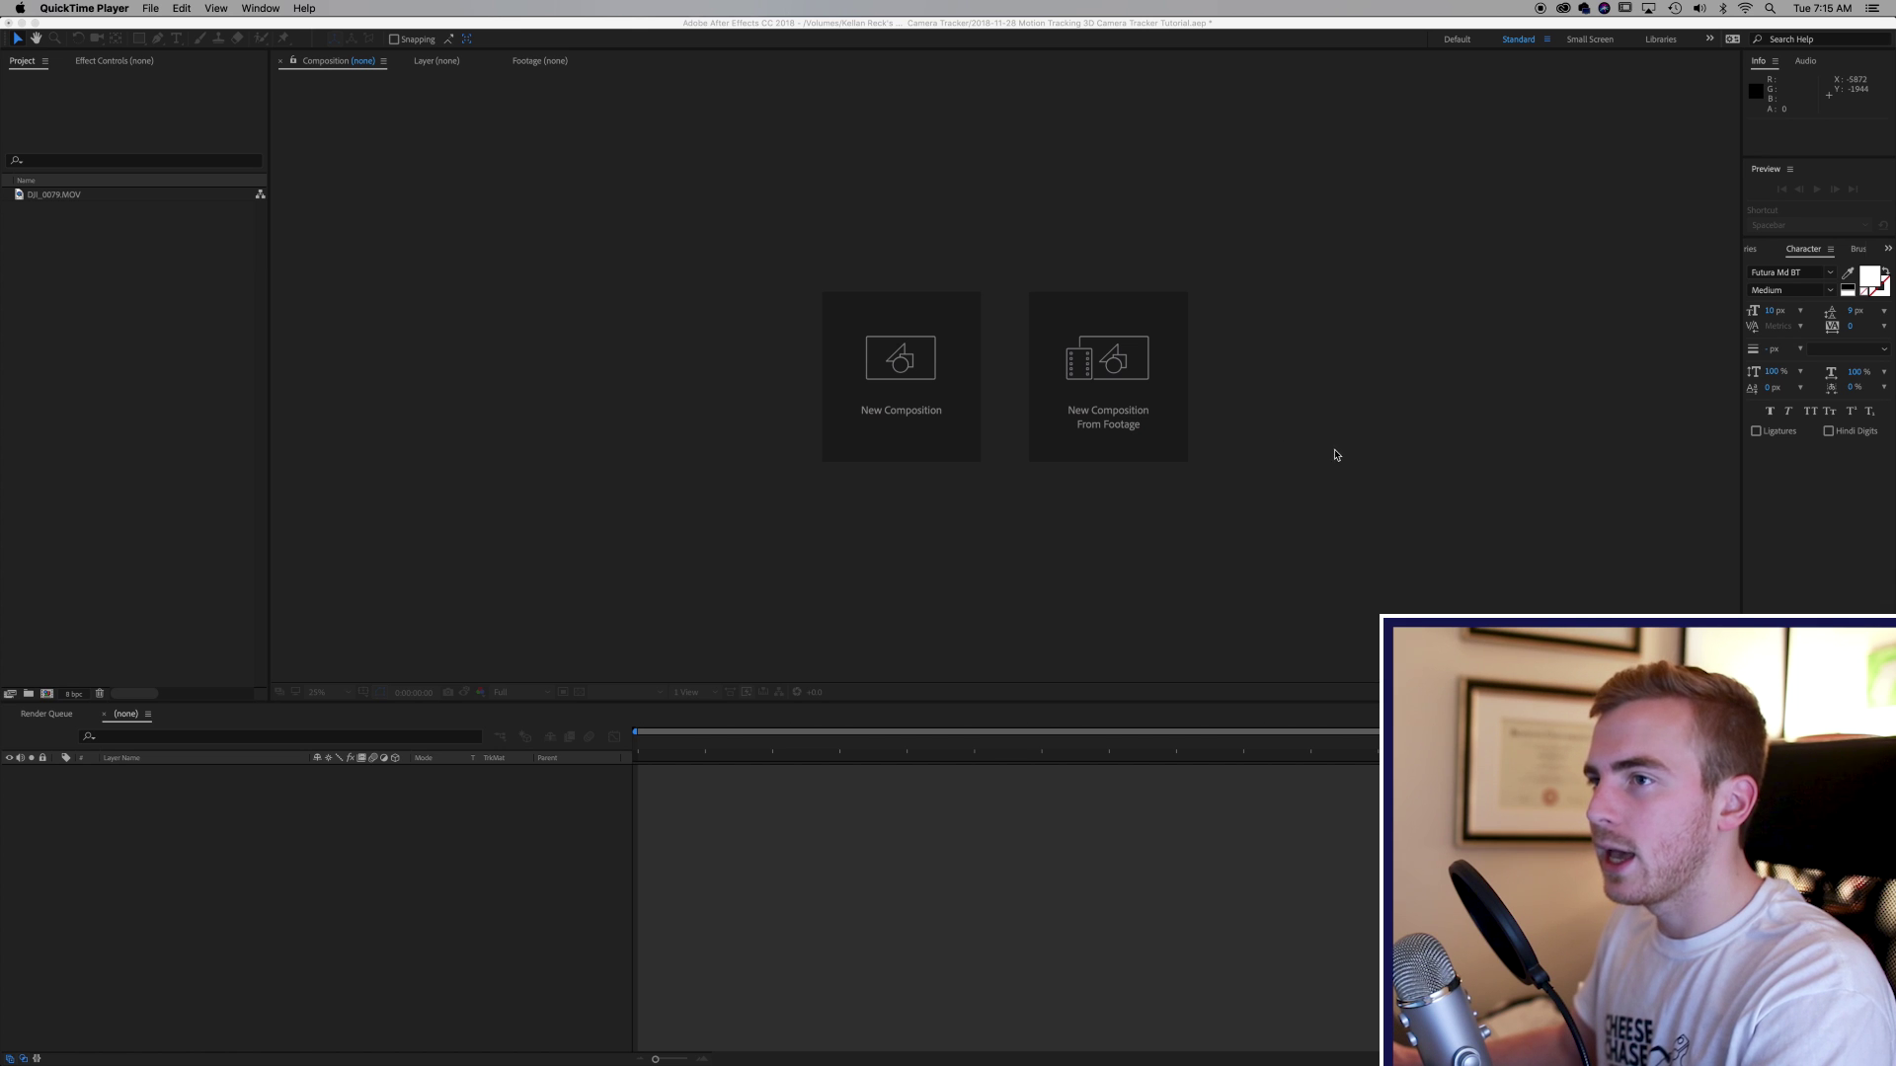
Open DJI_0079.MOV in the Footage viewer, preview a few seconds, and make a composition from it.
click(74, 197)
double_click(73, 195)
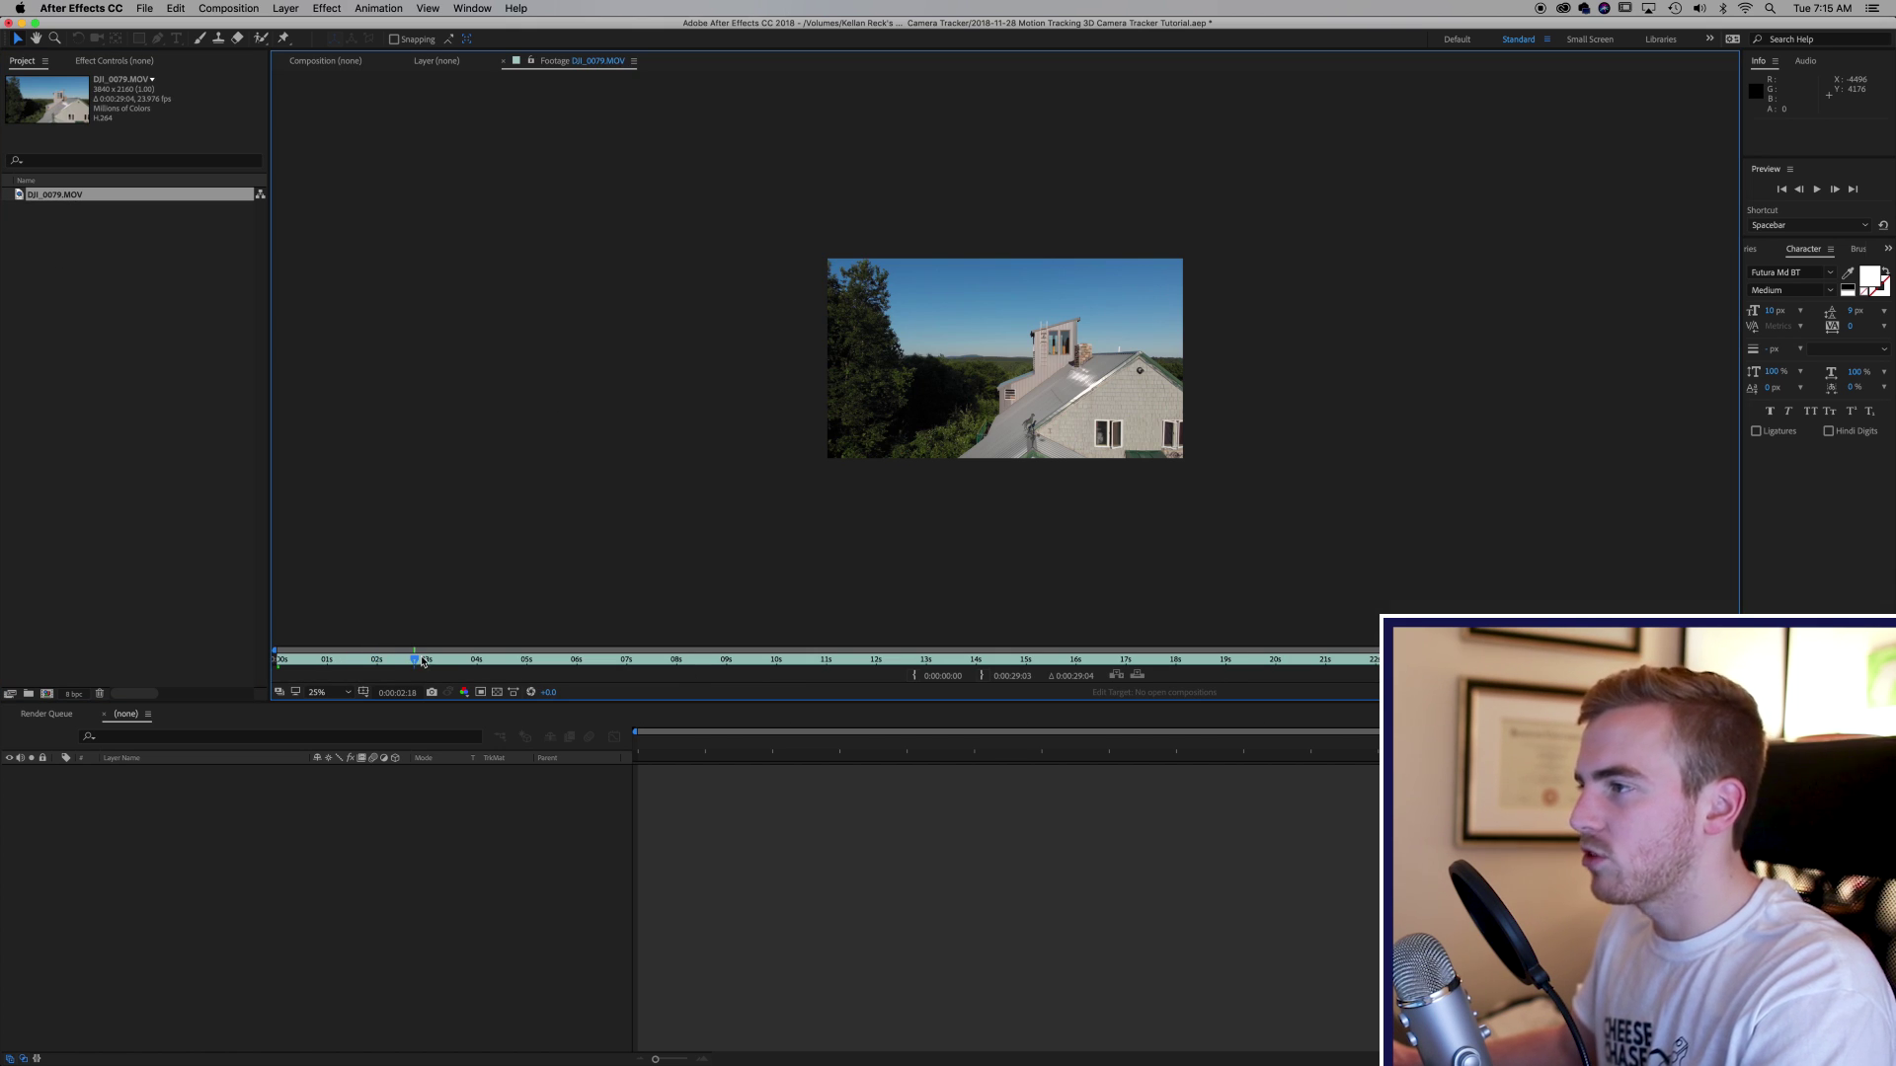
key(space)
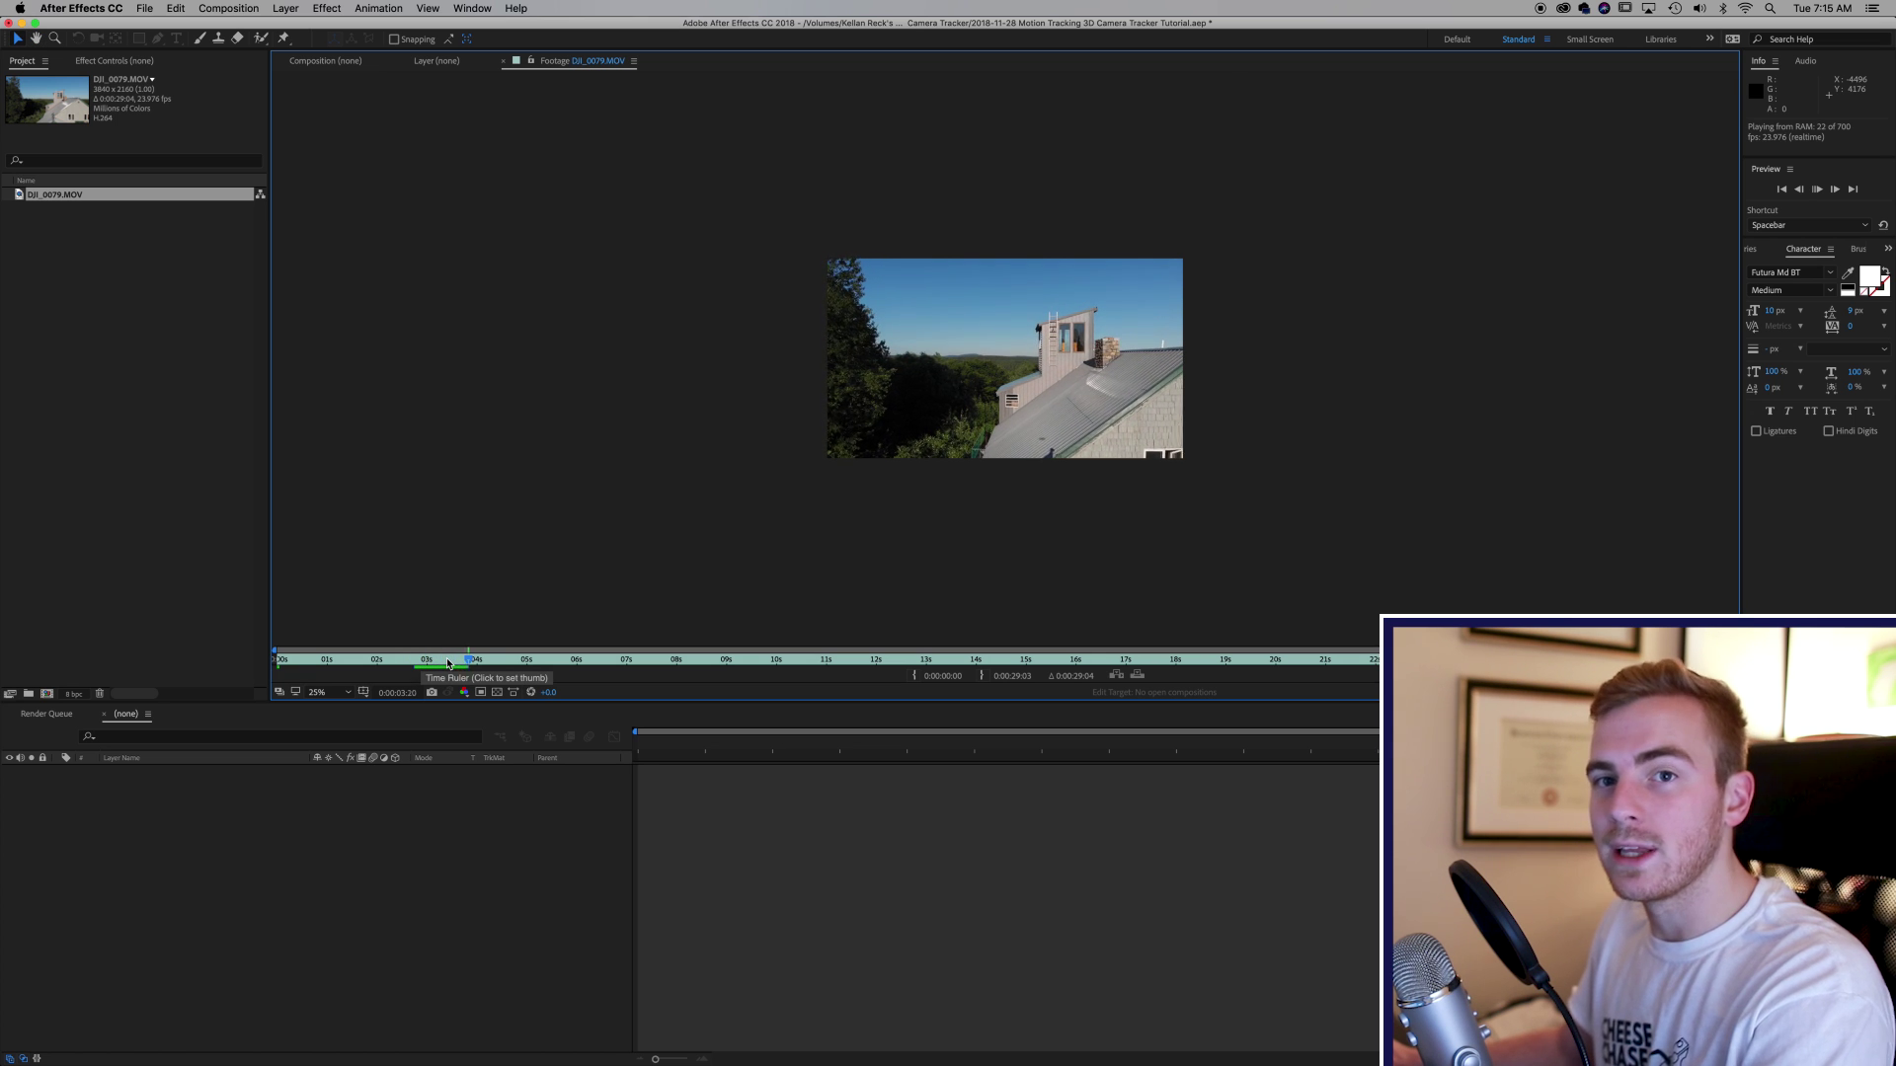
key(space)
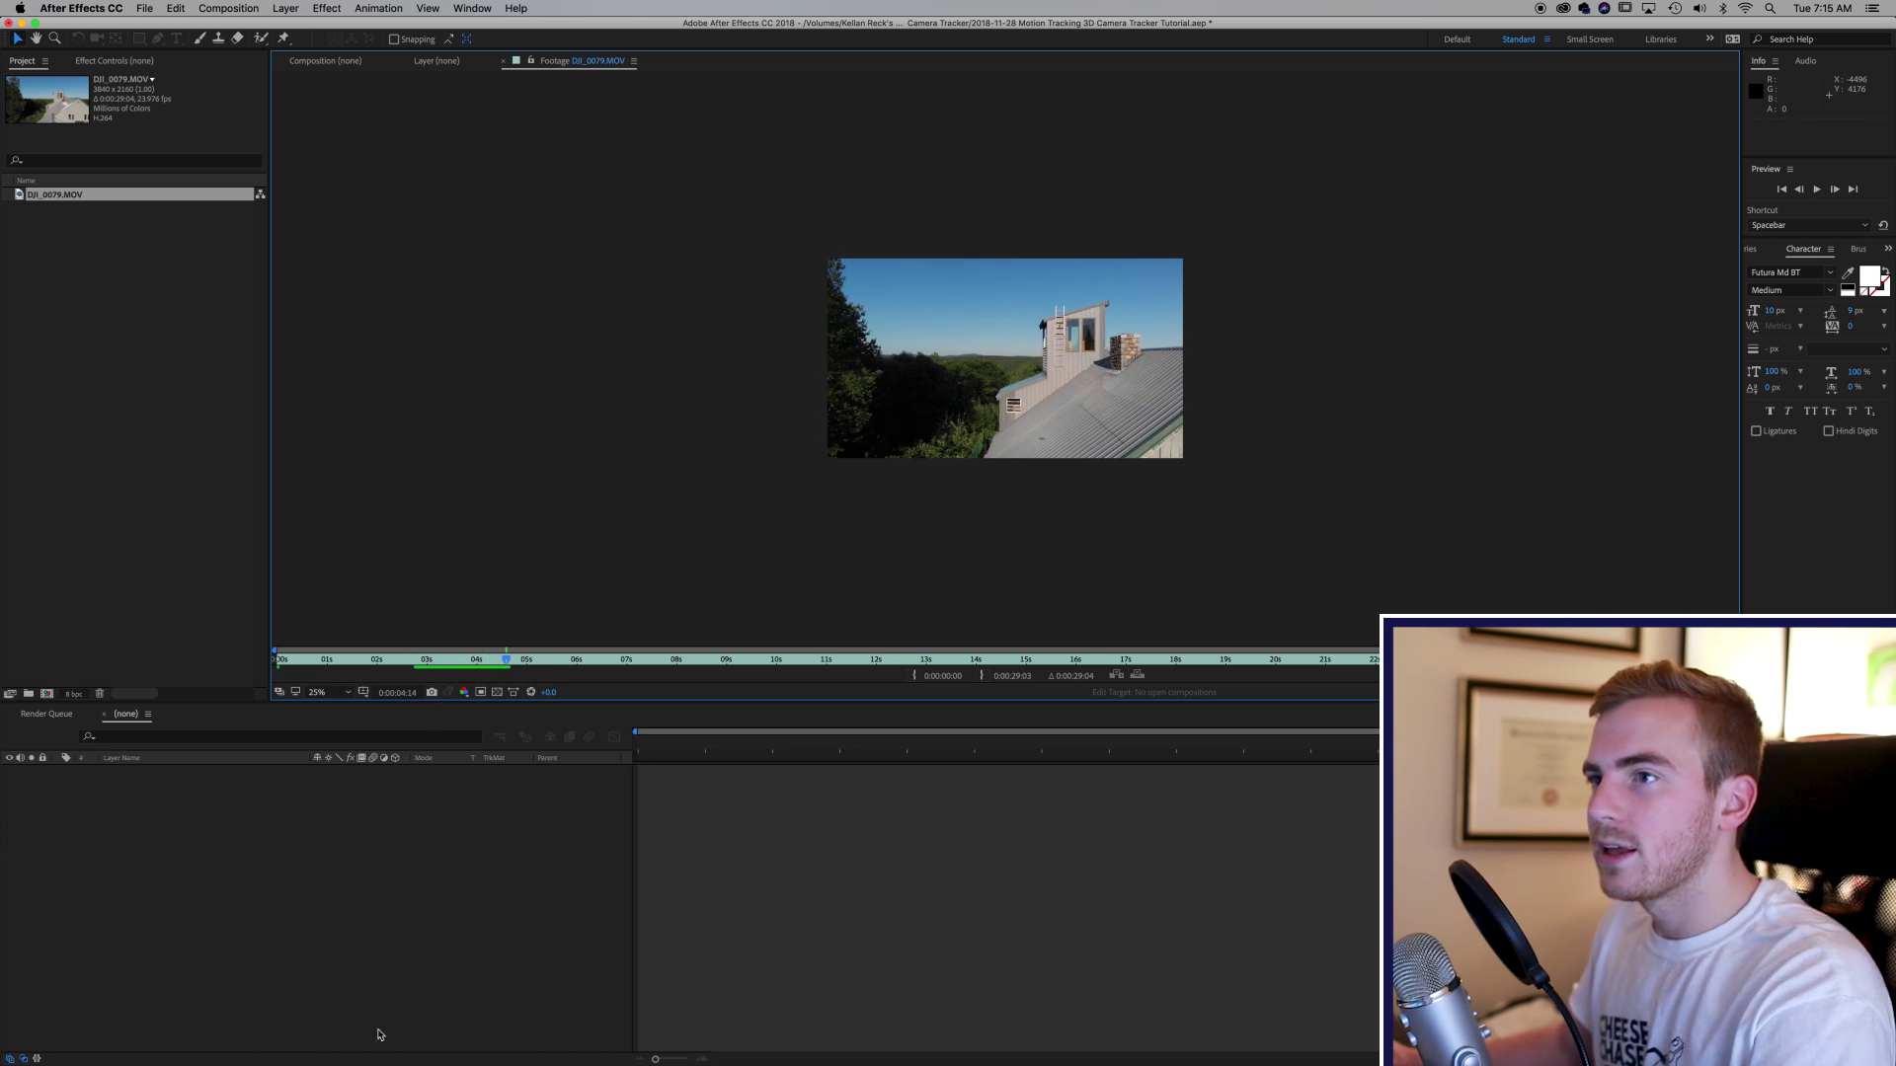
drag(55, 205, 49, 696)
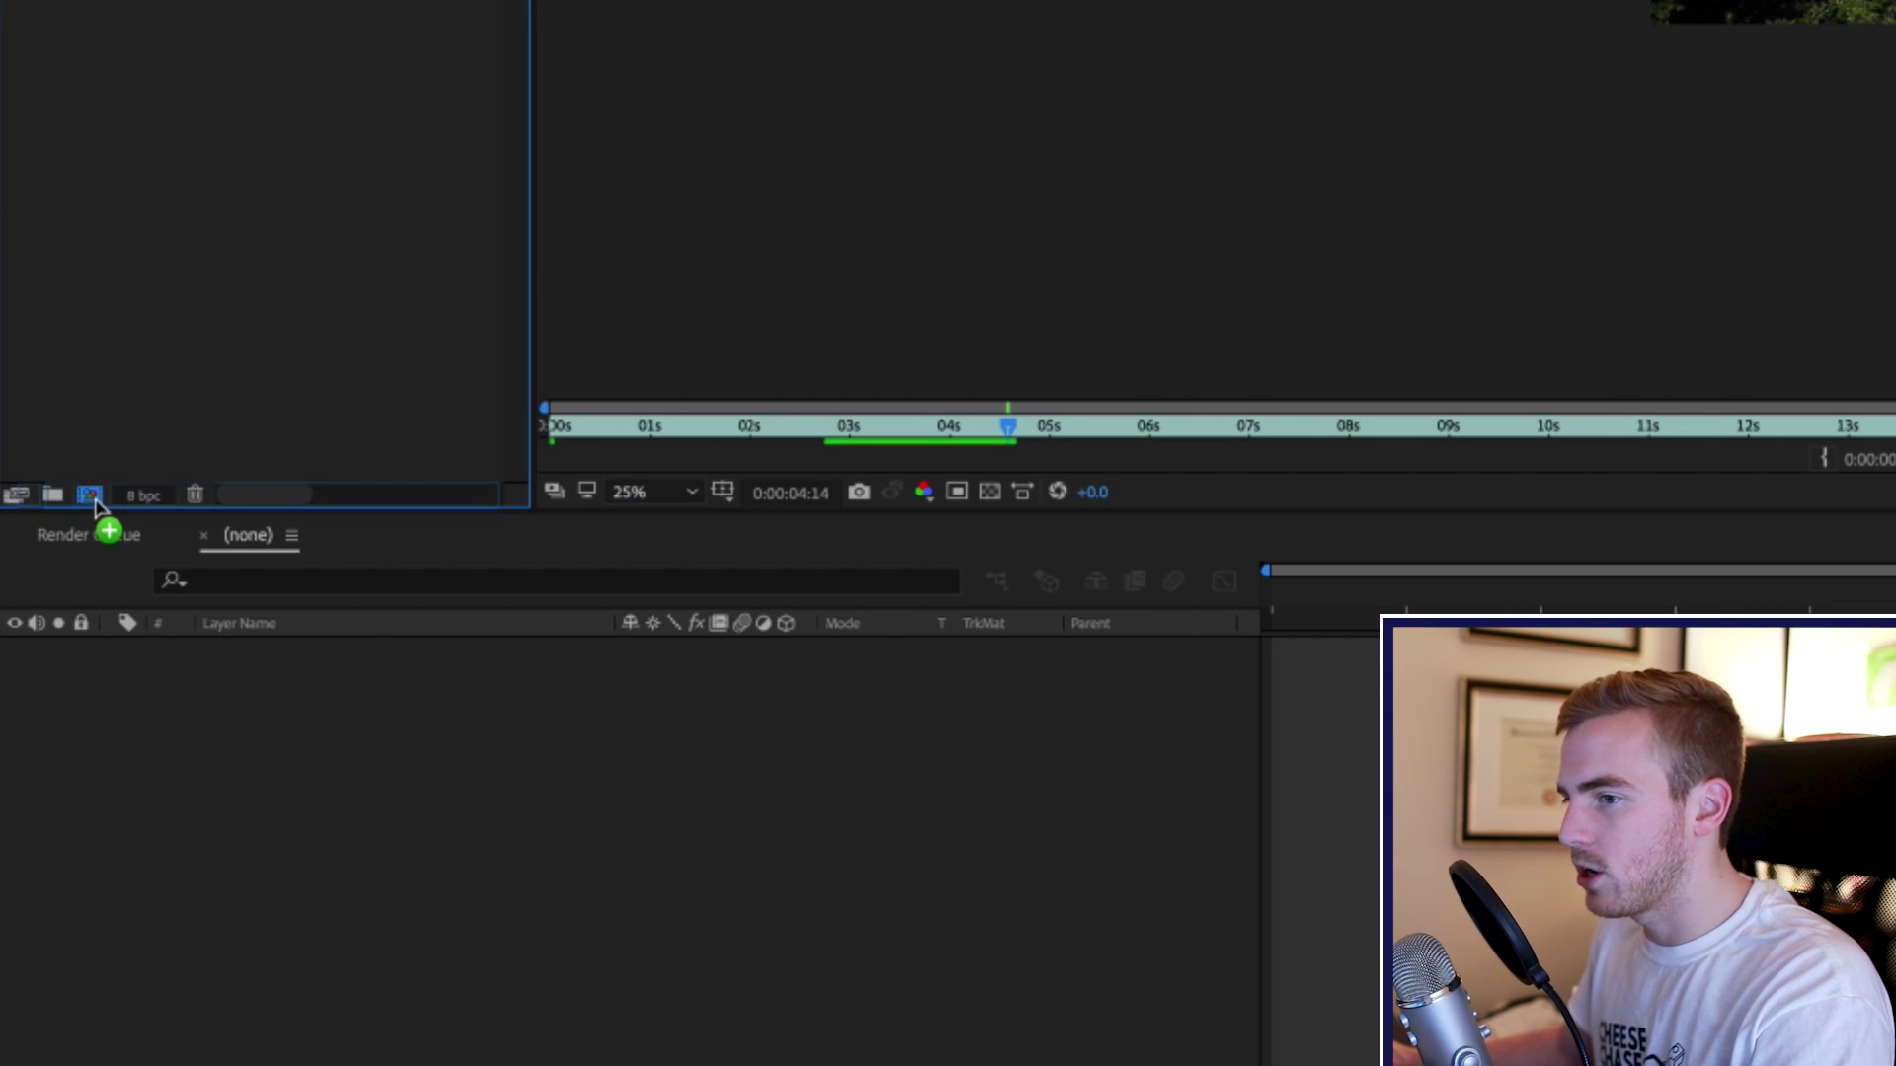
drag(96, 504, 90, 497)
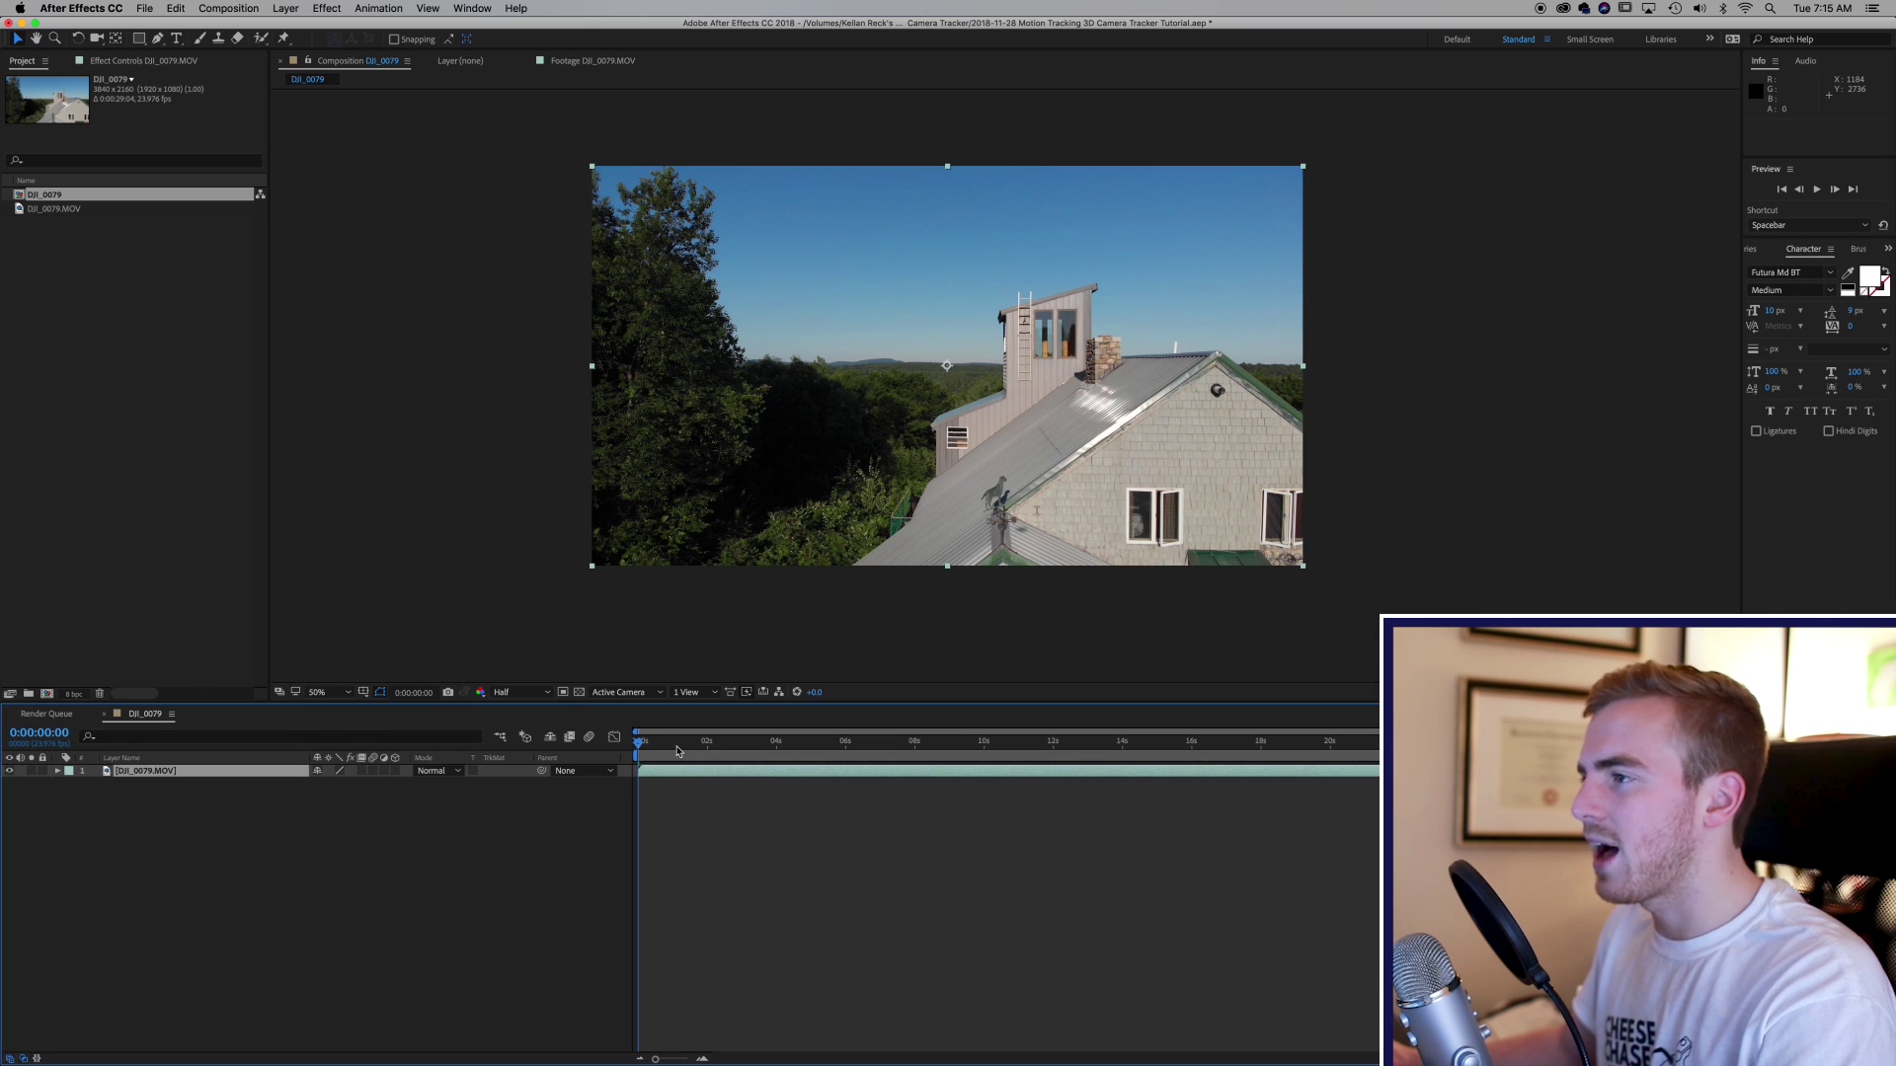
Scrub the start of the DJI_0079 composition, then preview it and stop at 9 seconds.
mouse_move(677, 752)
mouse_down()
mouse_move(771, 753)
mouse_move(686, 752)
mouse_up()
key(space)
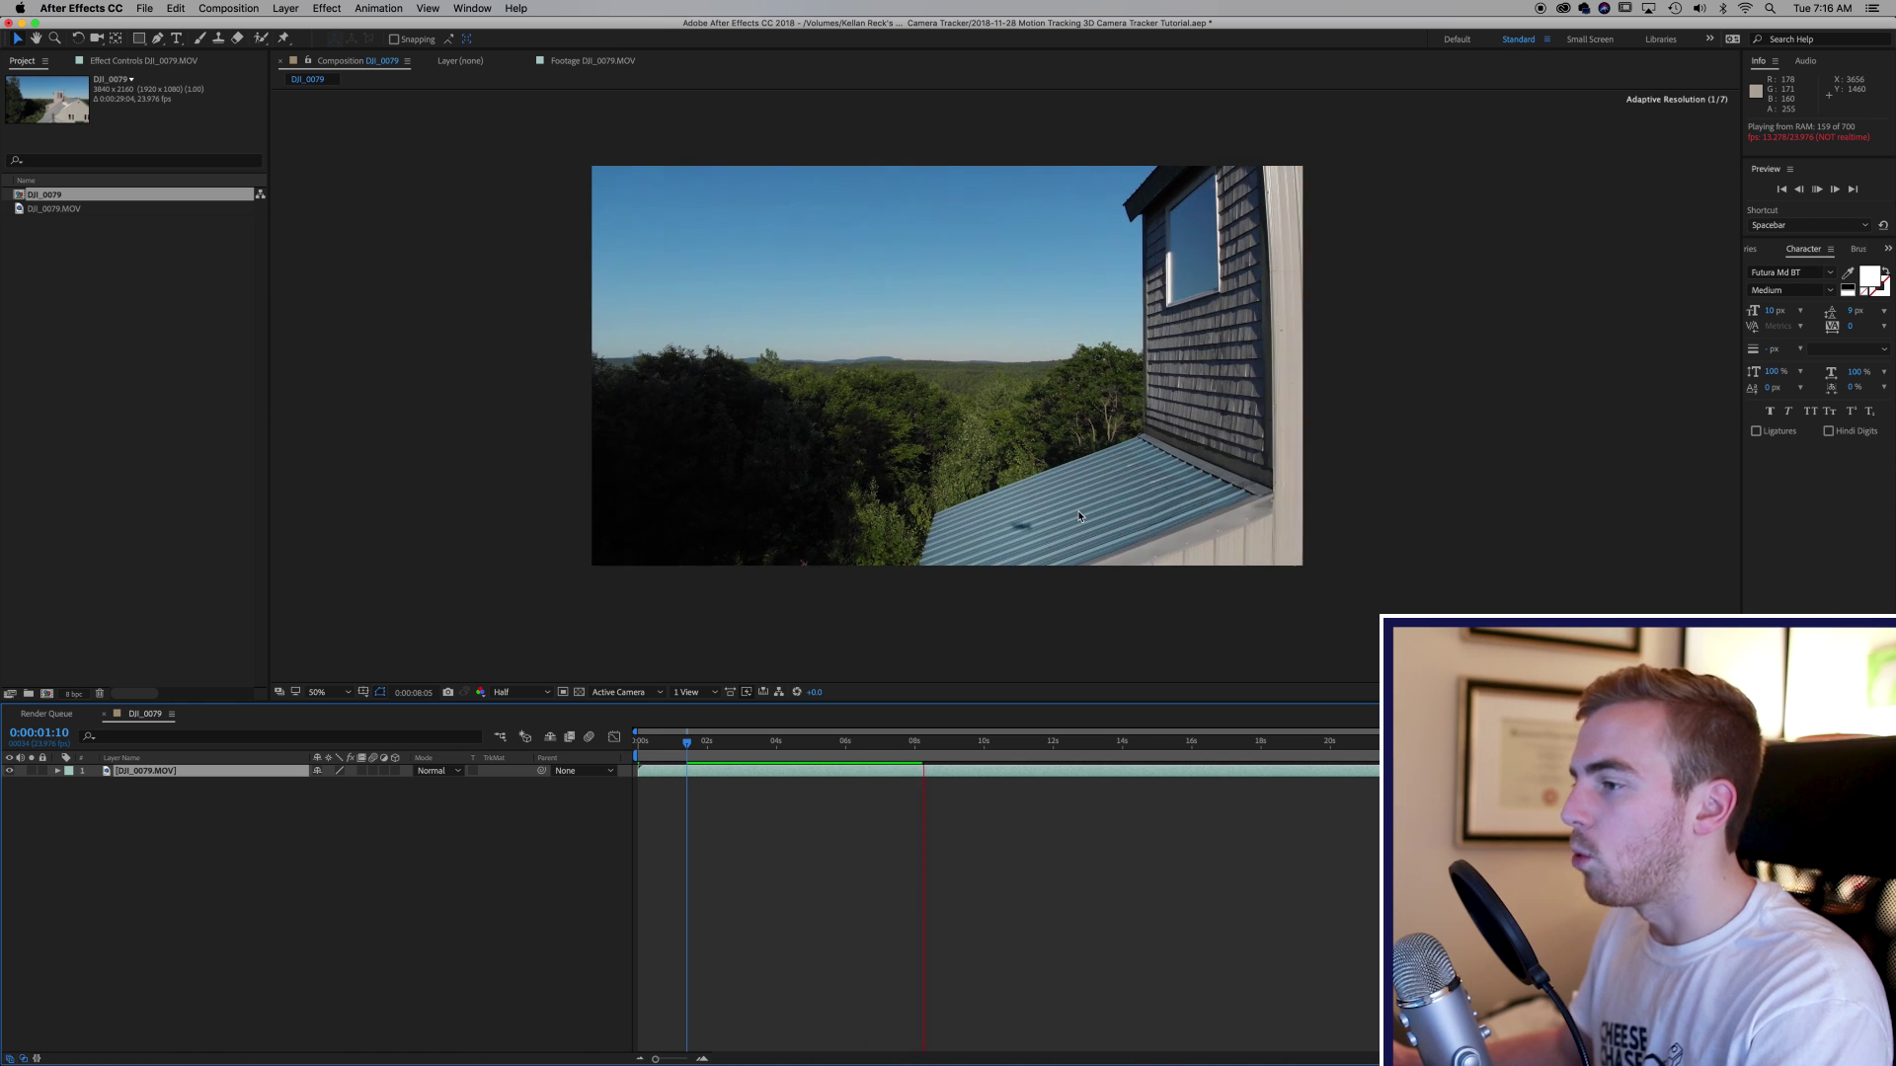
key(space)
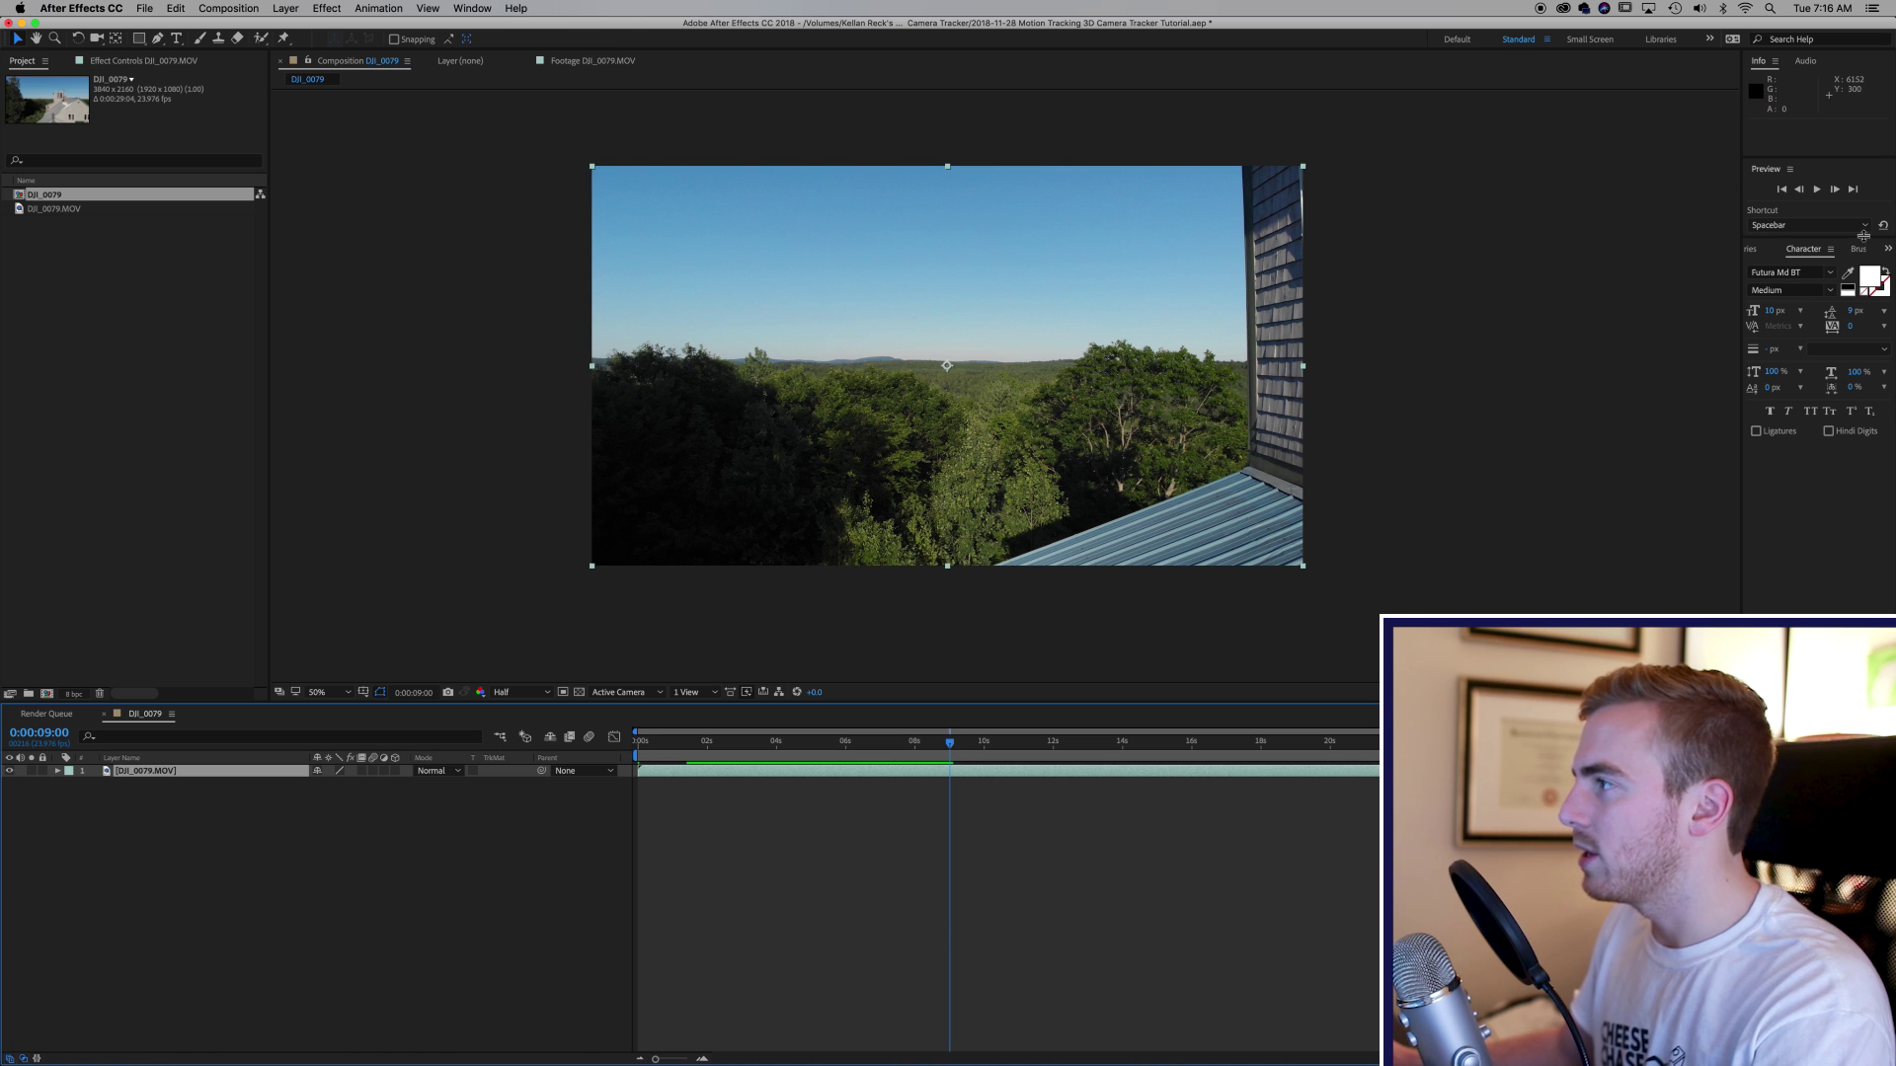
Search Effects & Presets for '3d ca' to find 3D Camera Tracker, and show the Tracker panel.
key(super+5)
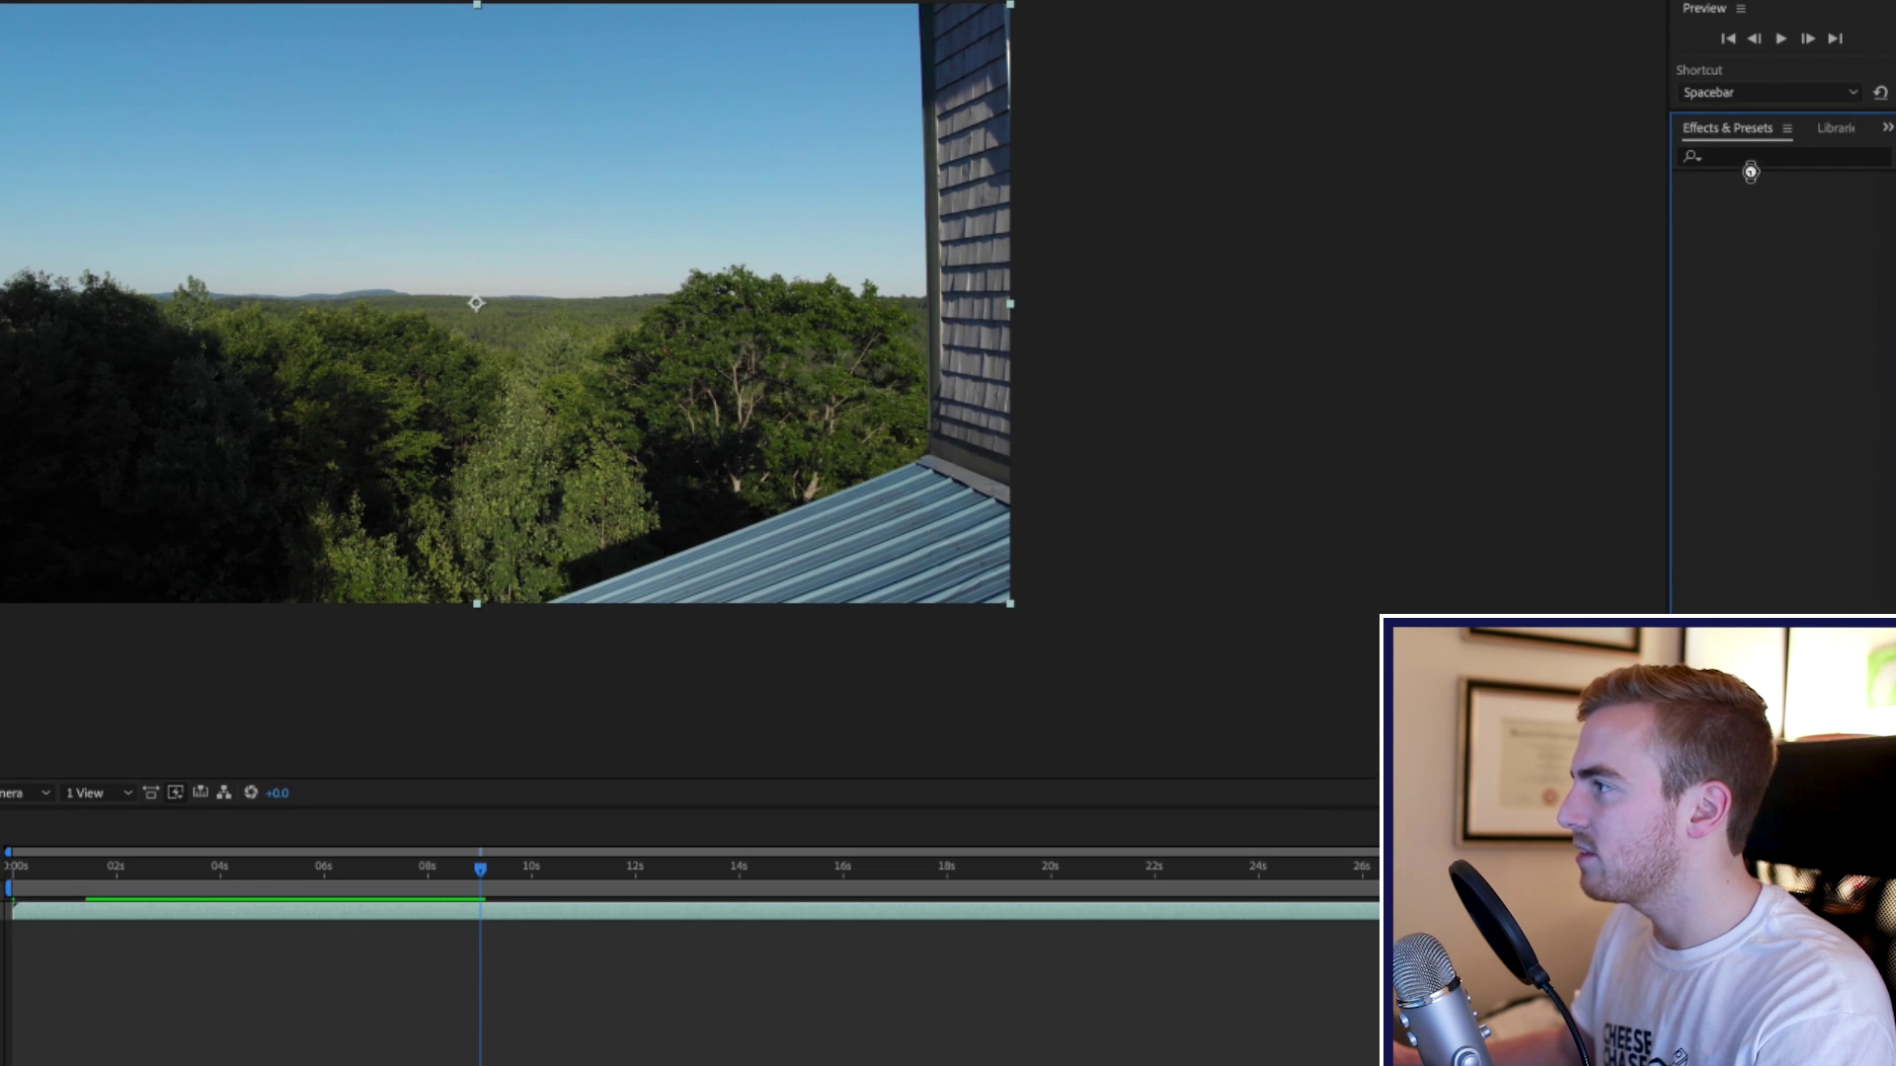
click(1799, 268)
text(3d ca)
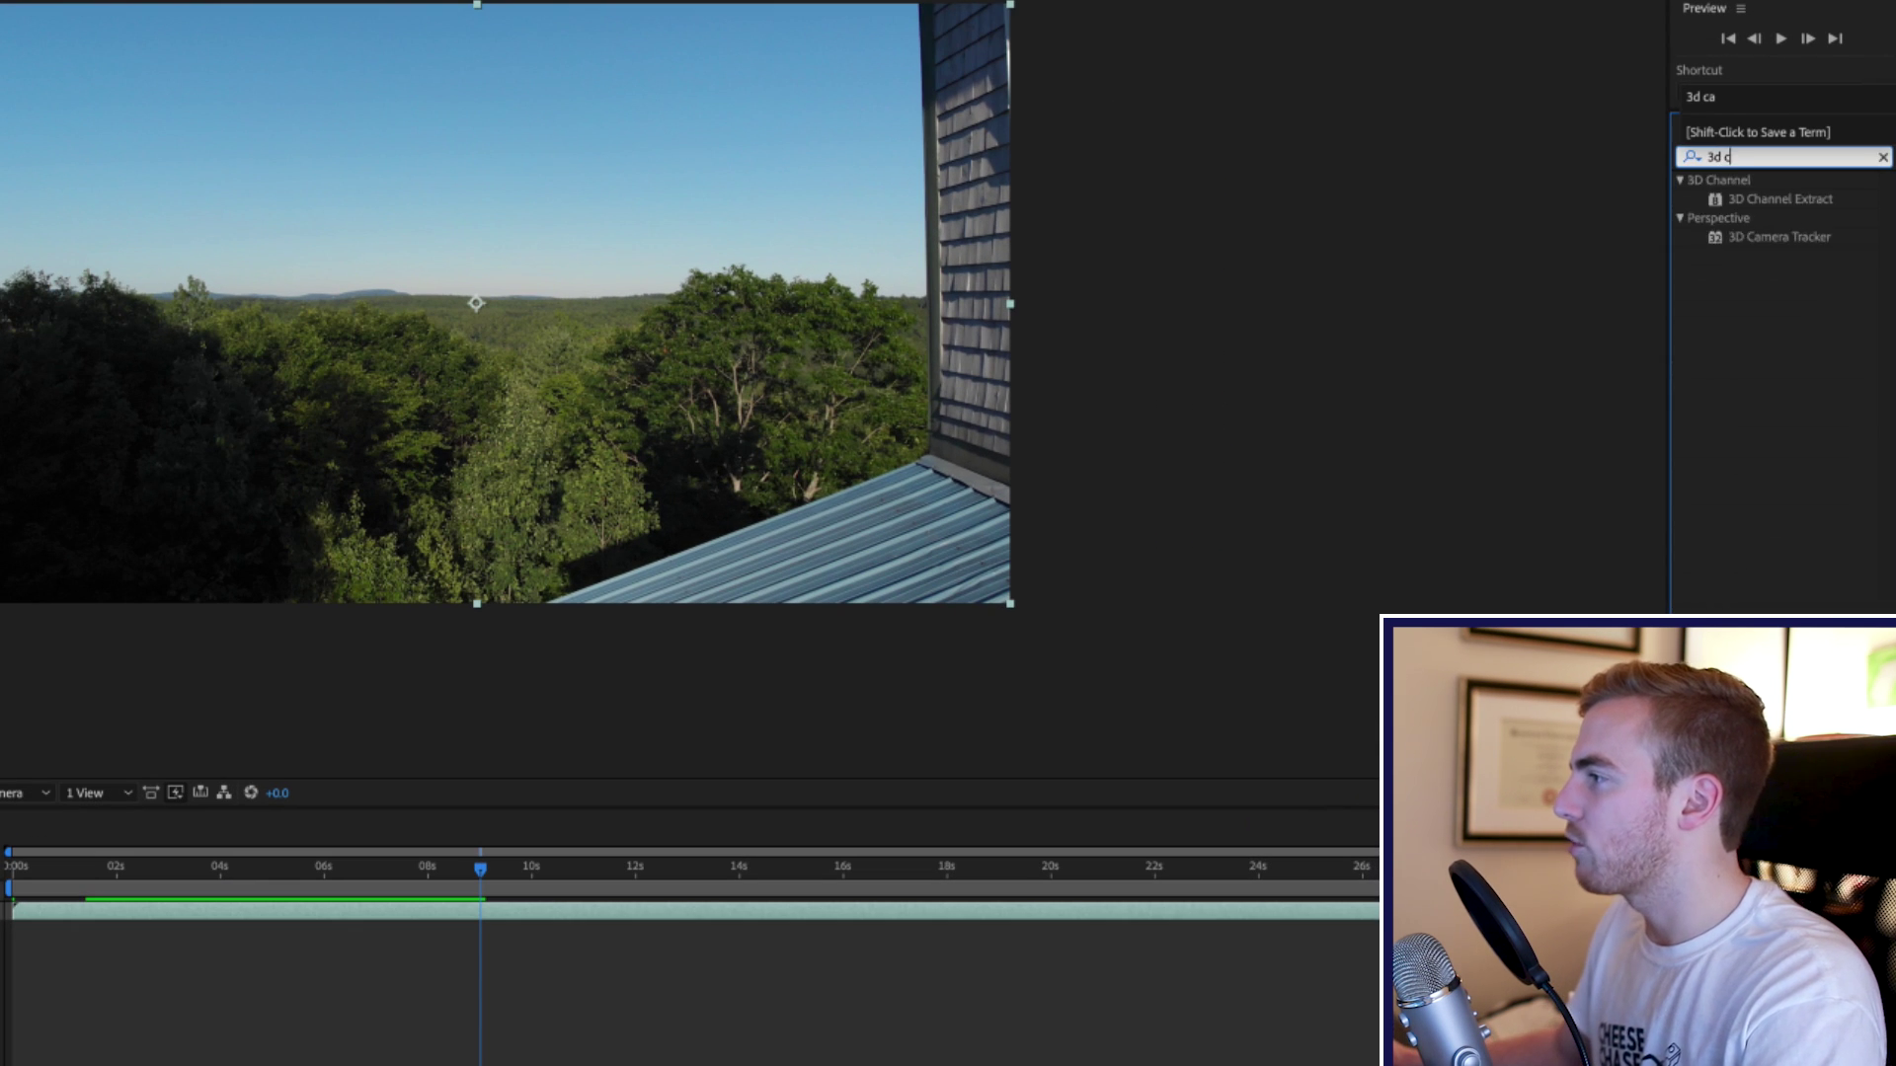
click(1795, 201)
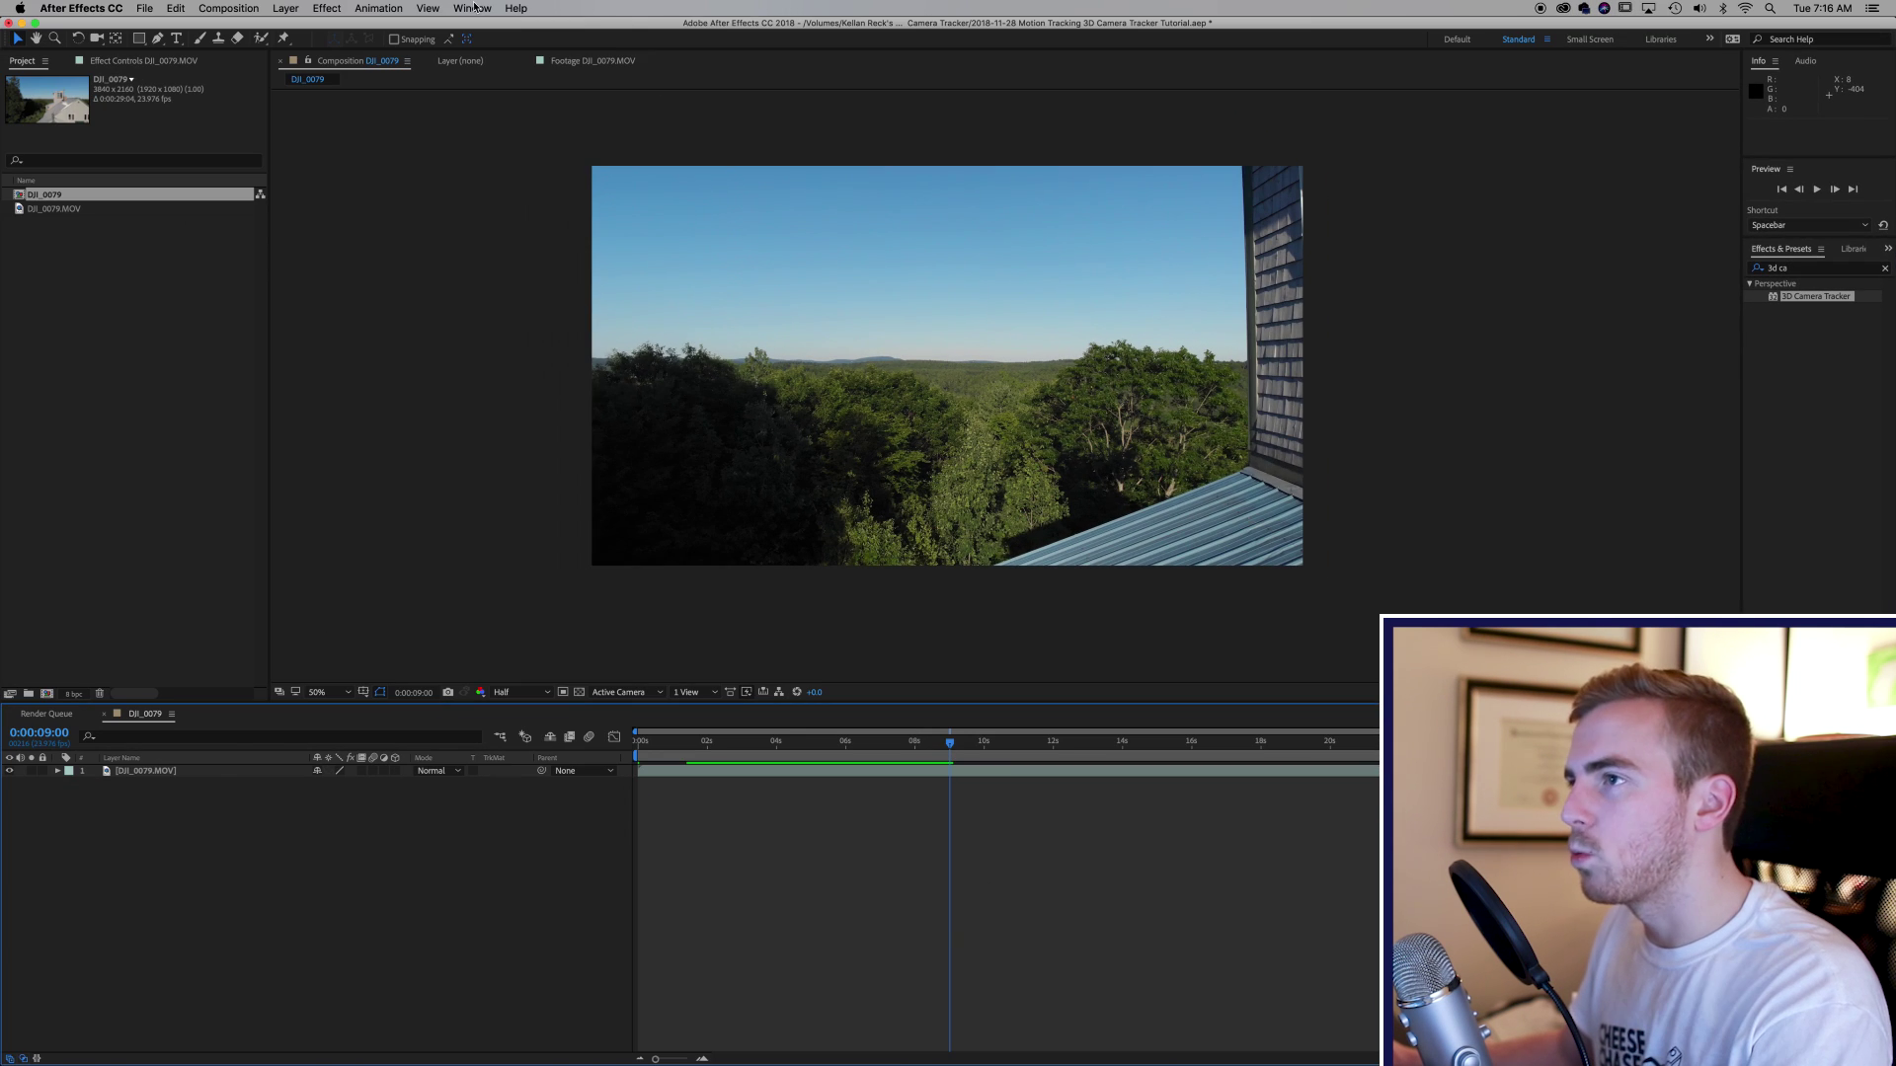
click(473, 8)
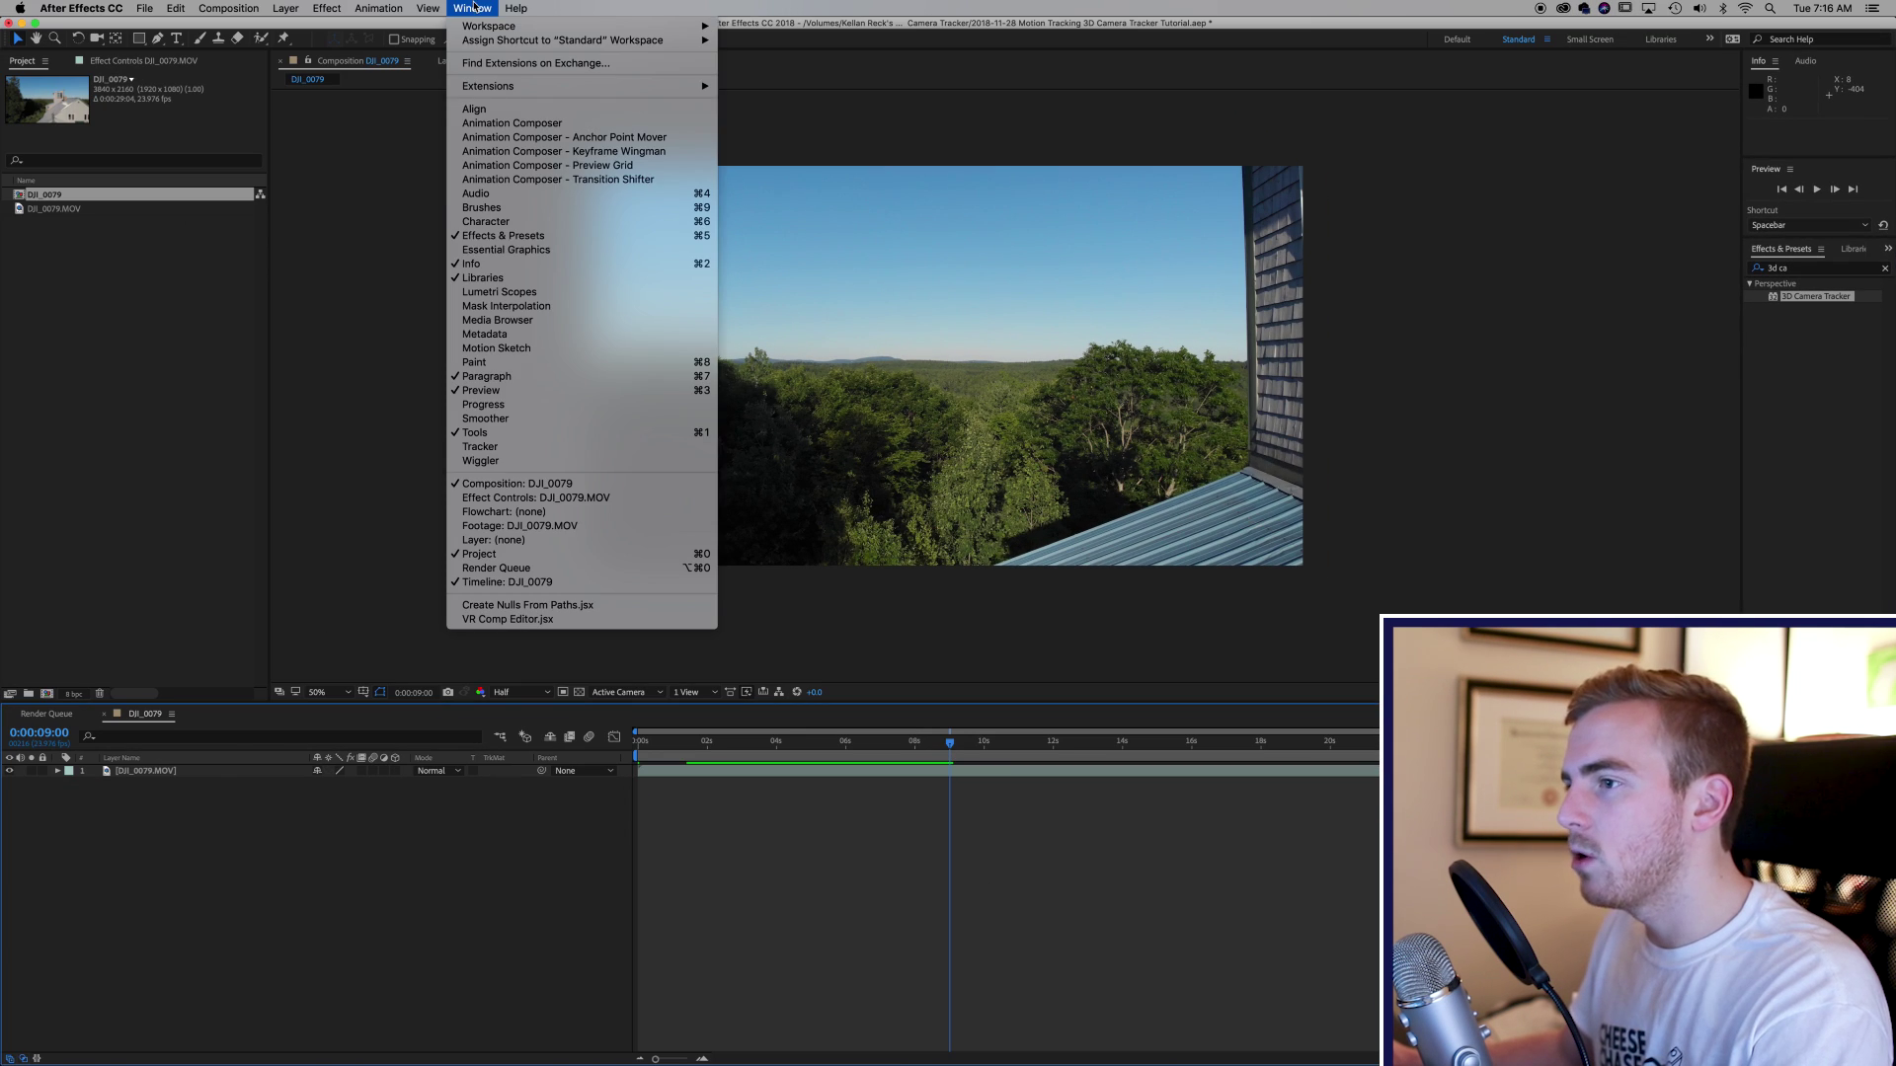
click(493, 447)
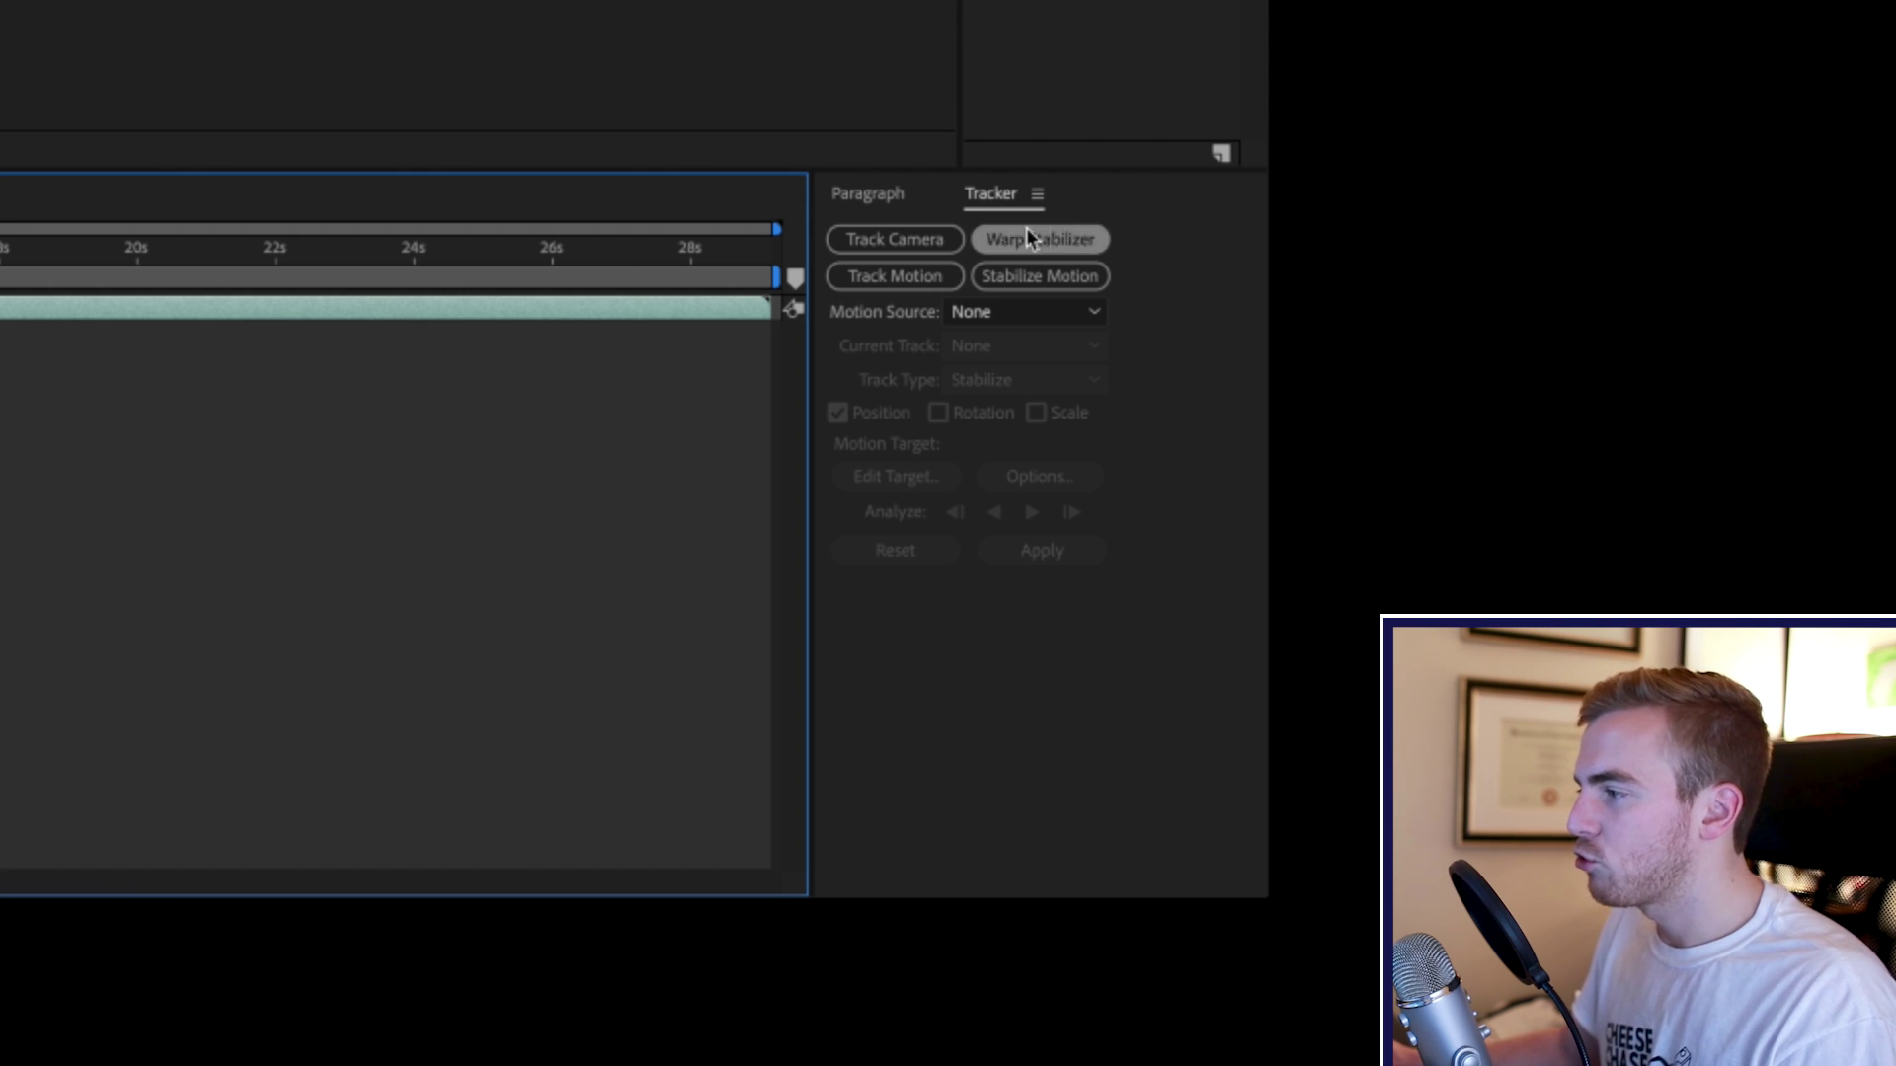
Apply 3D Camera Tracker from Effects & Presets to the DJI_0079.MOV timeline layer.
click(879, 276)
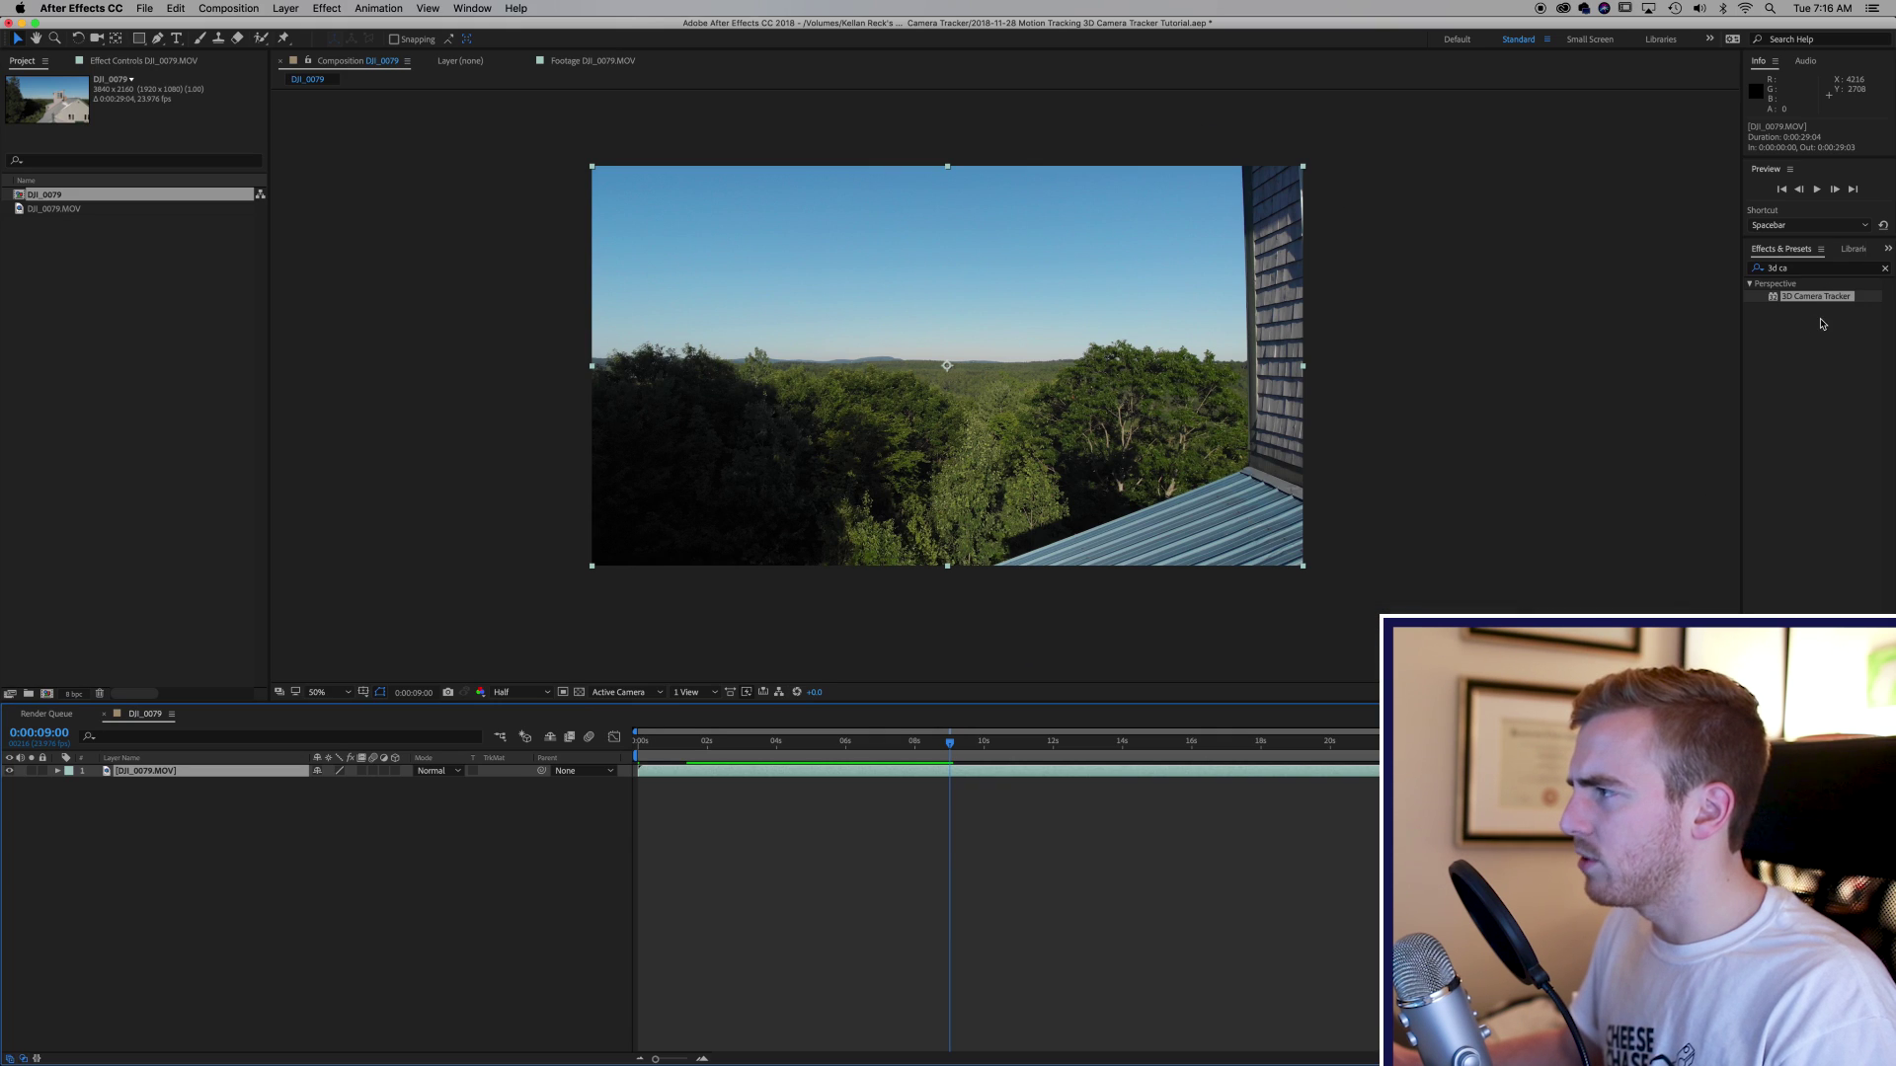
drag(1826, 301, 1357, 402)
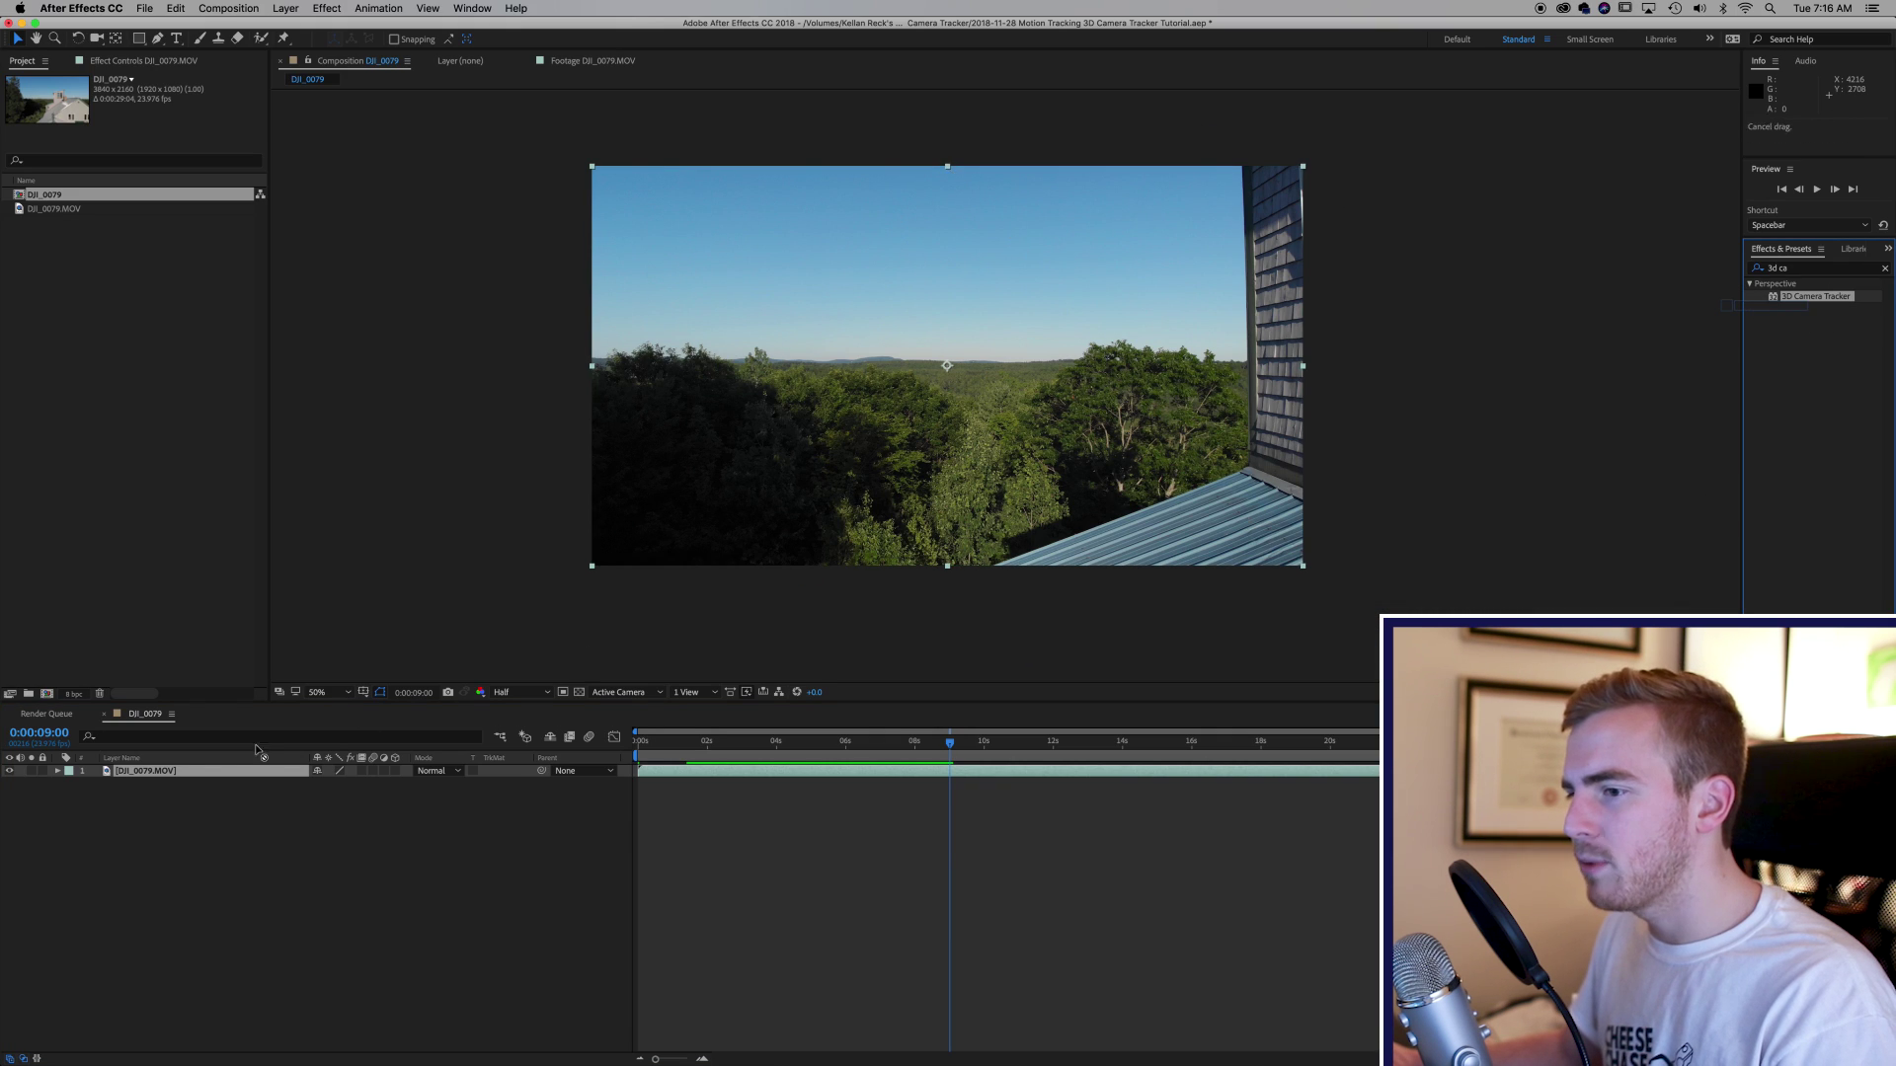
drag(183, 775, 183, 777)
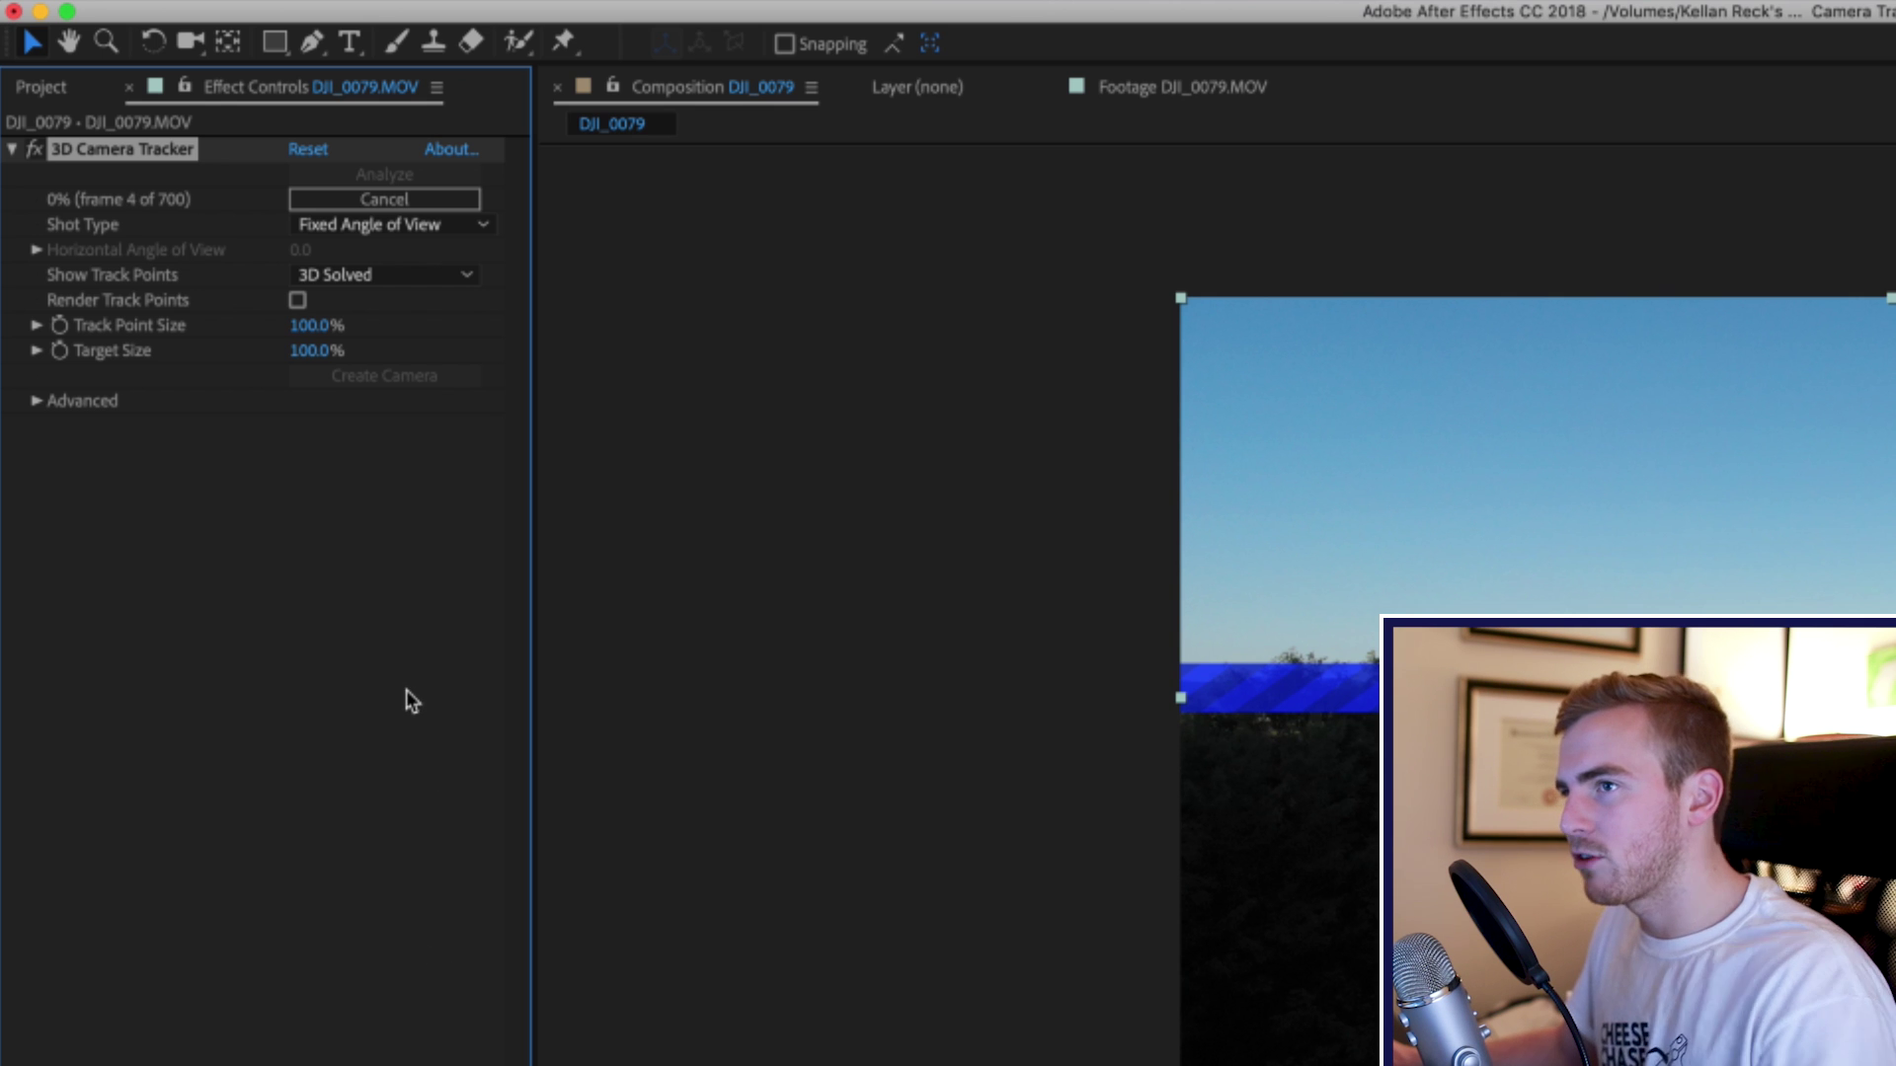
Delete the 3D Camera Tracker effect from the drone layer.
click(407, 541)
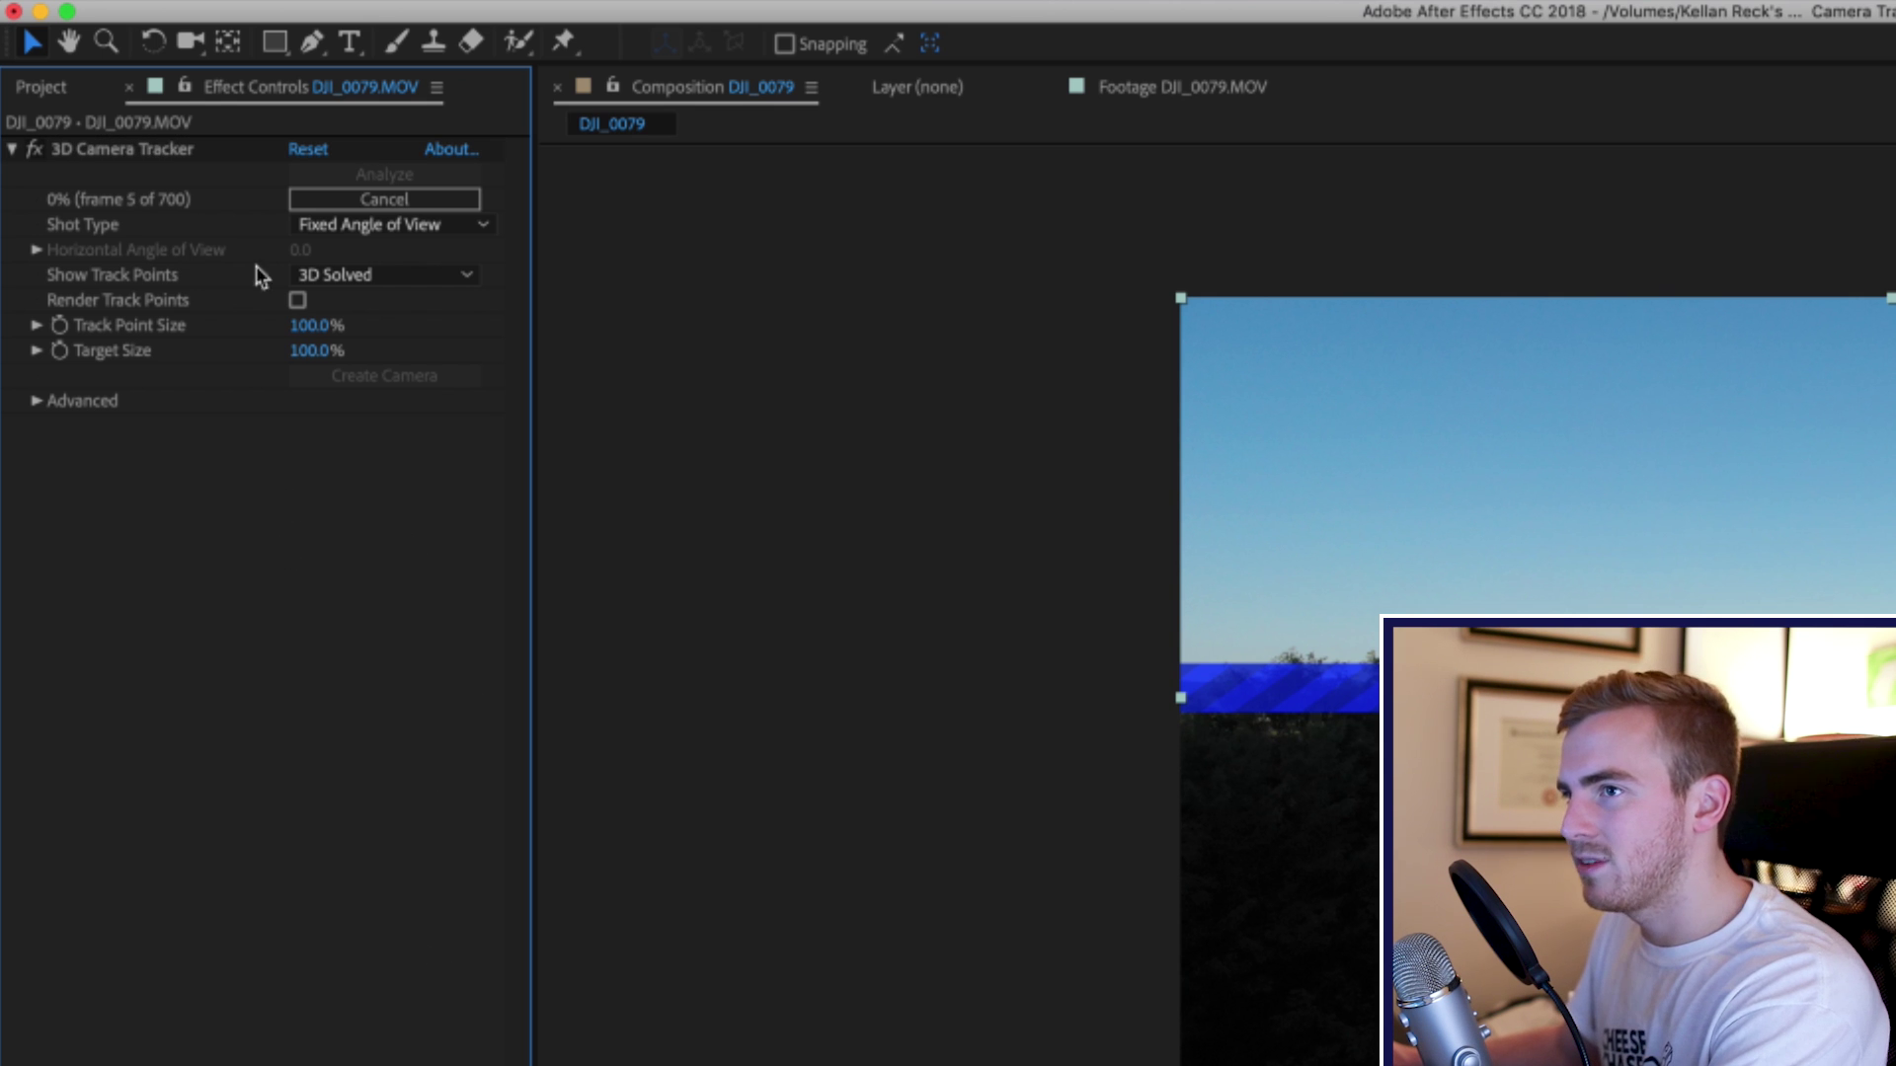
click(153, 153)
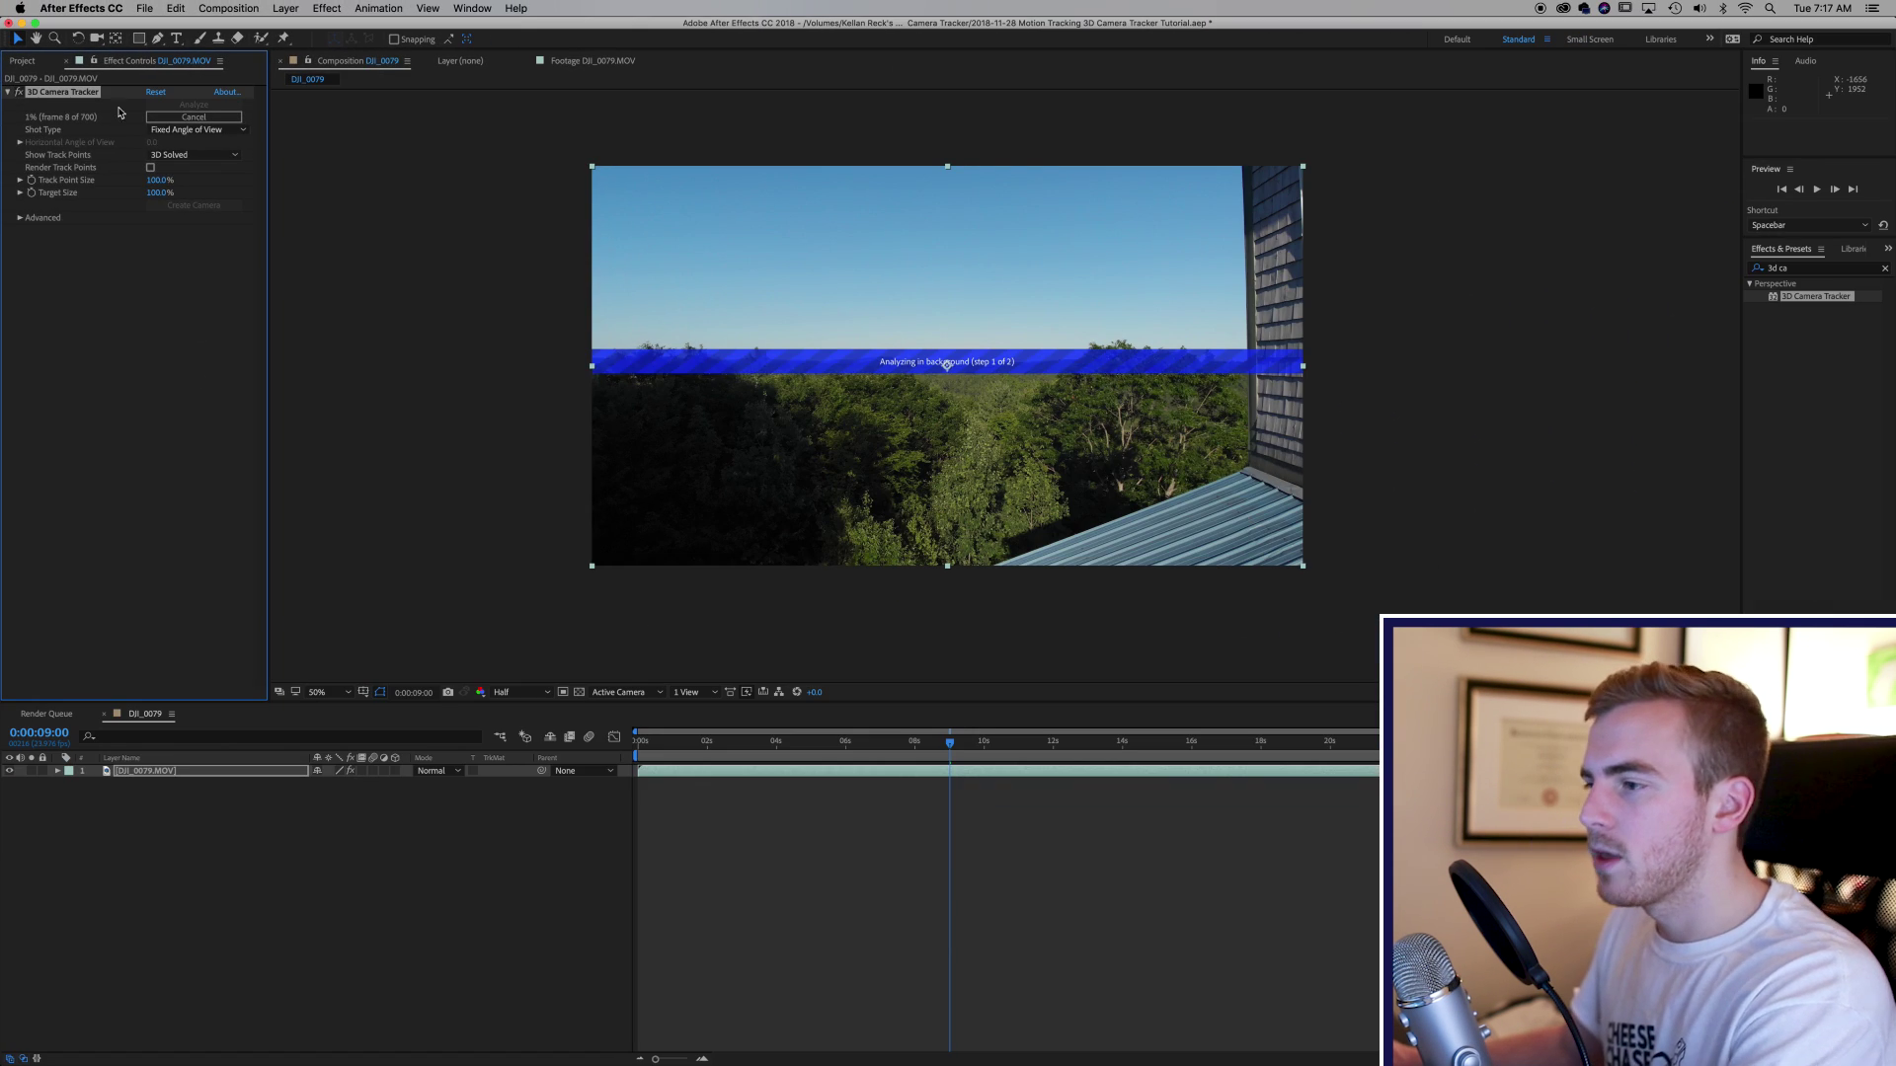
key(Delete)
Trim the layer's out point to 0:00:09:22 and reapply 3D Camera Tracker to it.
drag(740, 741, 983, 758)
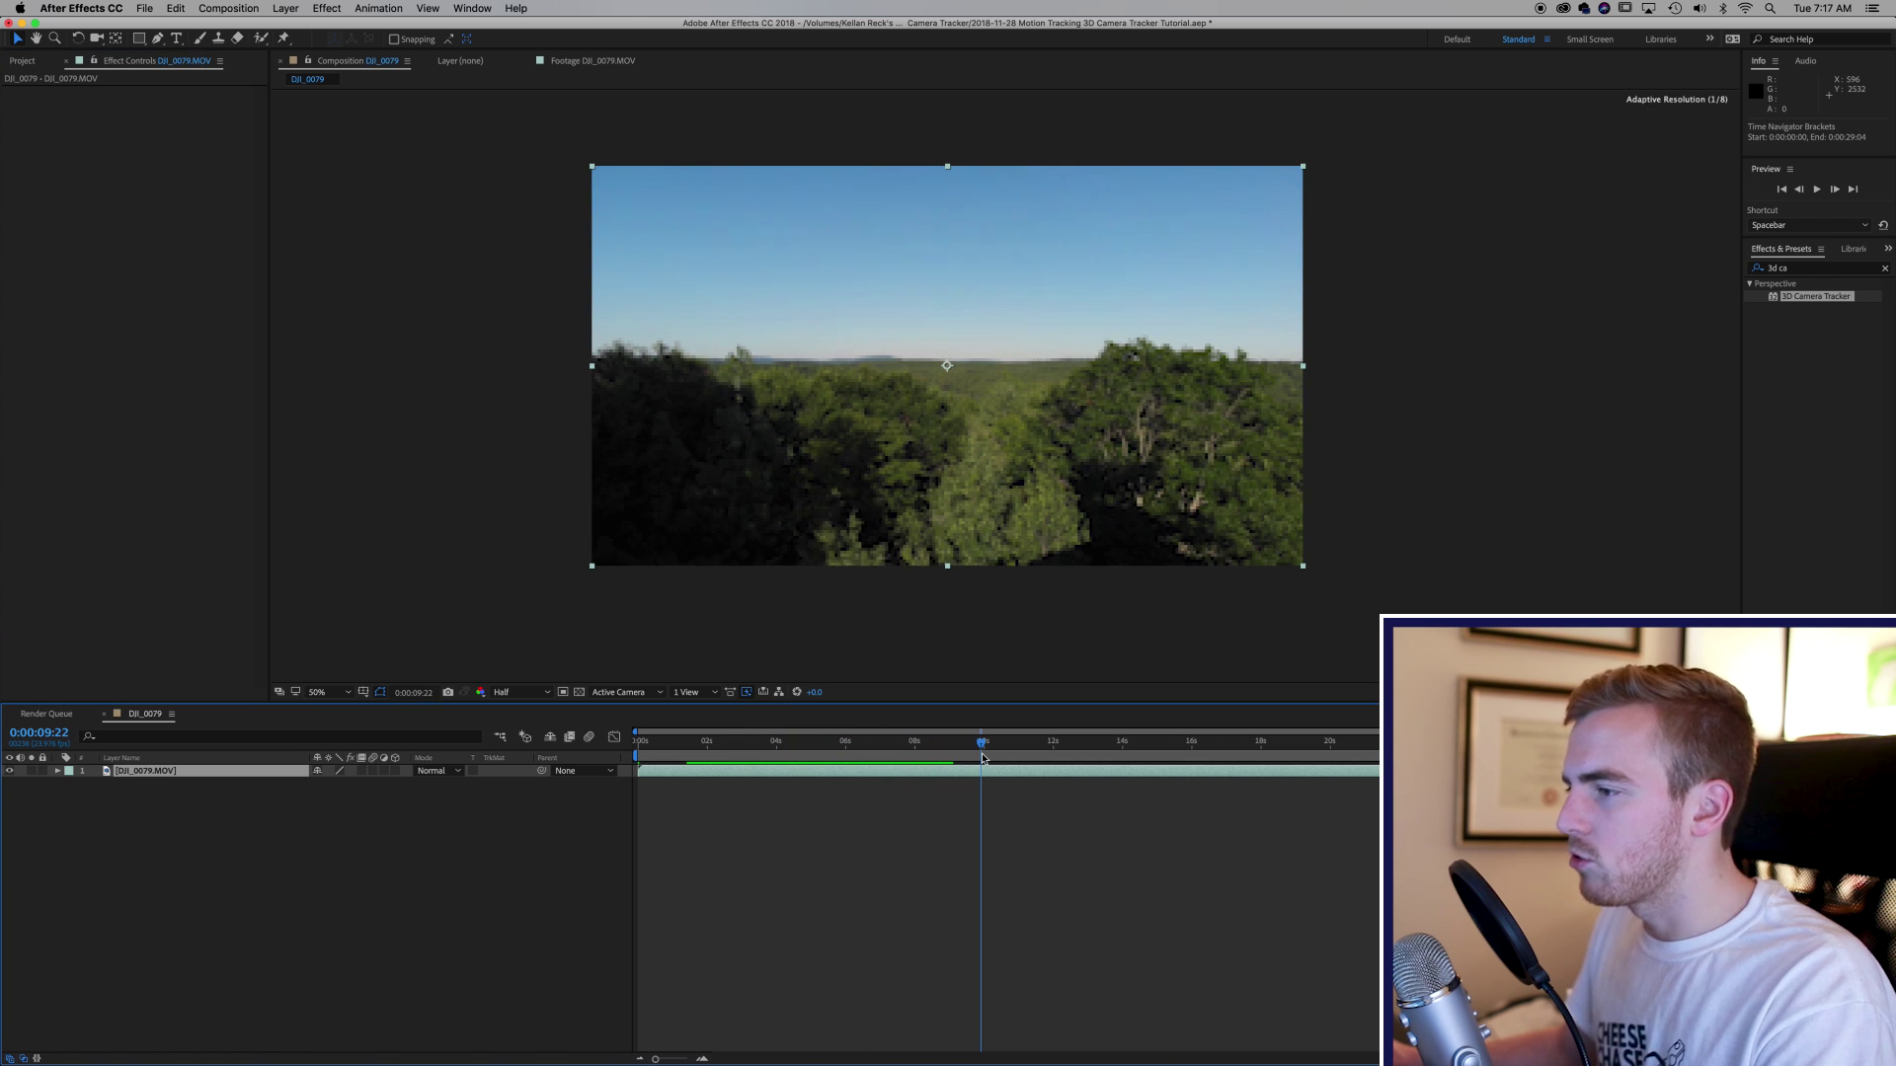
key(alt+bracketright)
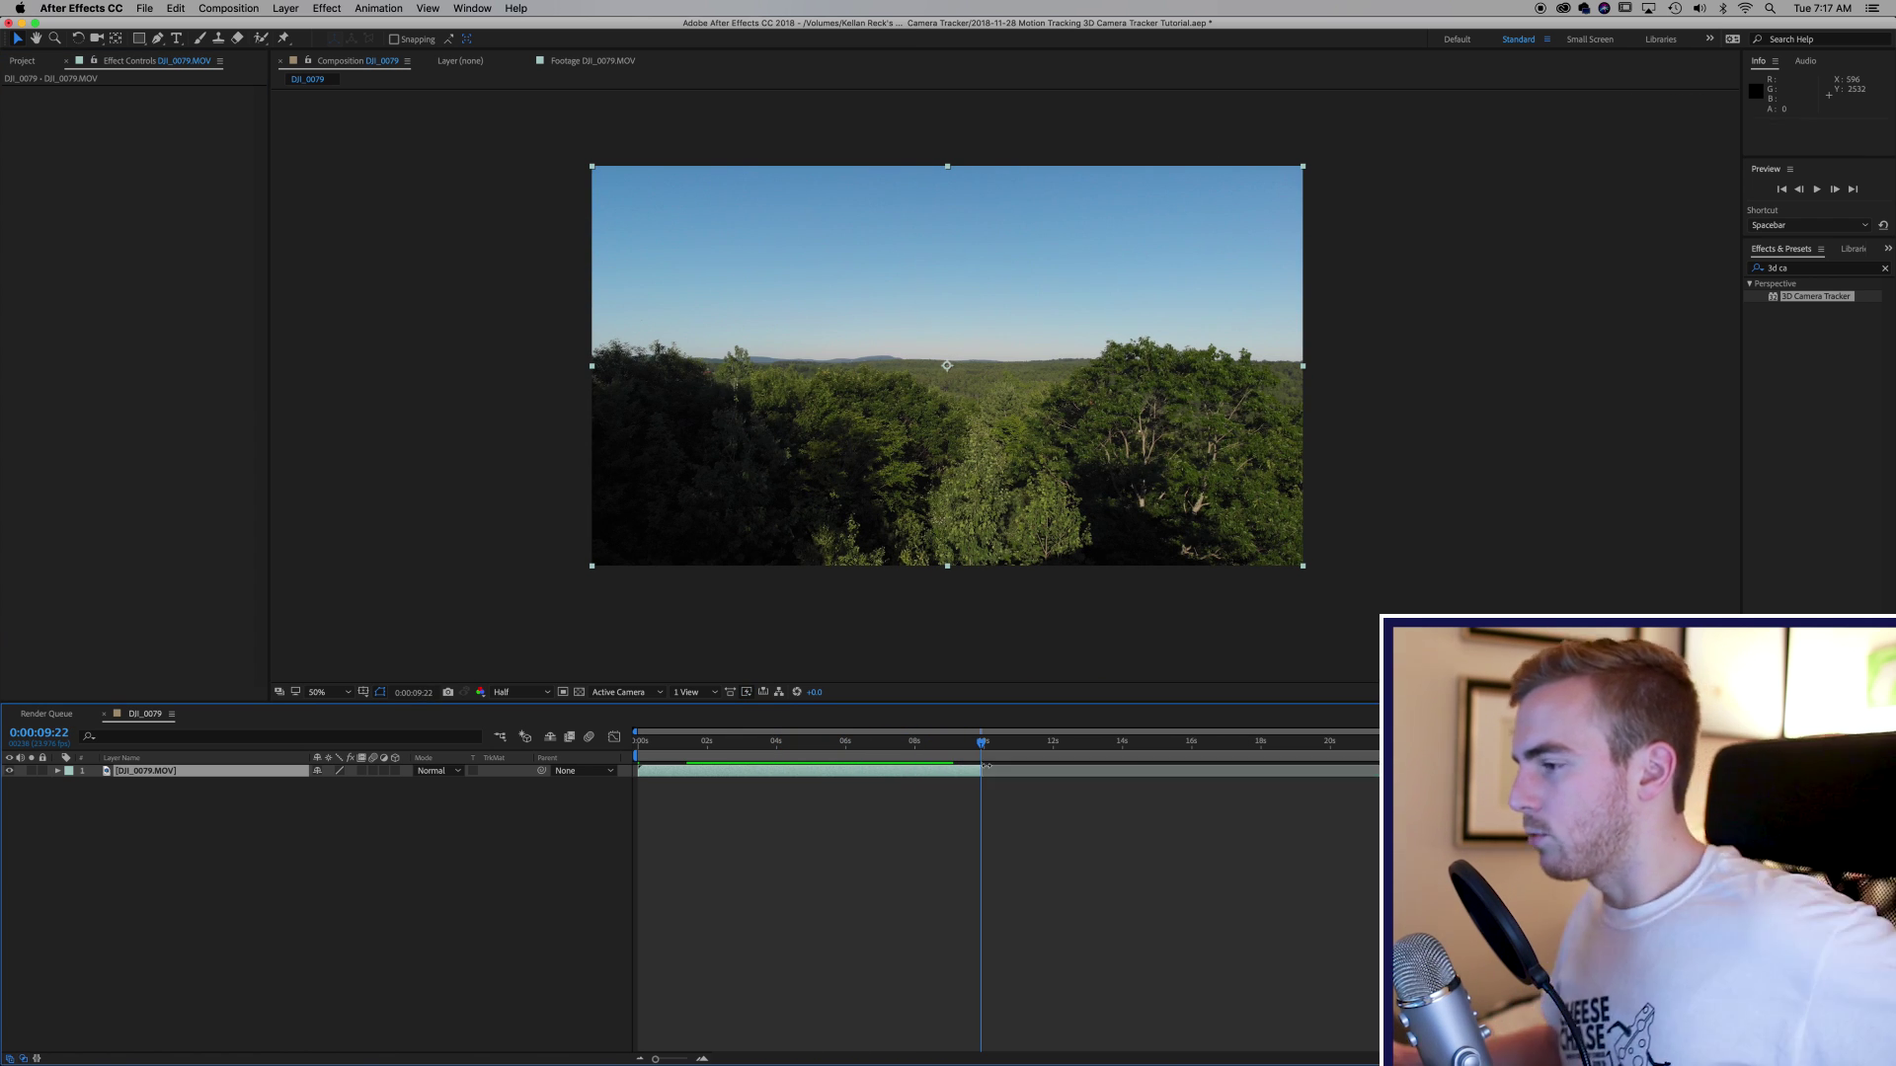
drag(1838, 296, 210, 775)
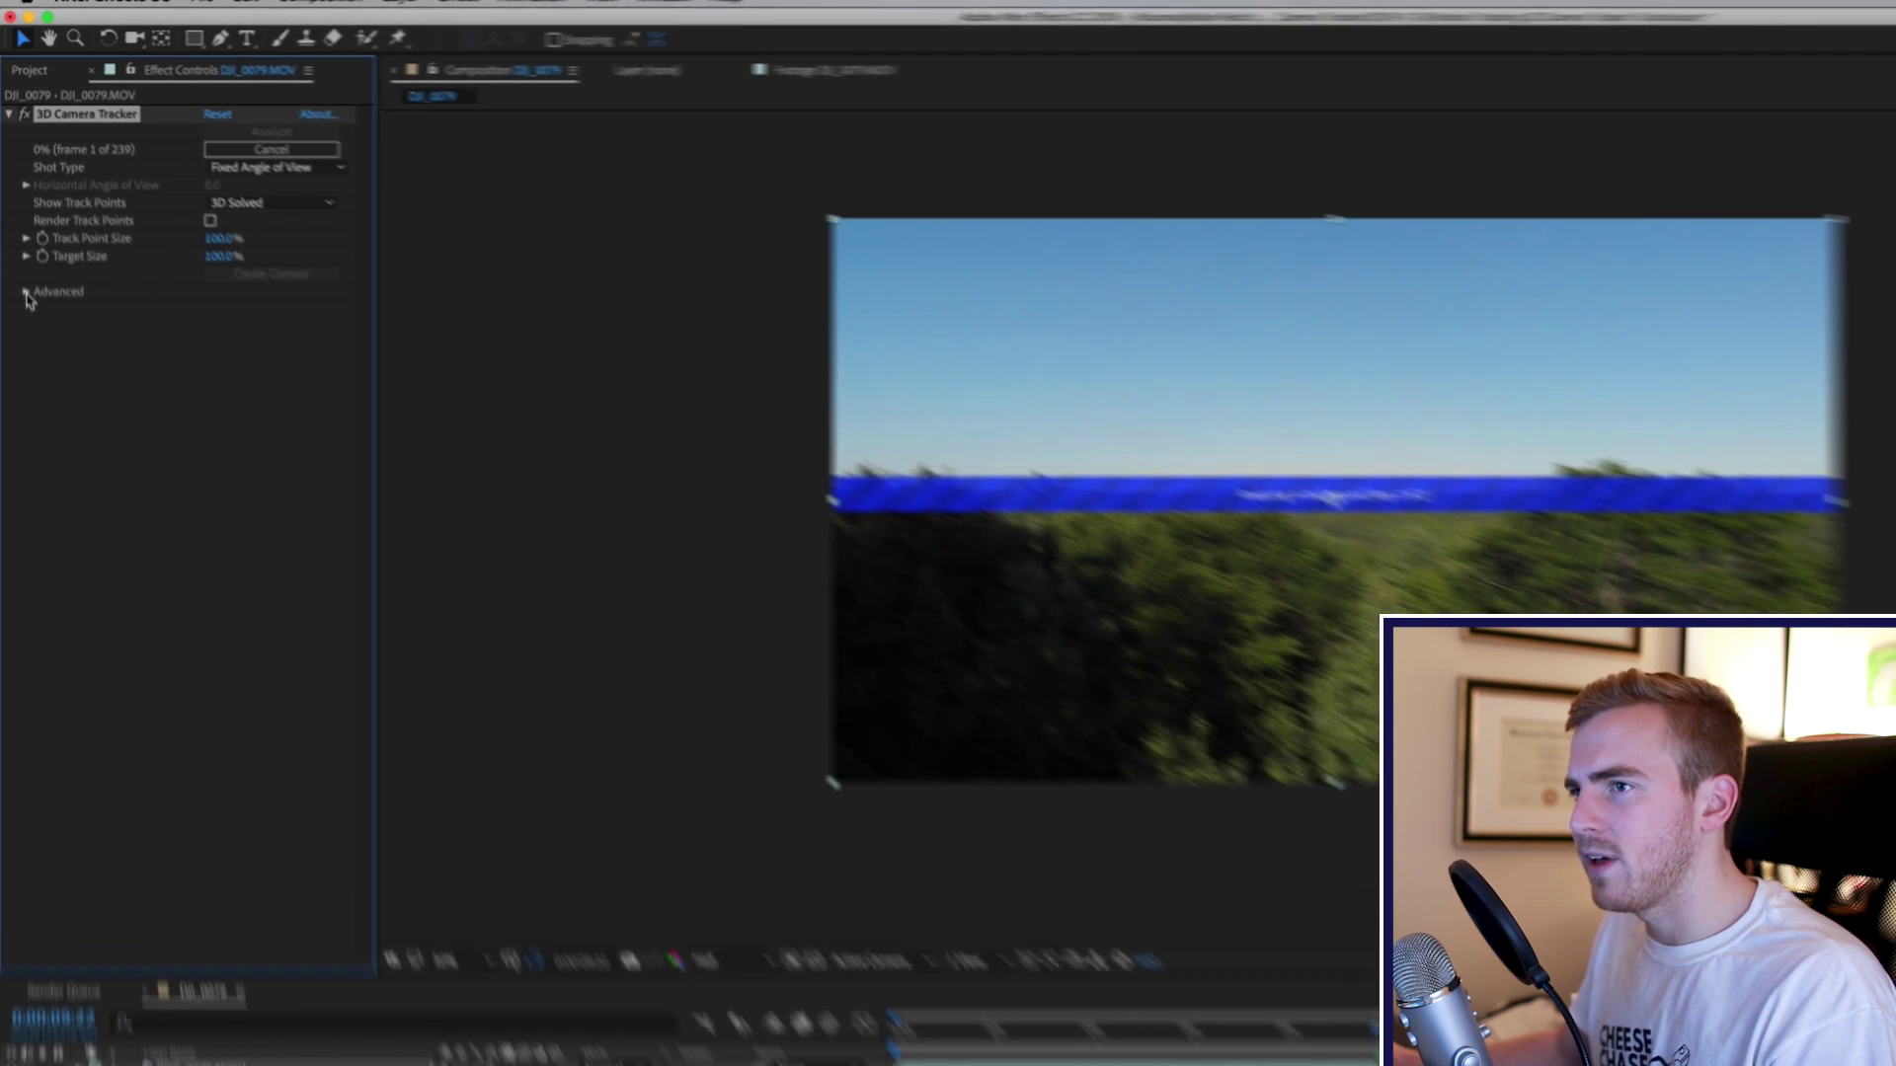
Expand and collapse the tracker's Advanced settings while it analyzes and solves the camera.
click(20, 217)
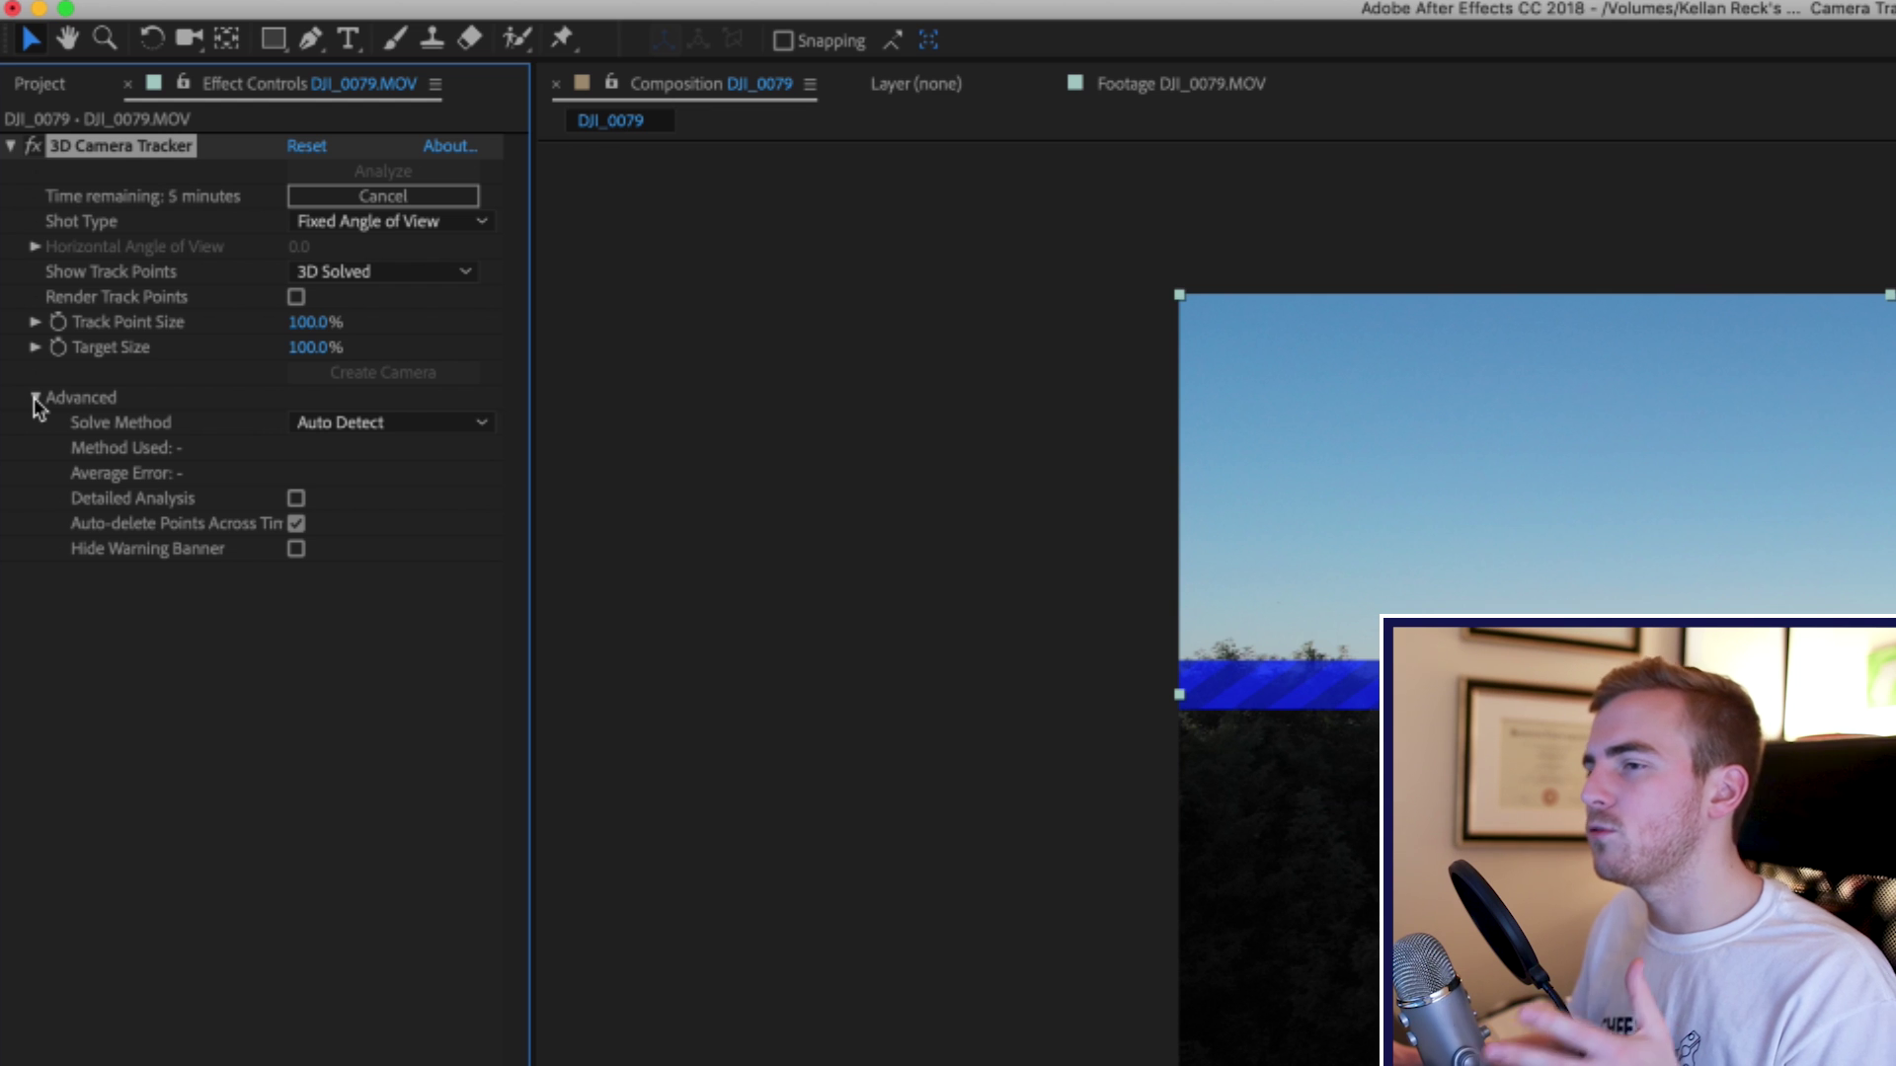
click(35, 399)
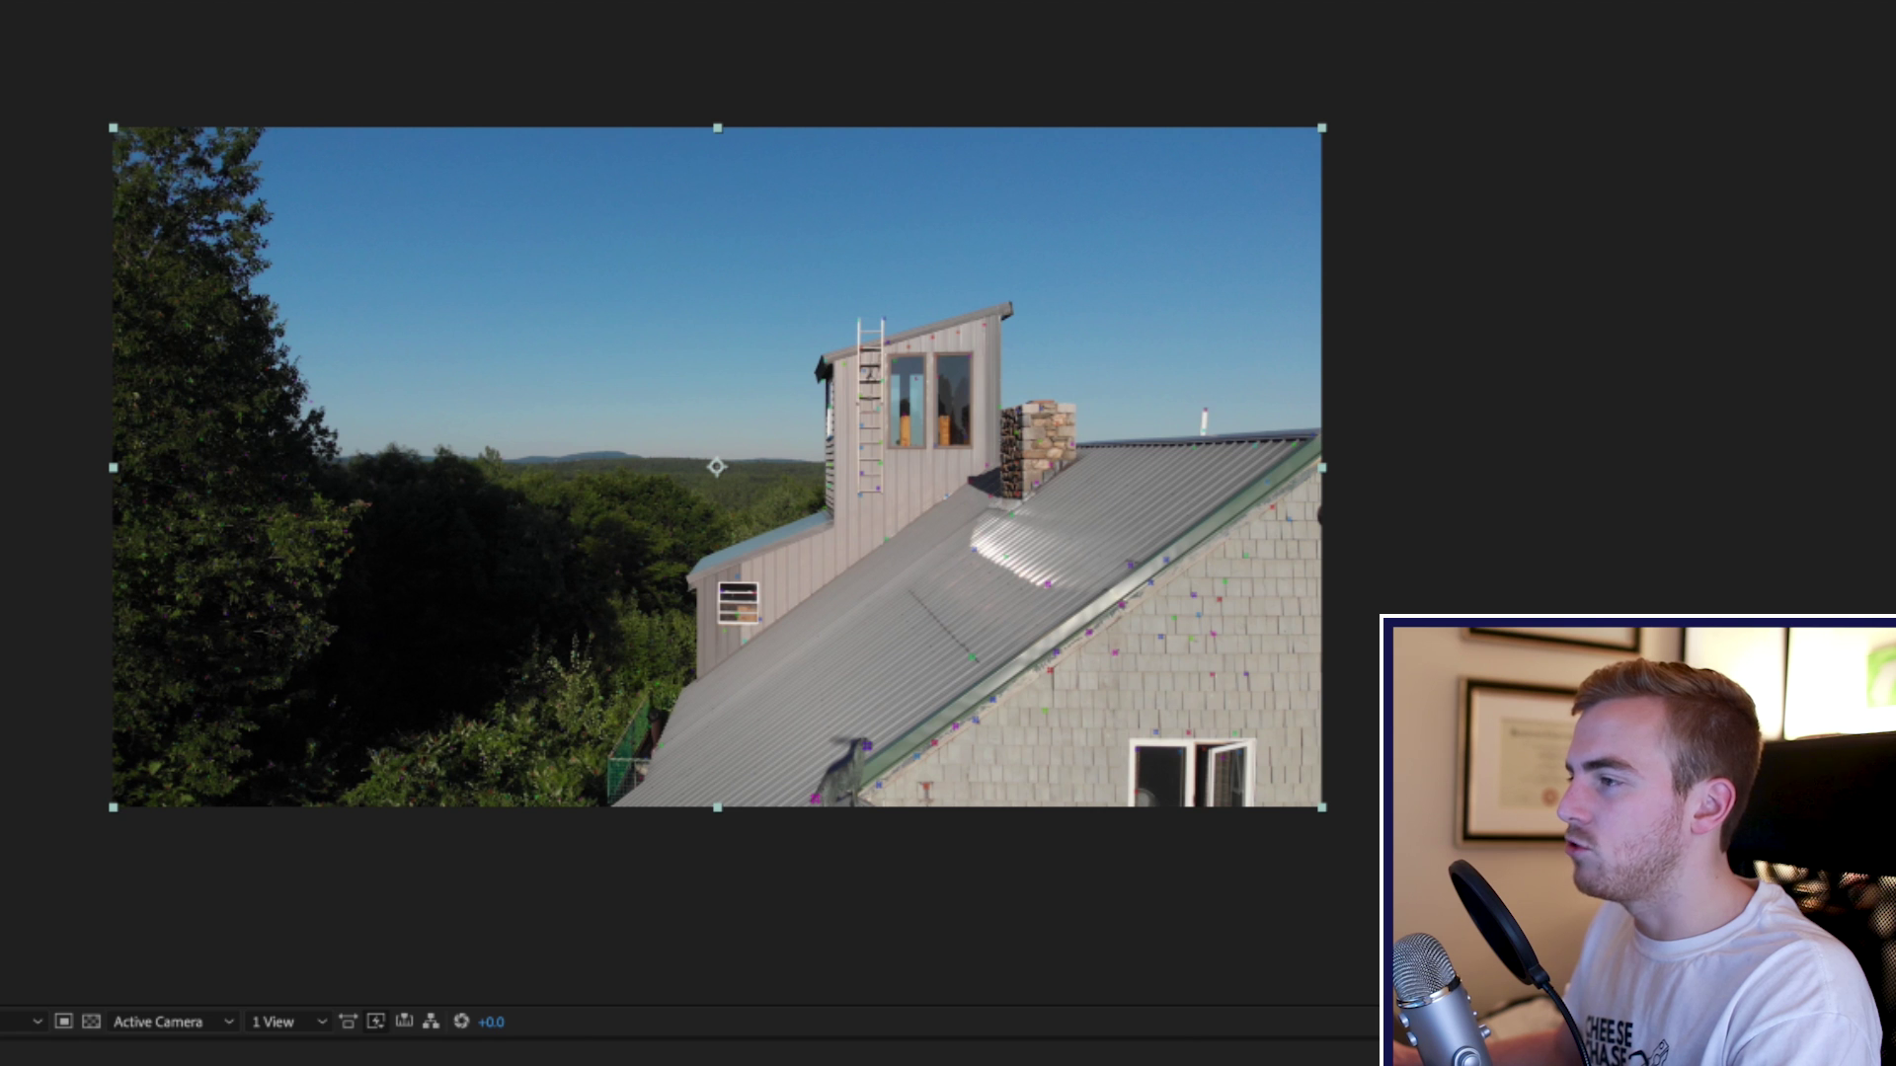
key(space)
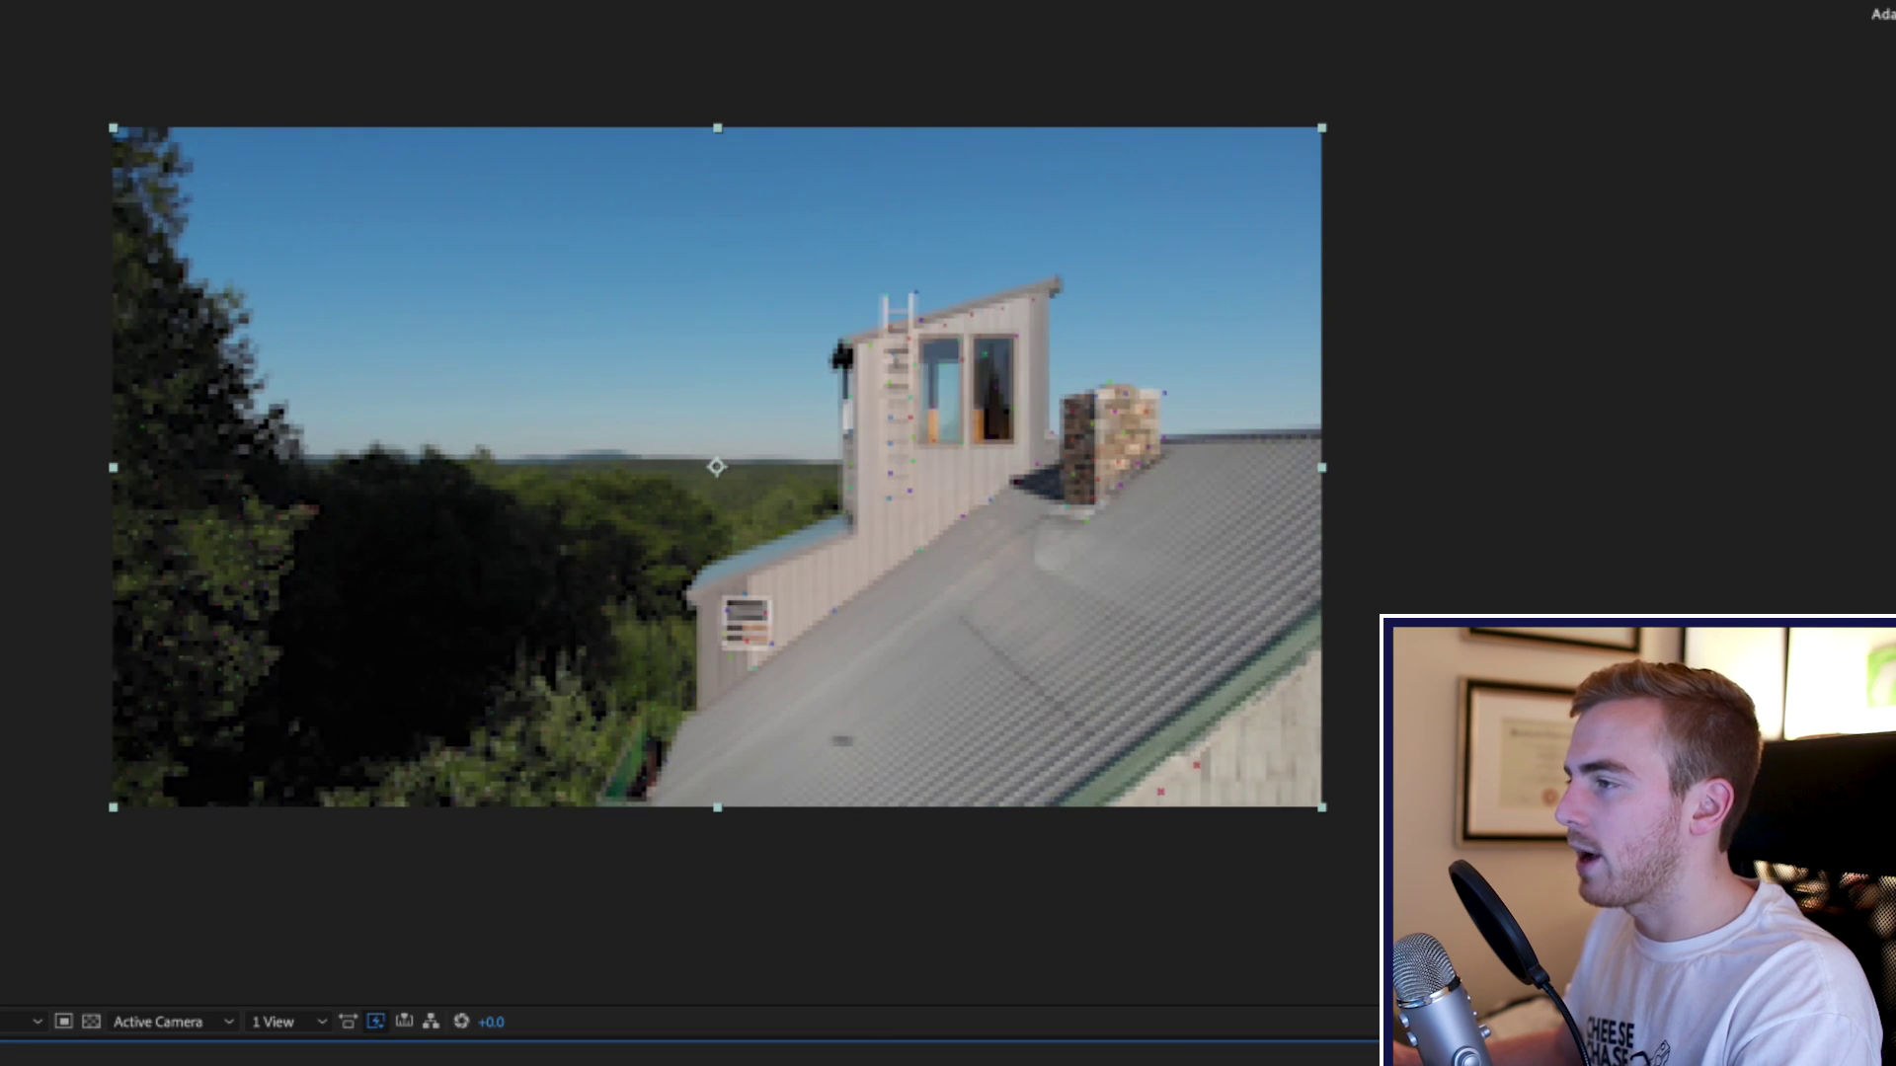
key(space)
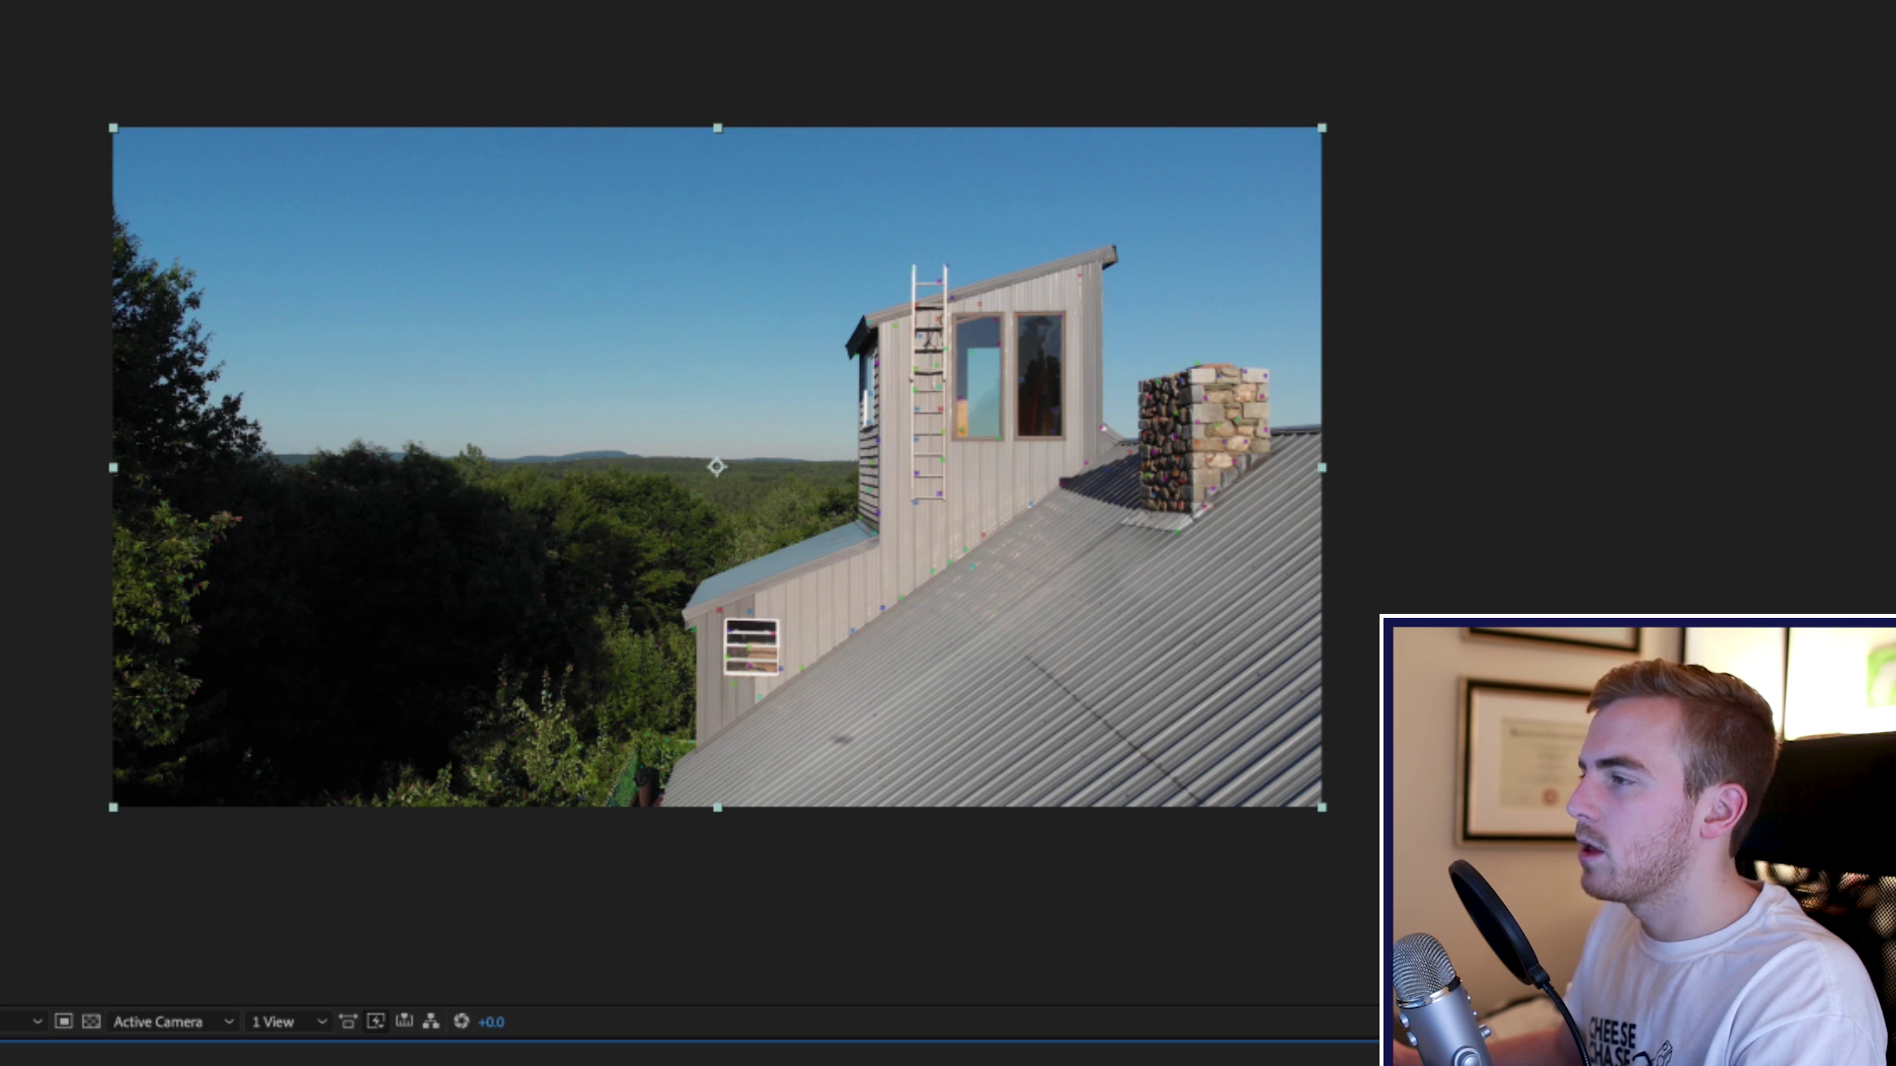
key(space)
click(981, 402)
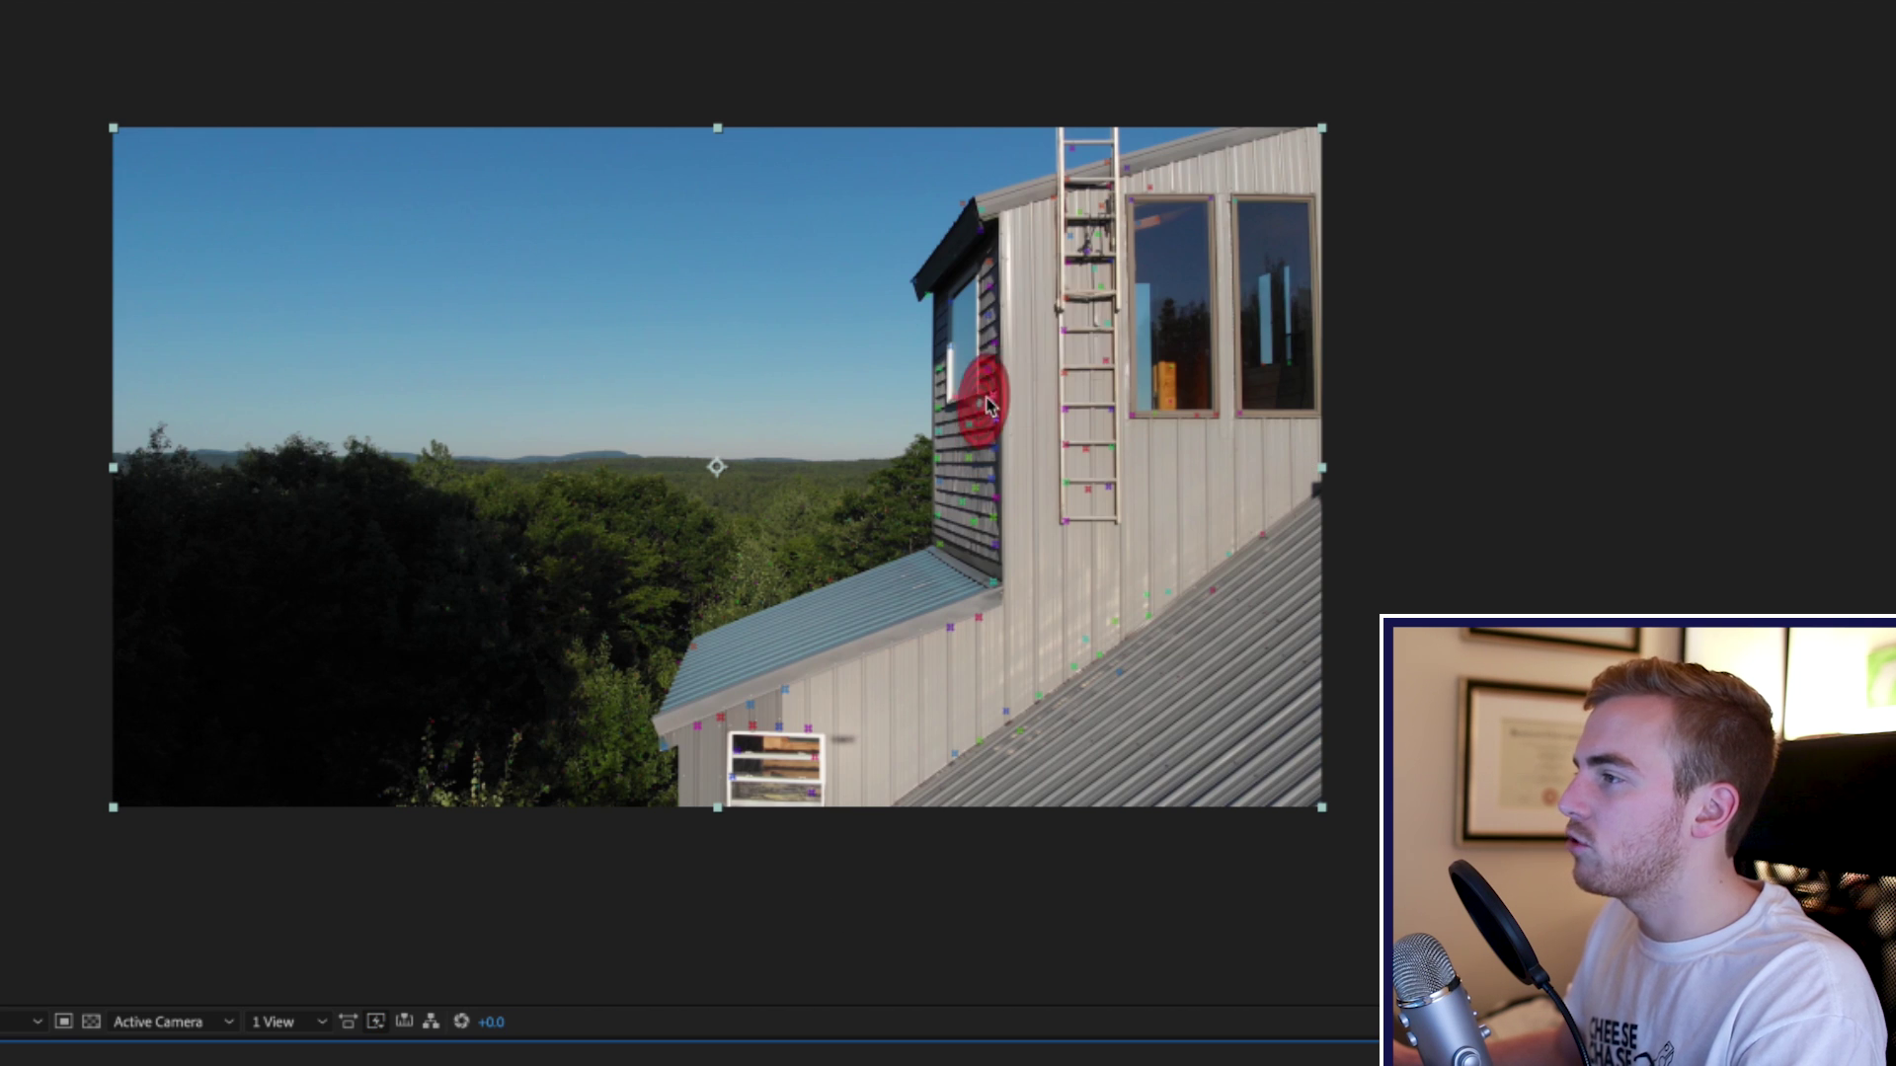
mouse_move(1093, 350)
mouse_down()
mouse_move(966, 261)
mouse_move(863, 619)
mouse_move(1203, 617)
mouse_move(979, 198)
mouse_move(831, 370)
mouse_move(905, 433)
mouse_up()
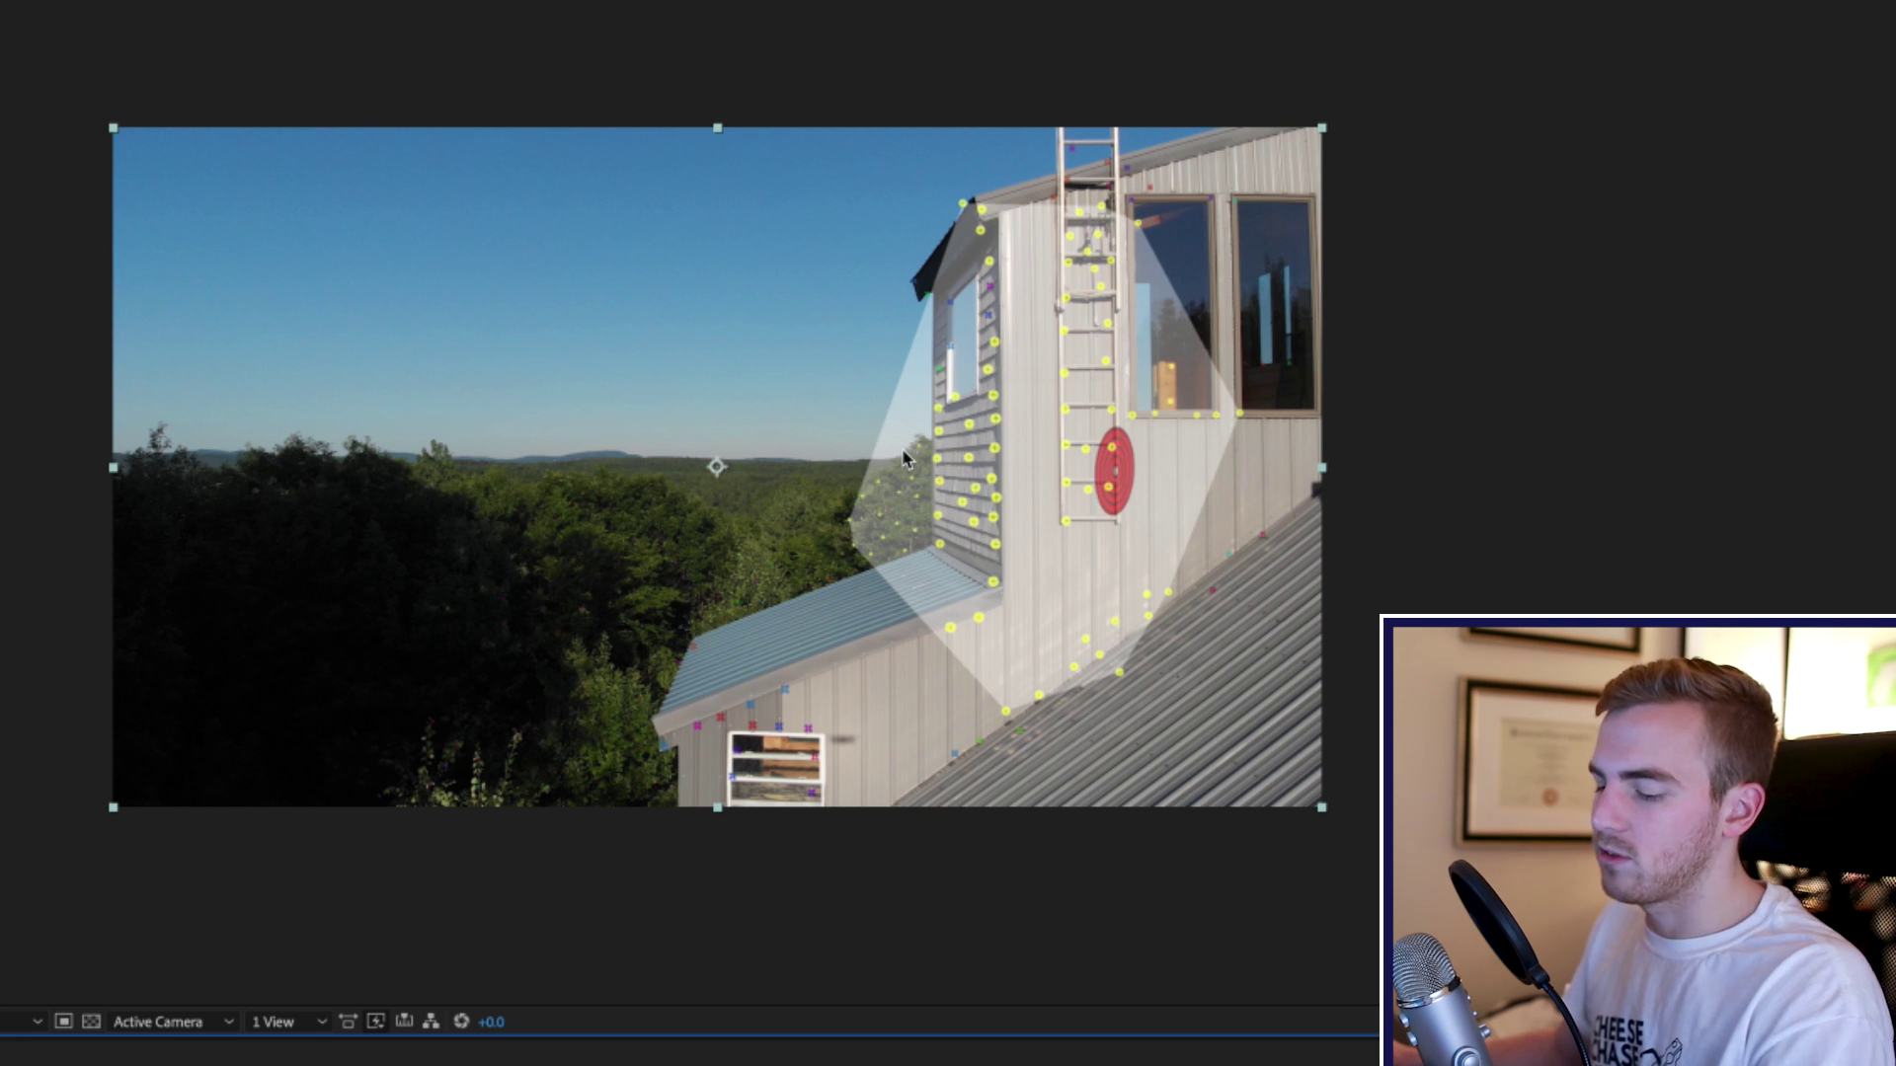
key(ctrl+shift+a)
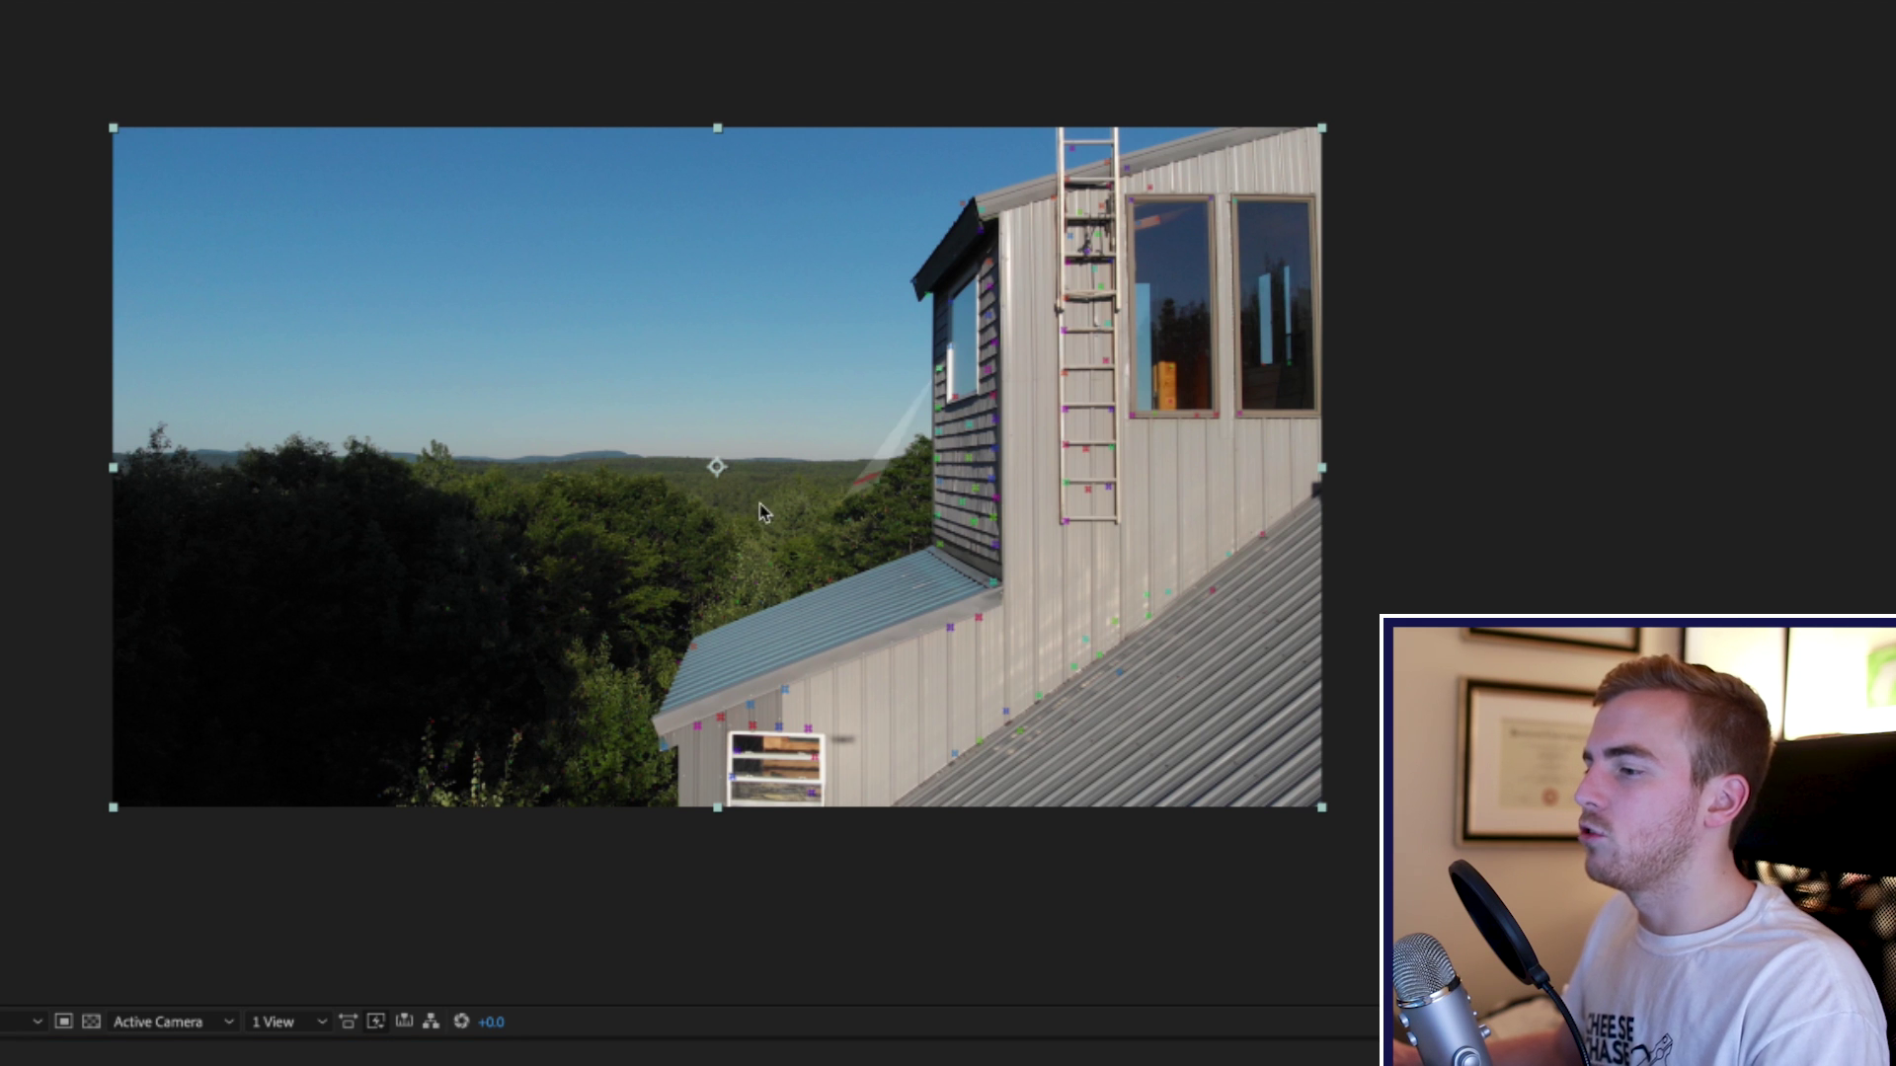
key(space)
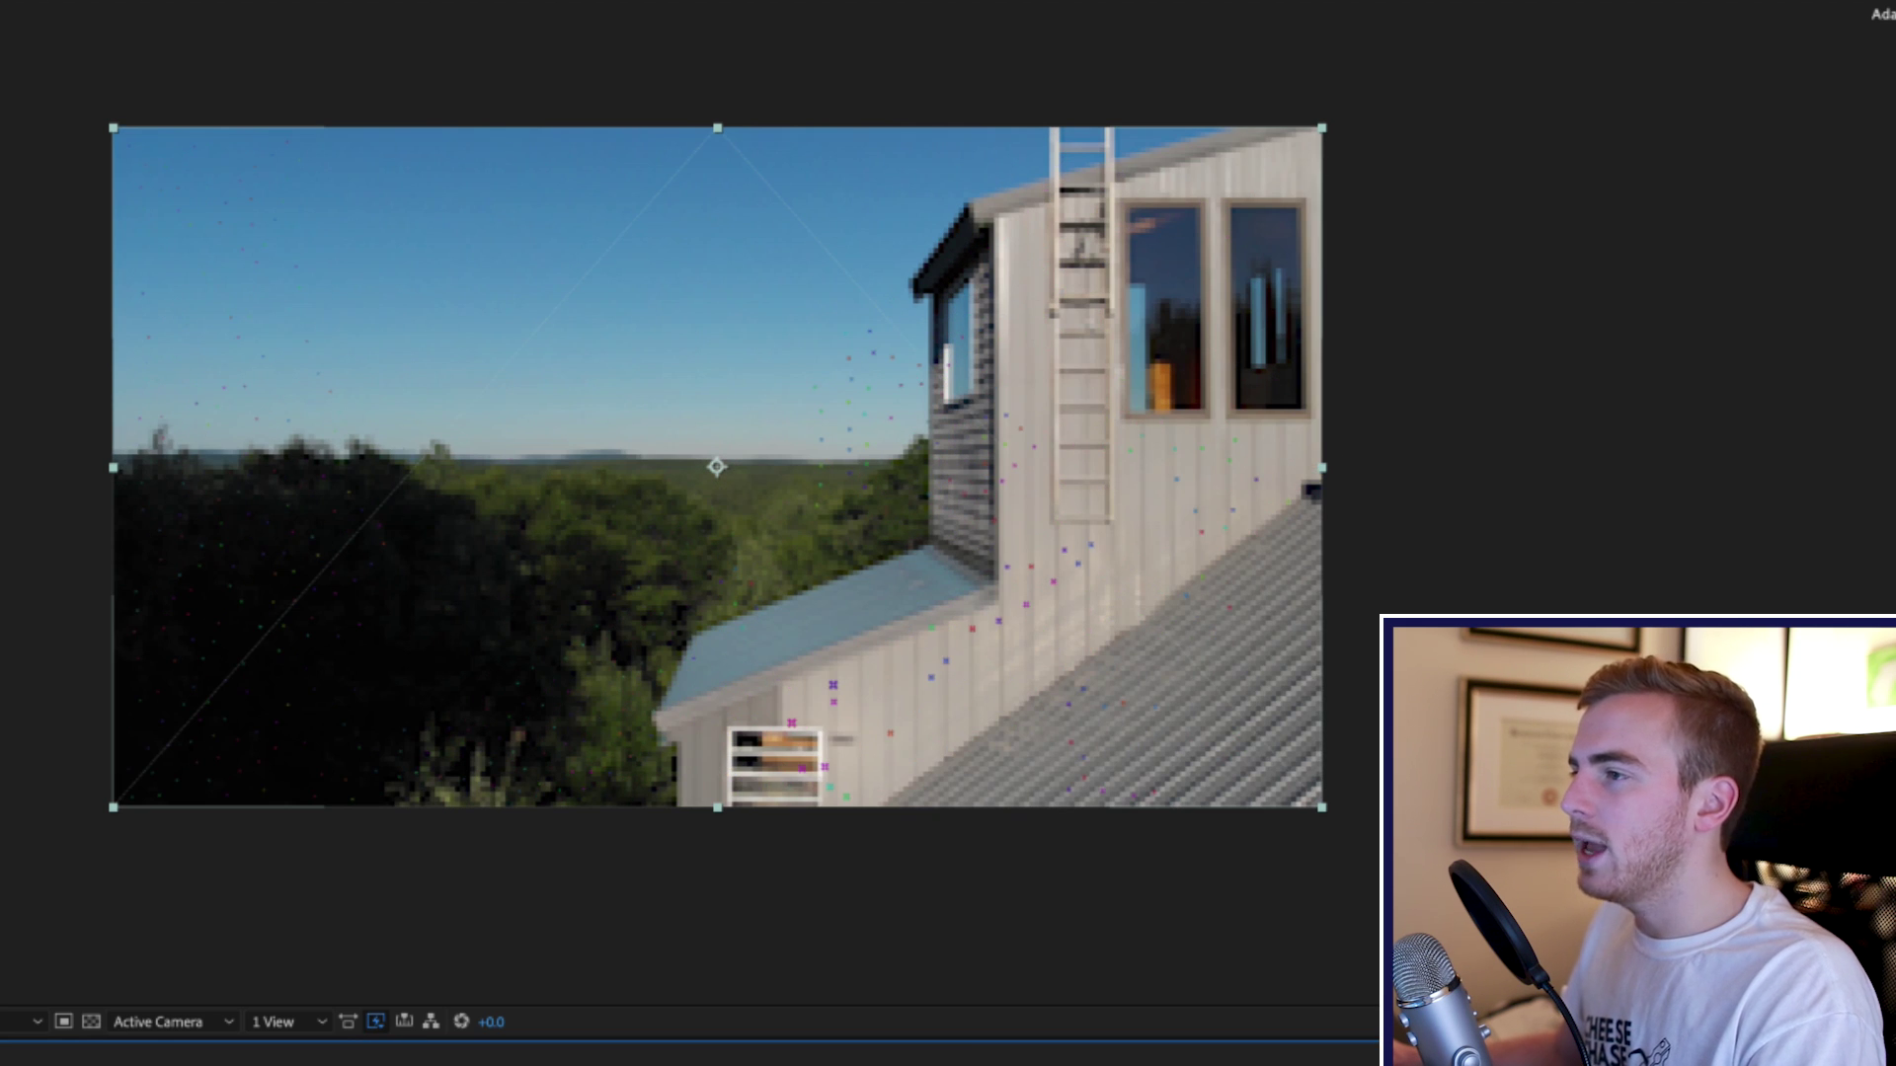
key(space)
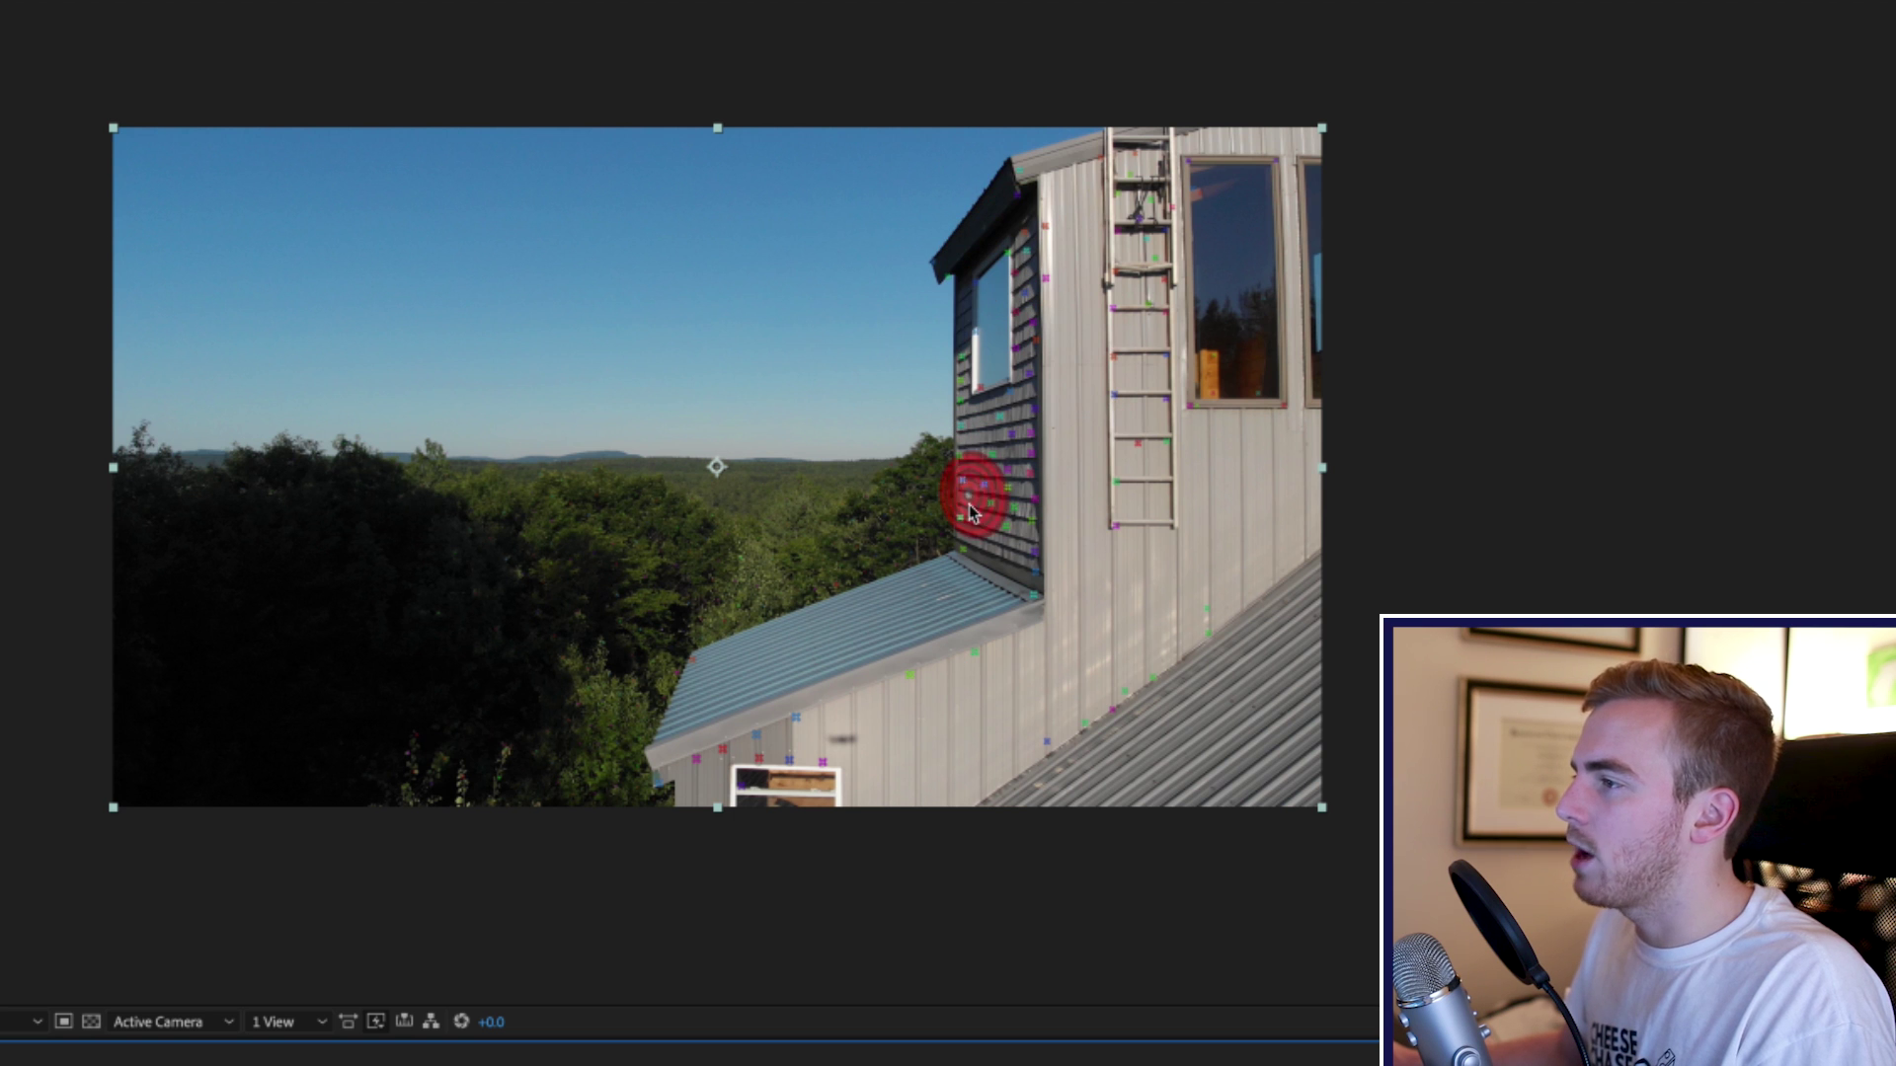
Lasso the track points on the dark siding beside the small window and open their context menu.
mouse_move(1037, 580)
mouse_down()
mouse_move(1025, 219)
mouse_move(965, 252)
mouse_move(957, 291)
mouse_move(978, 545)
mouse_up()
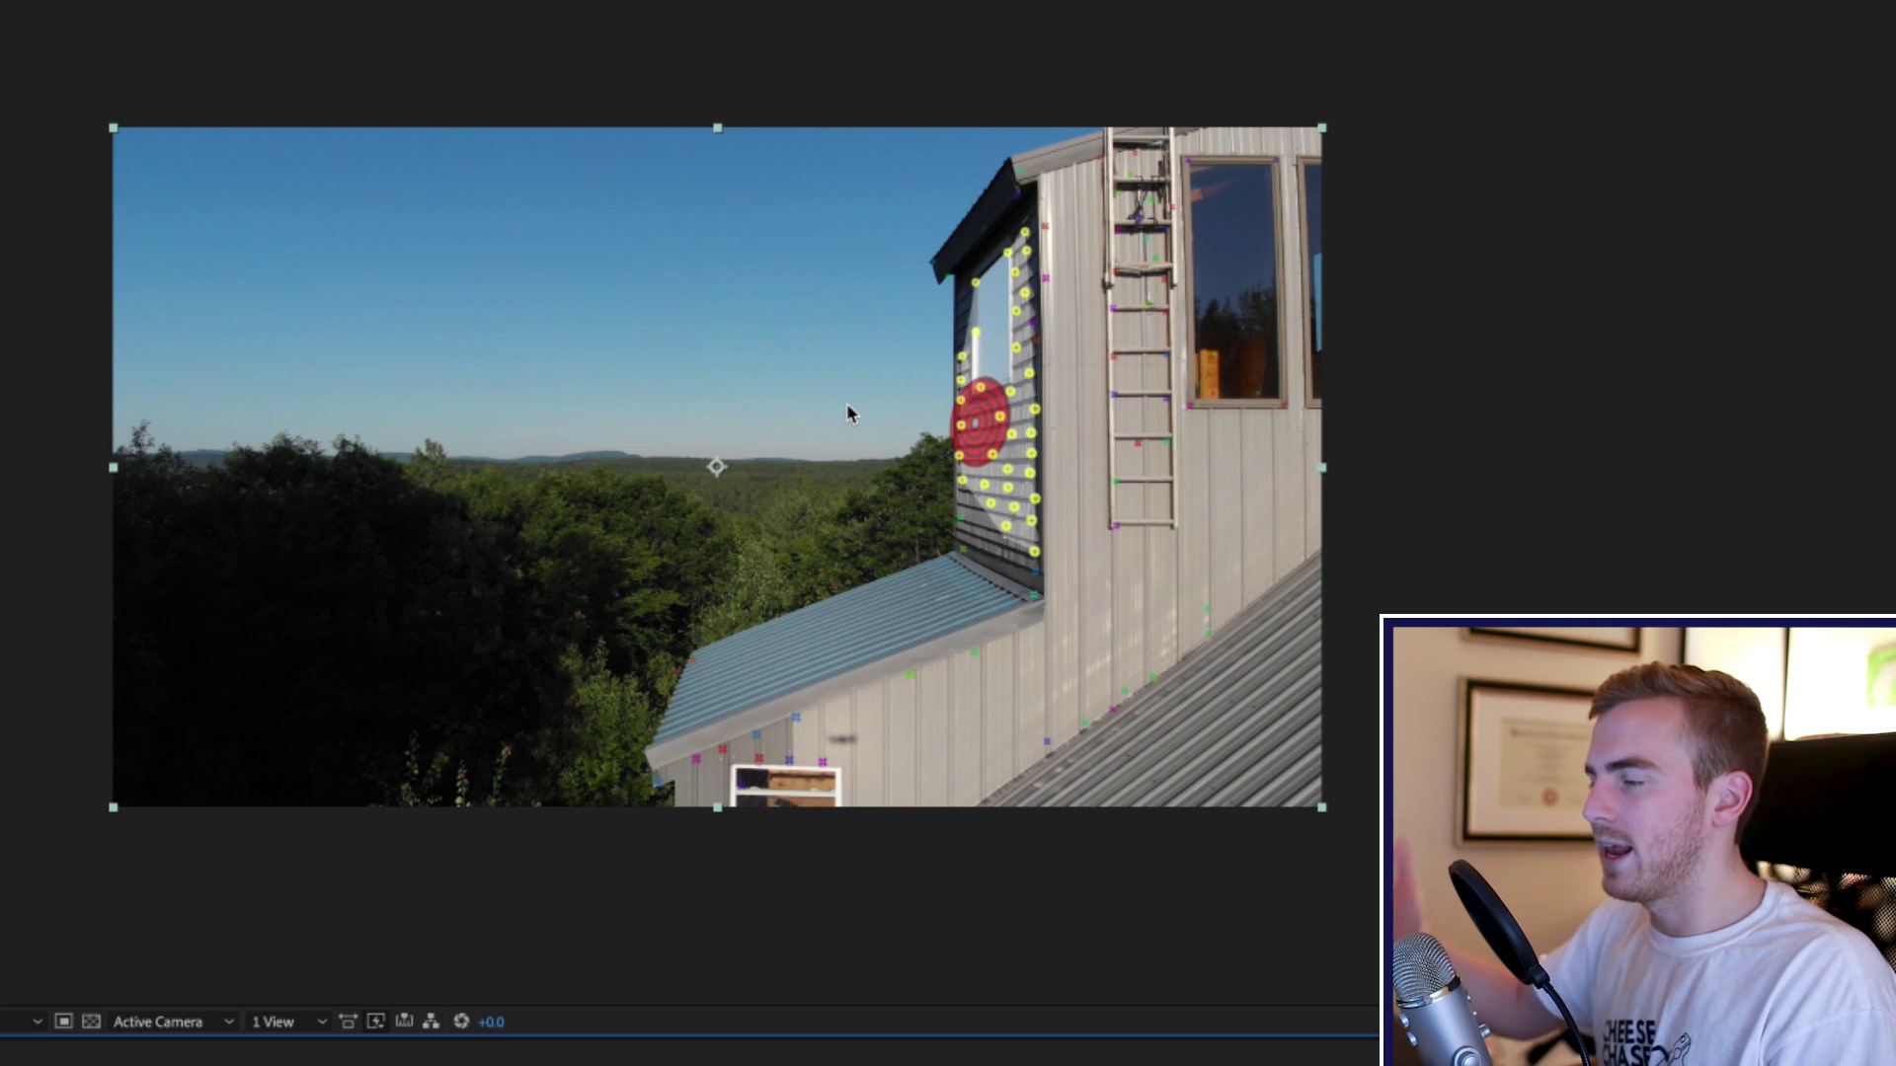
right_click(997, 437)
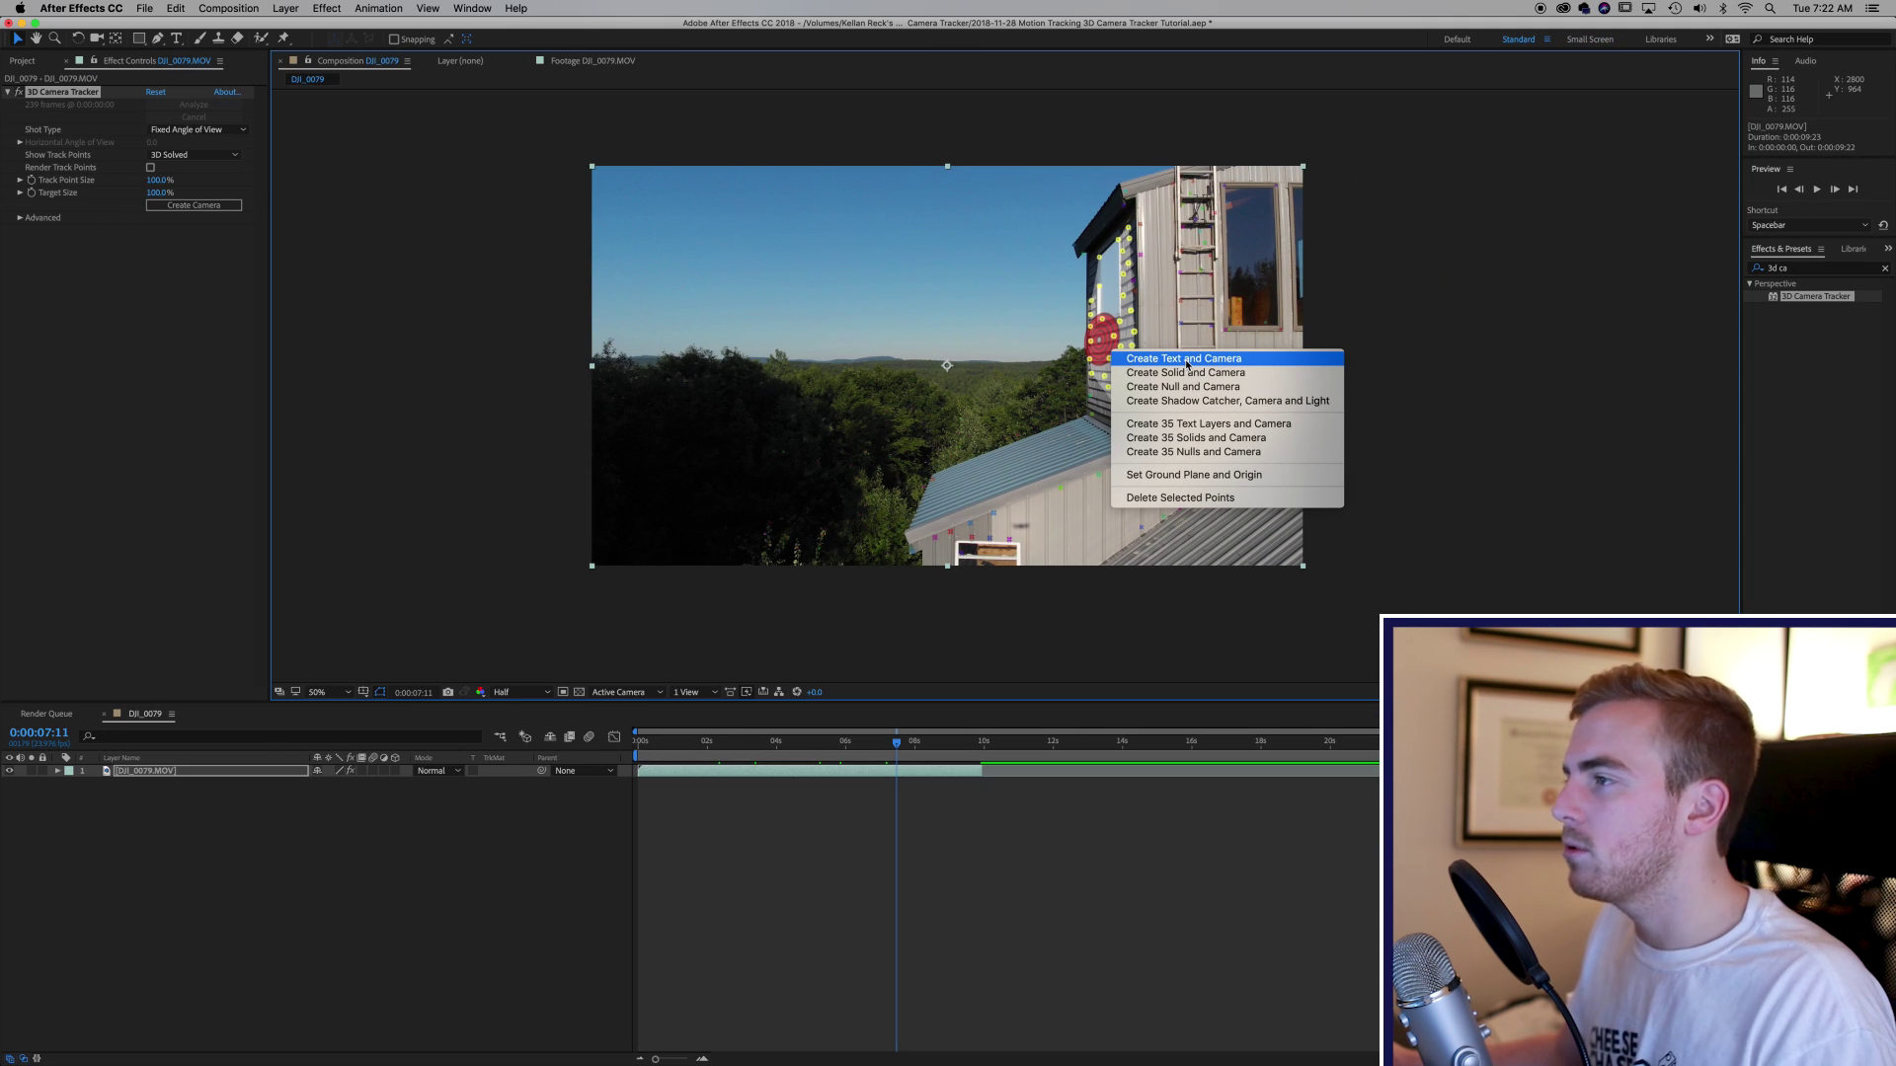
Choose Create Text and Camera for the selected track points.
click(1187, 360)
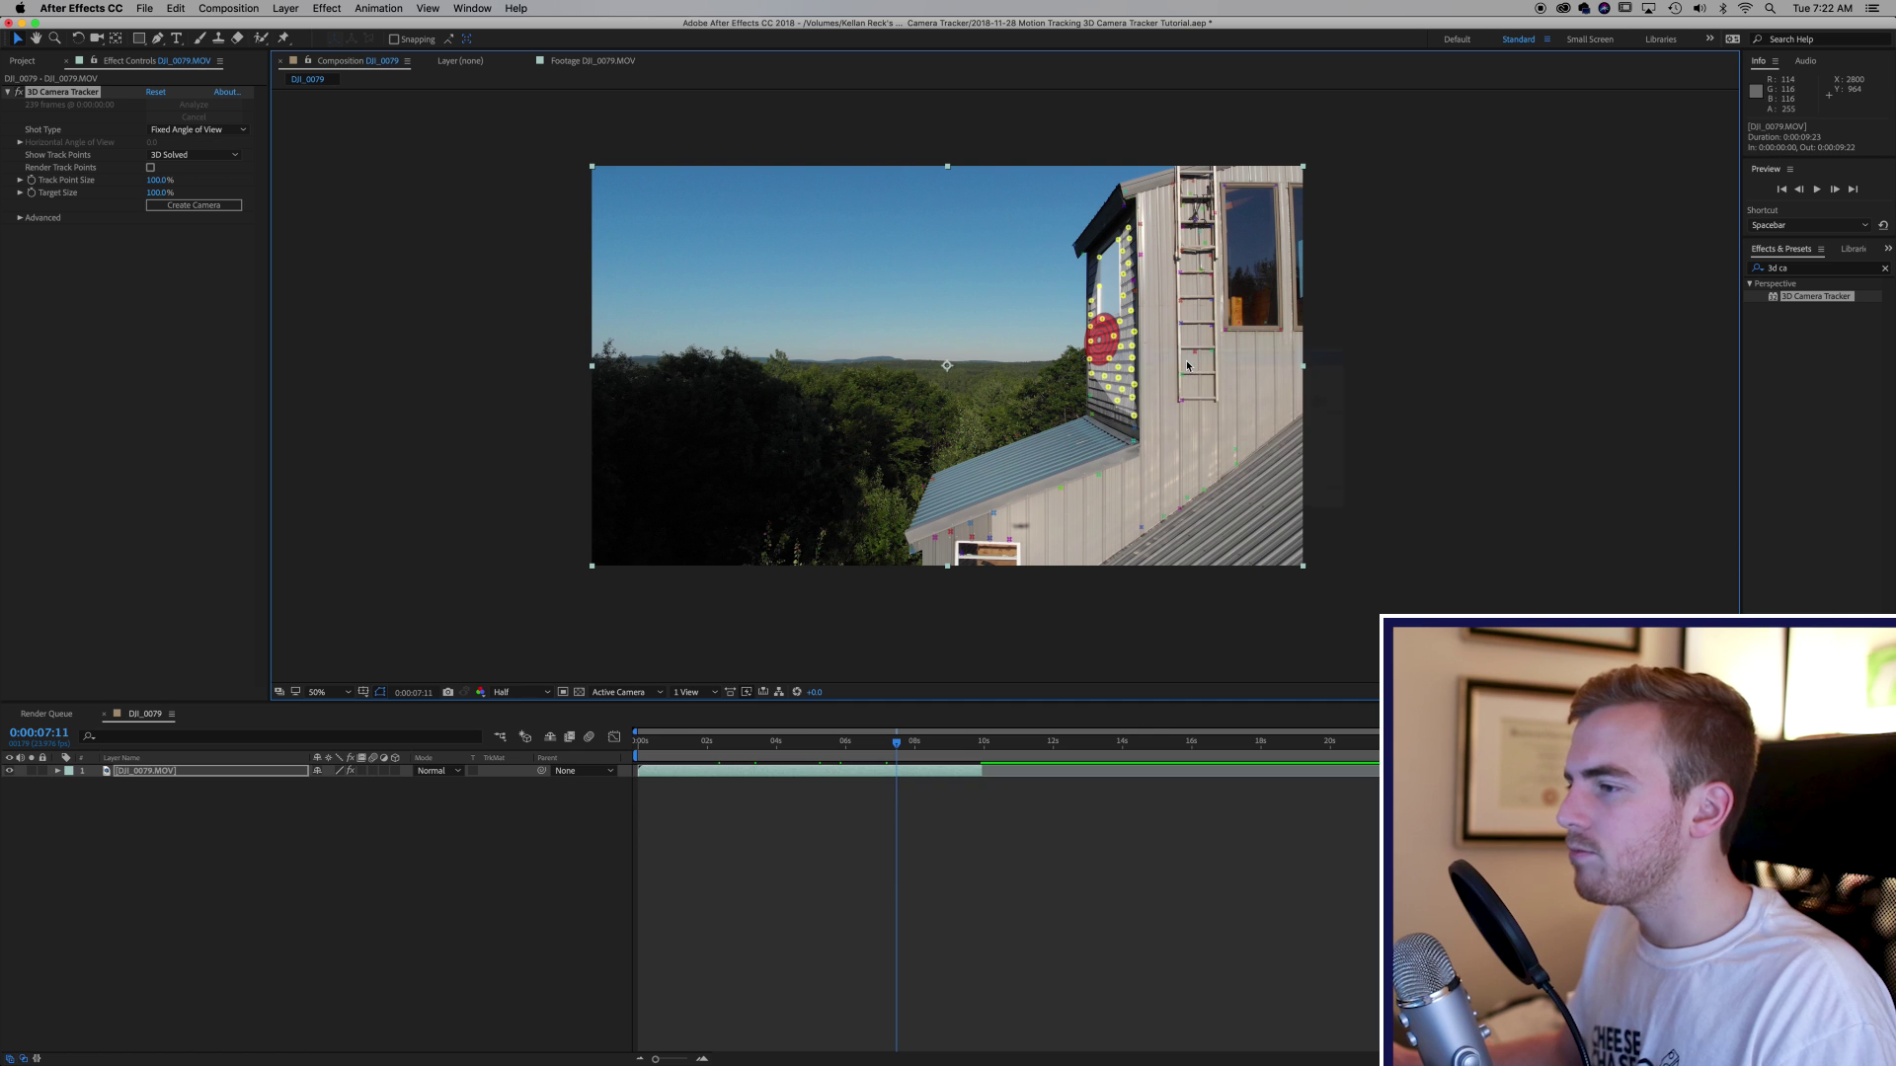
click(503, 883)
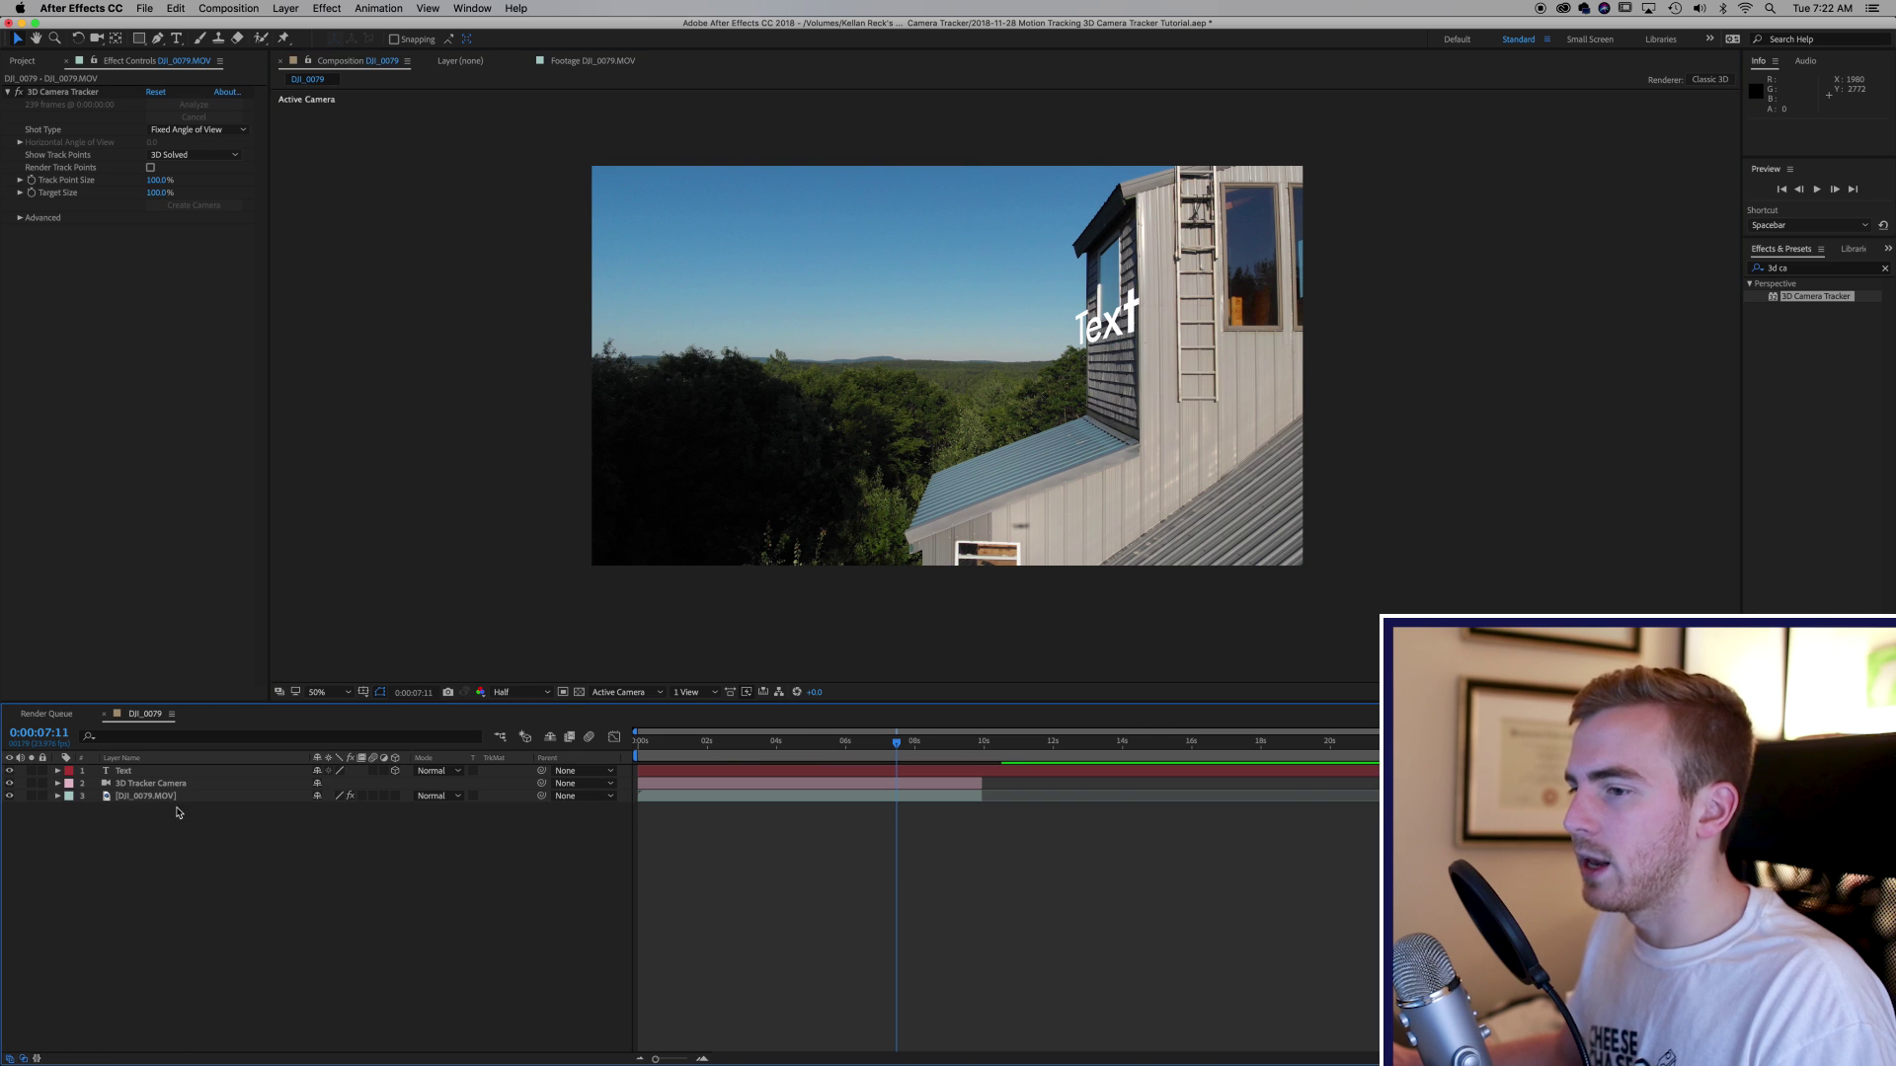
click(153, 785)
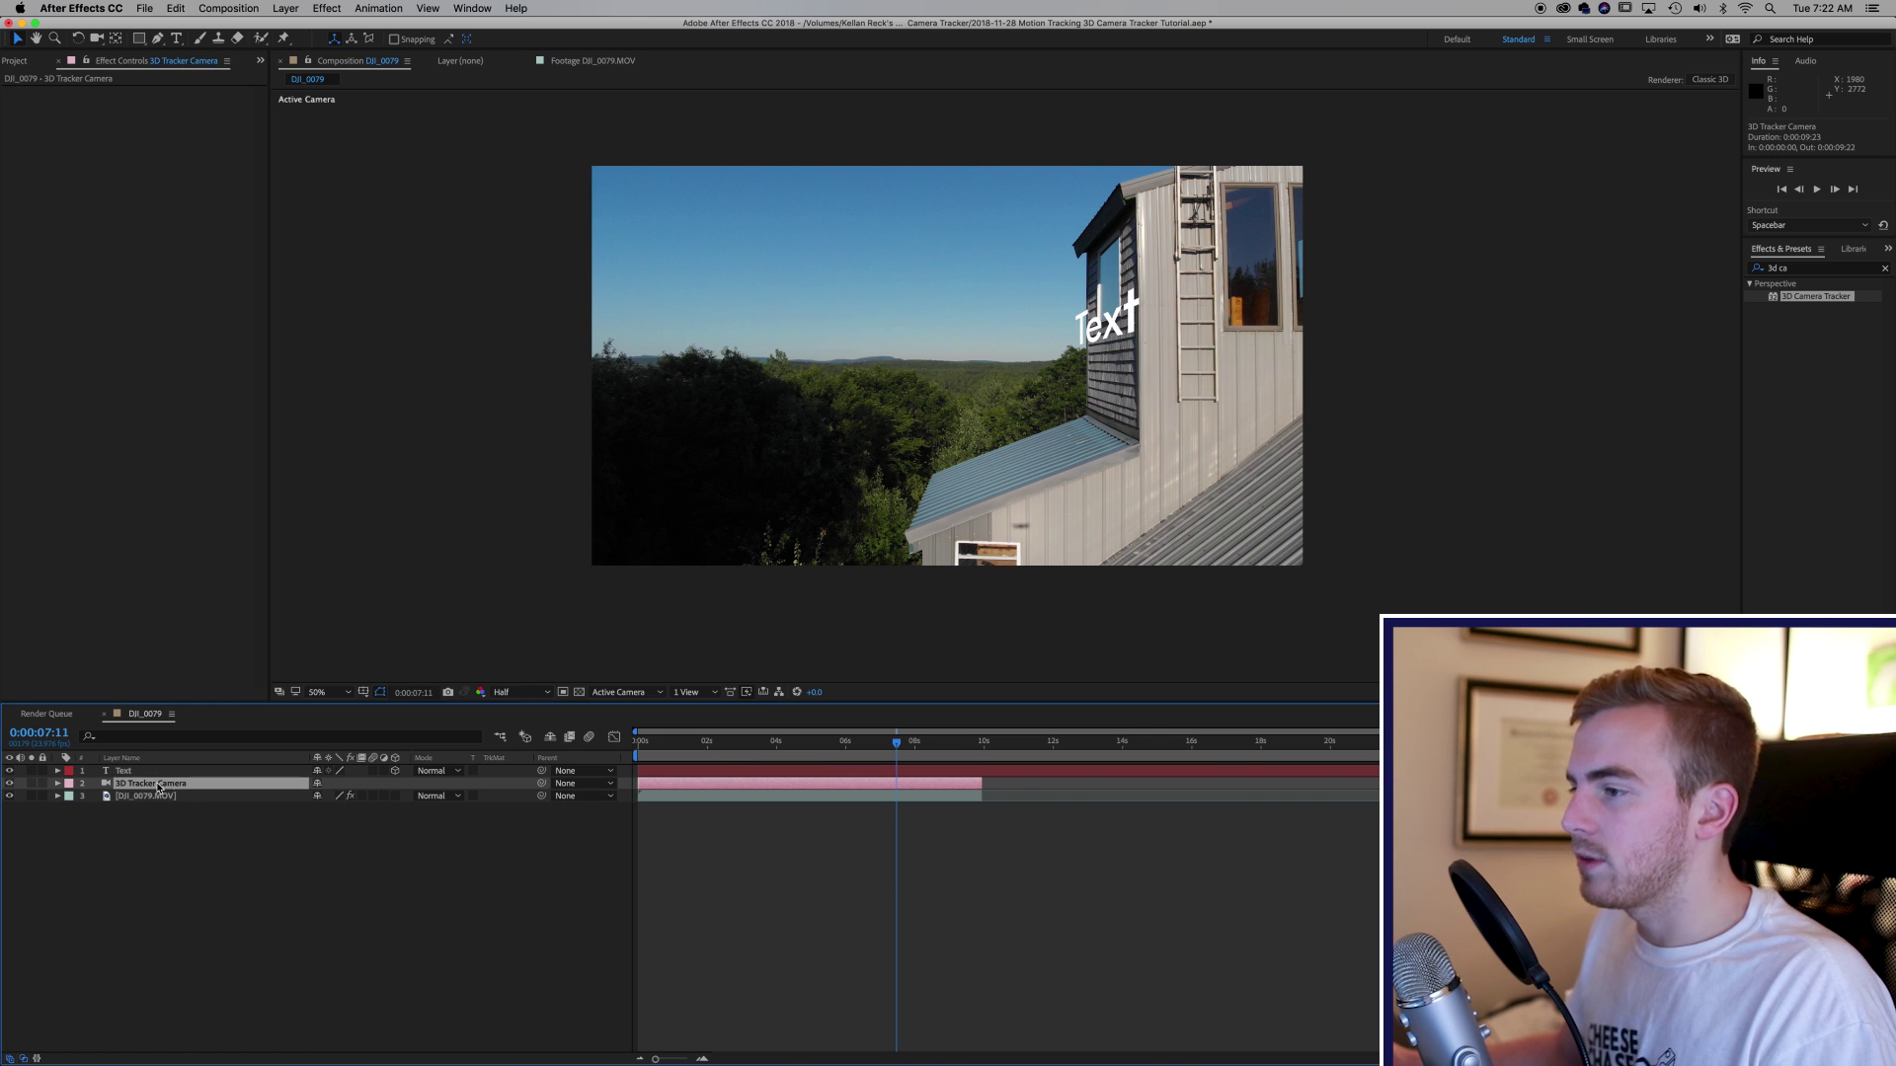
click(555, 768)
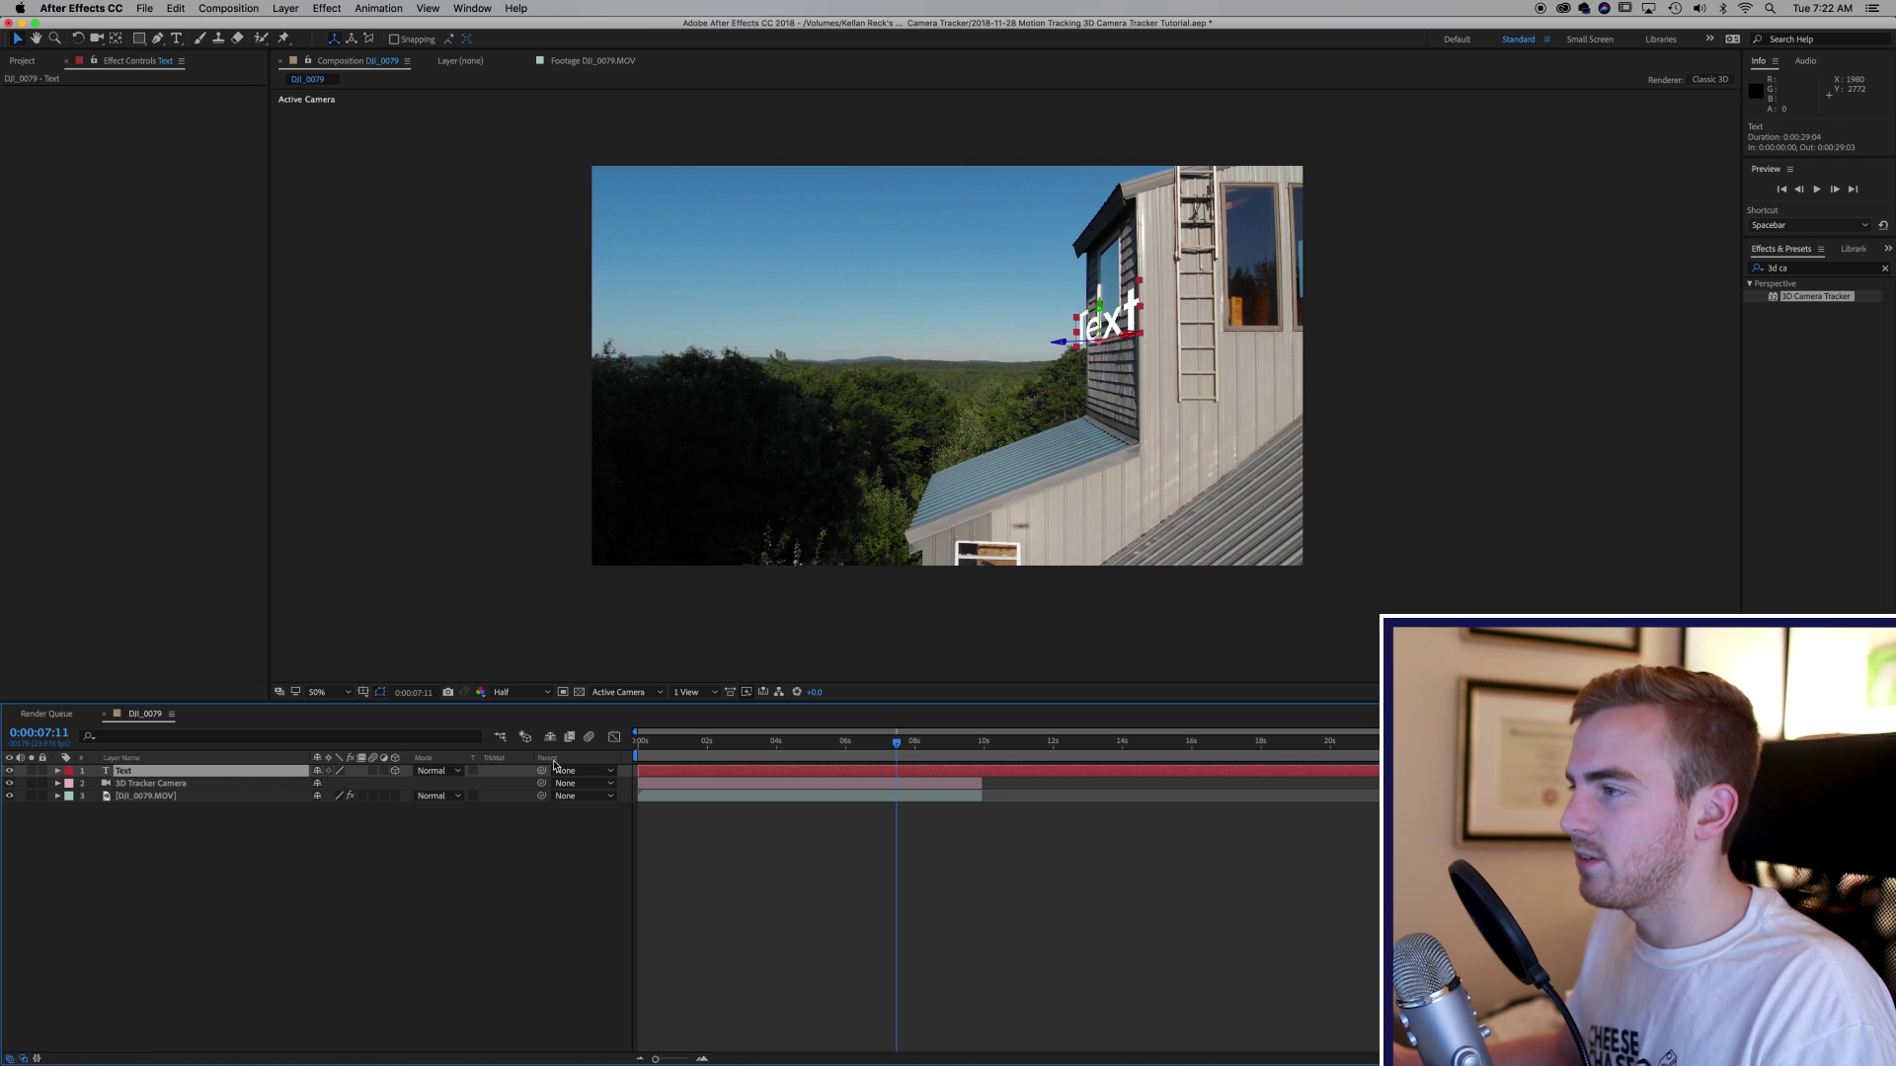
drag(895, 742, 765, 742)
key(space)
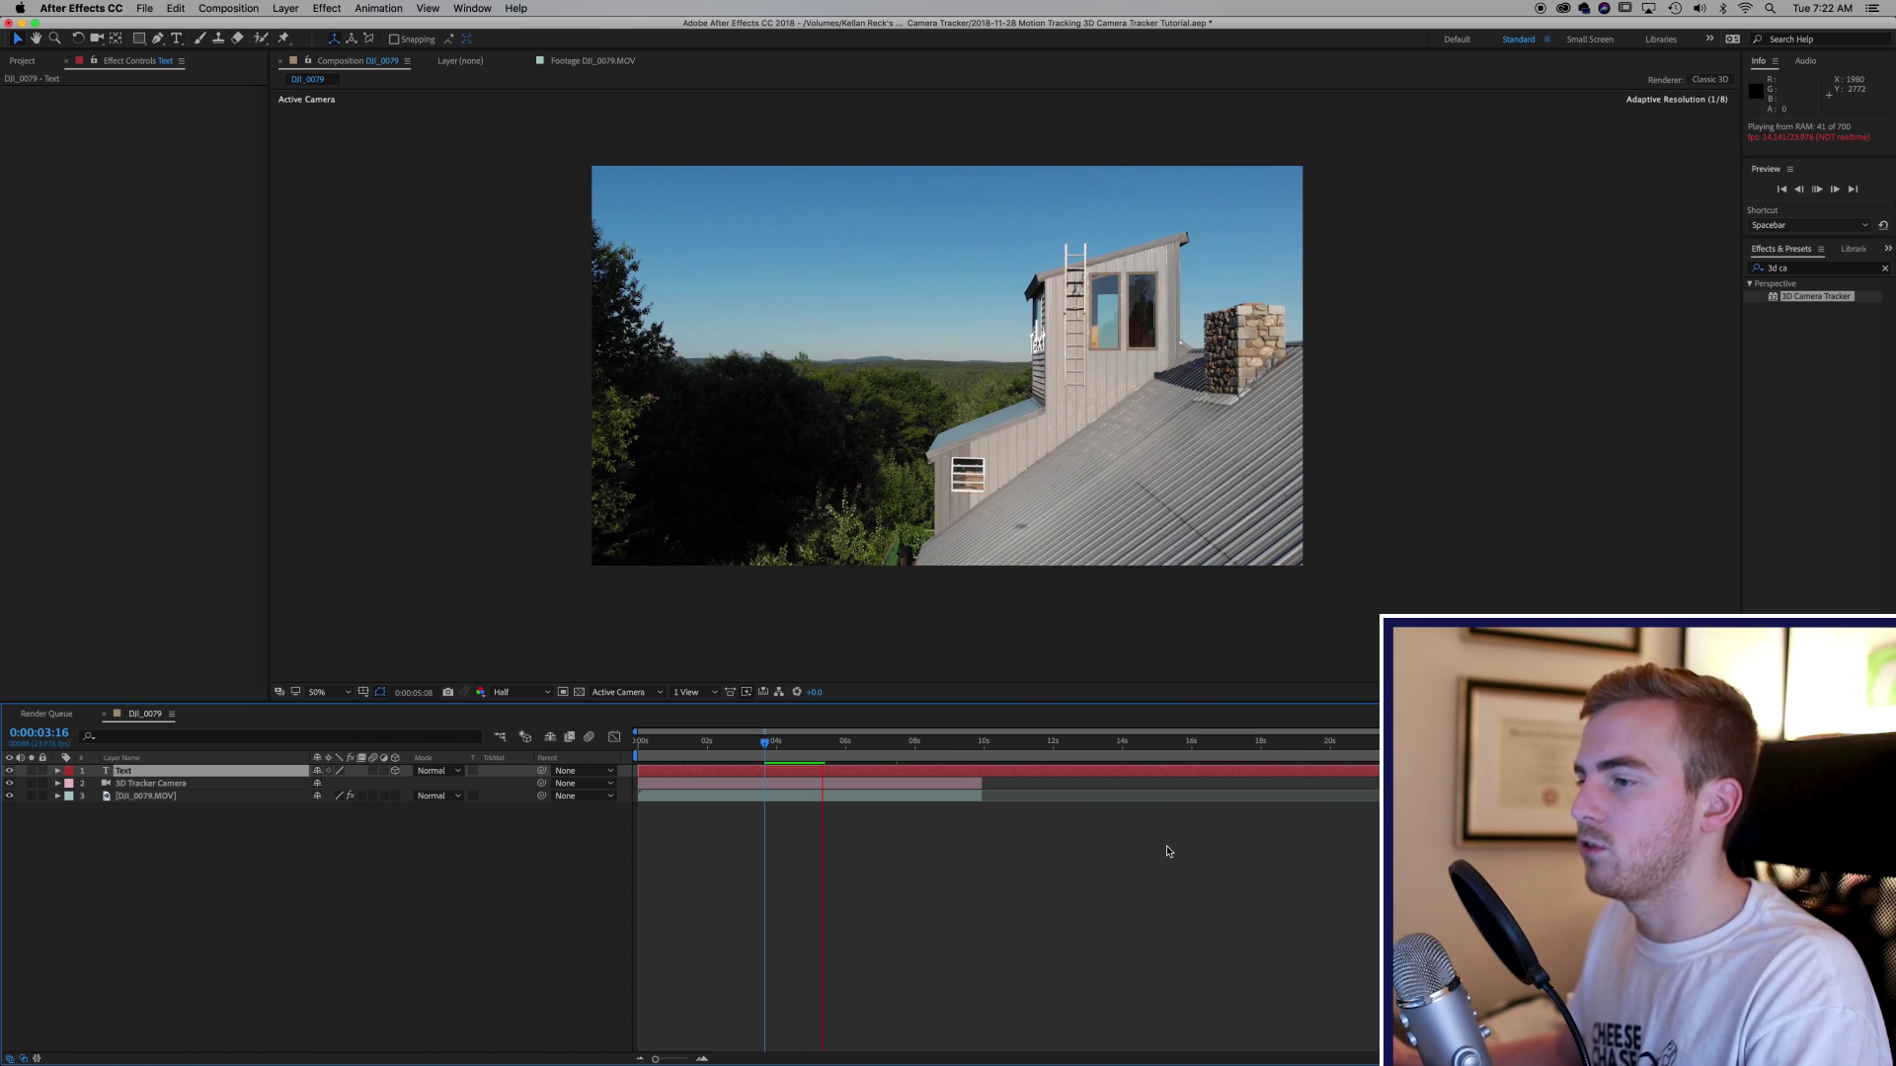
key(space)
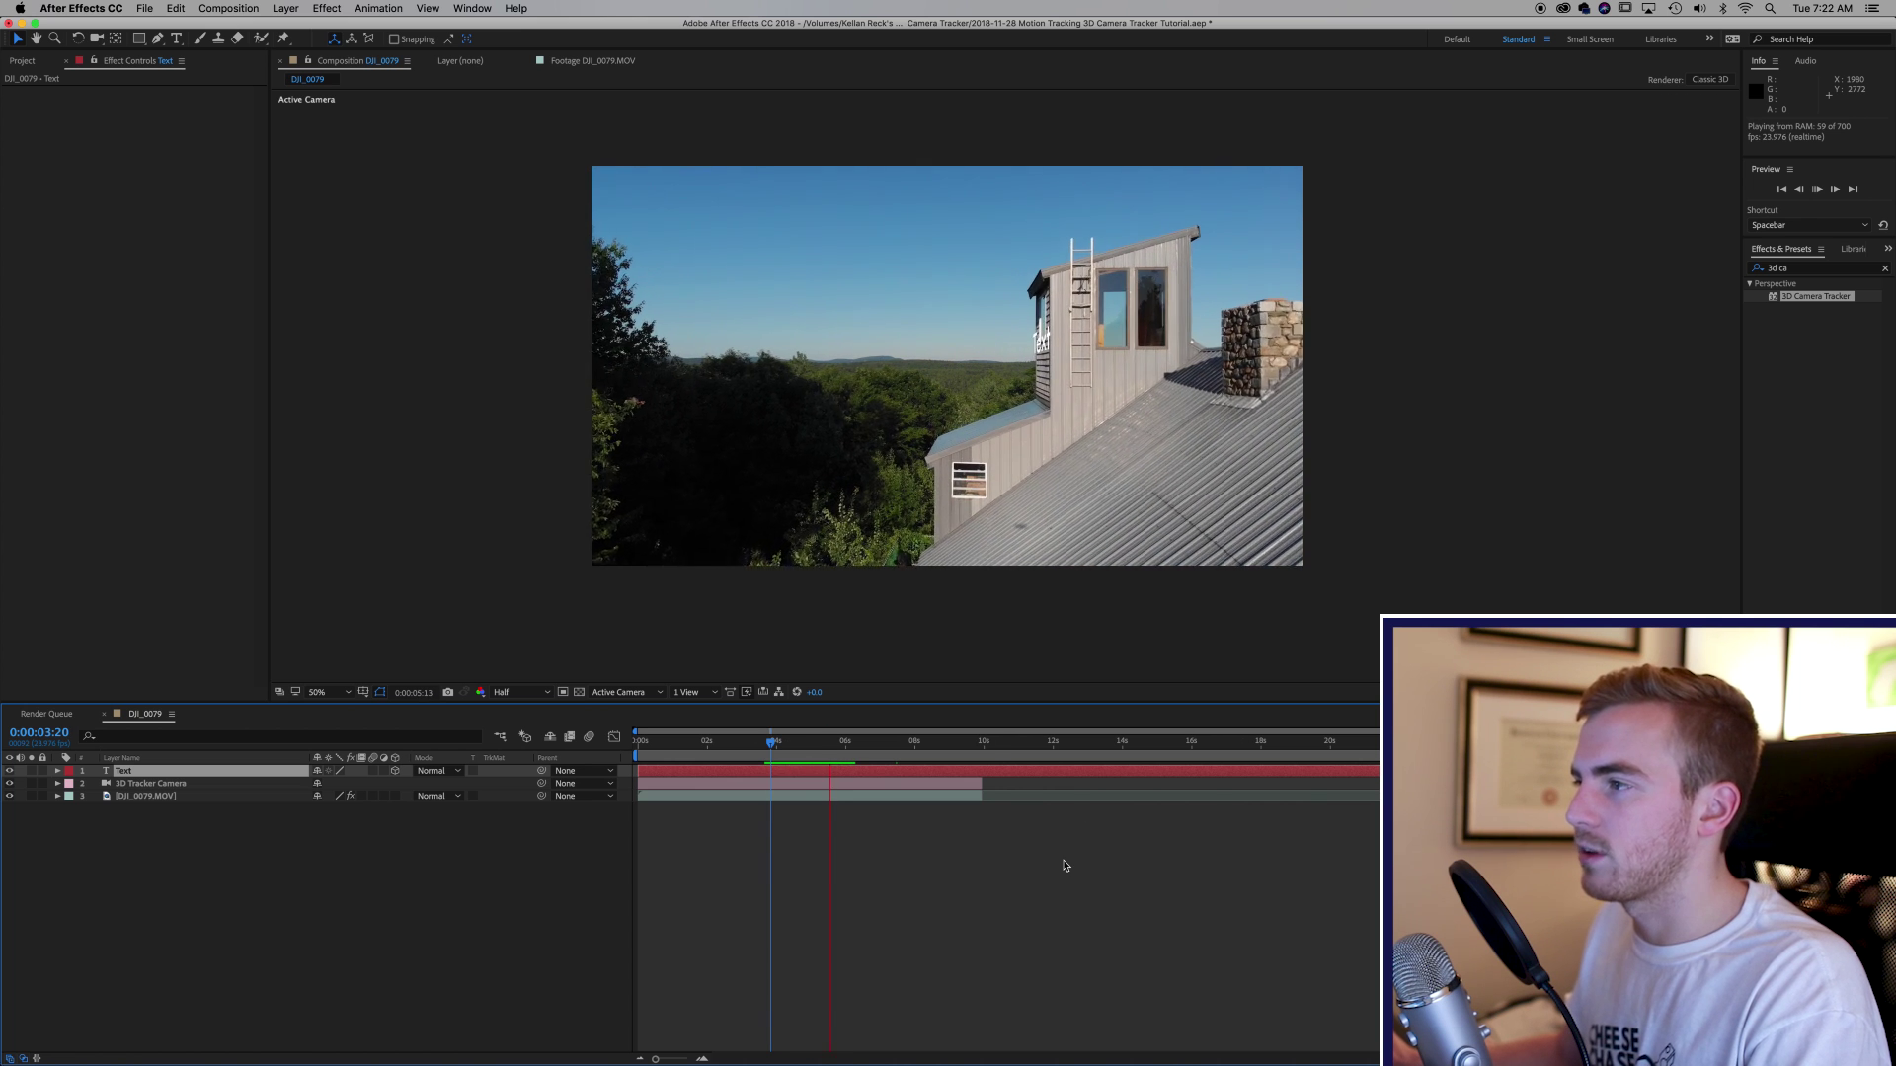
click(823, 750)
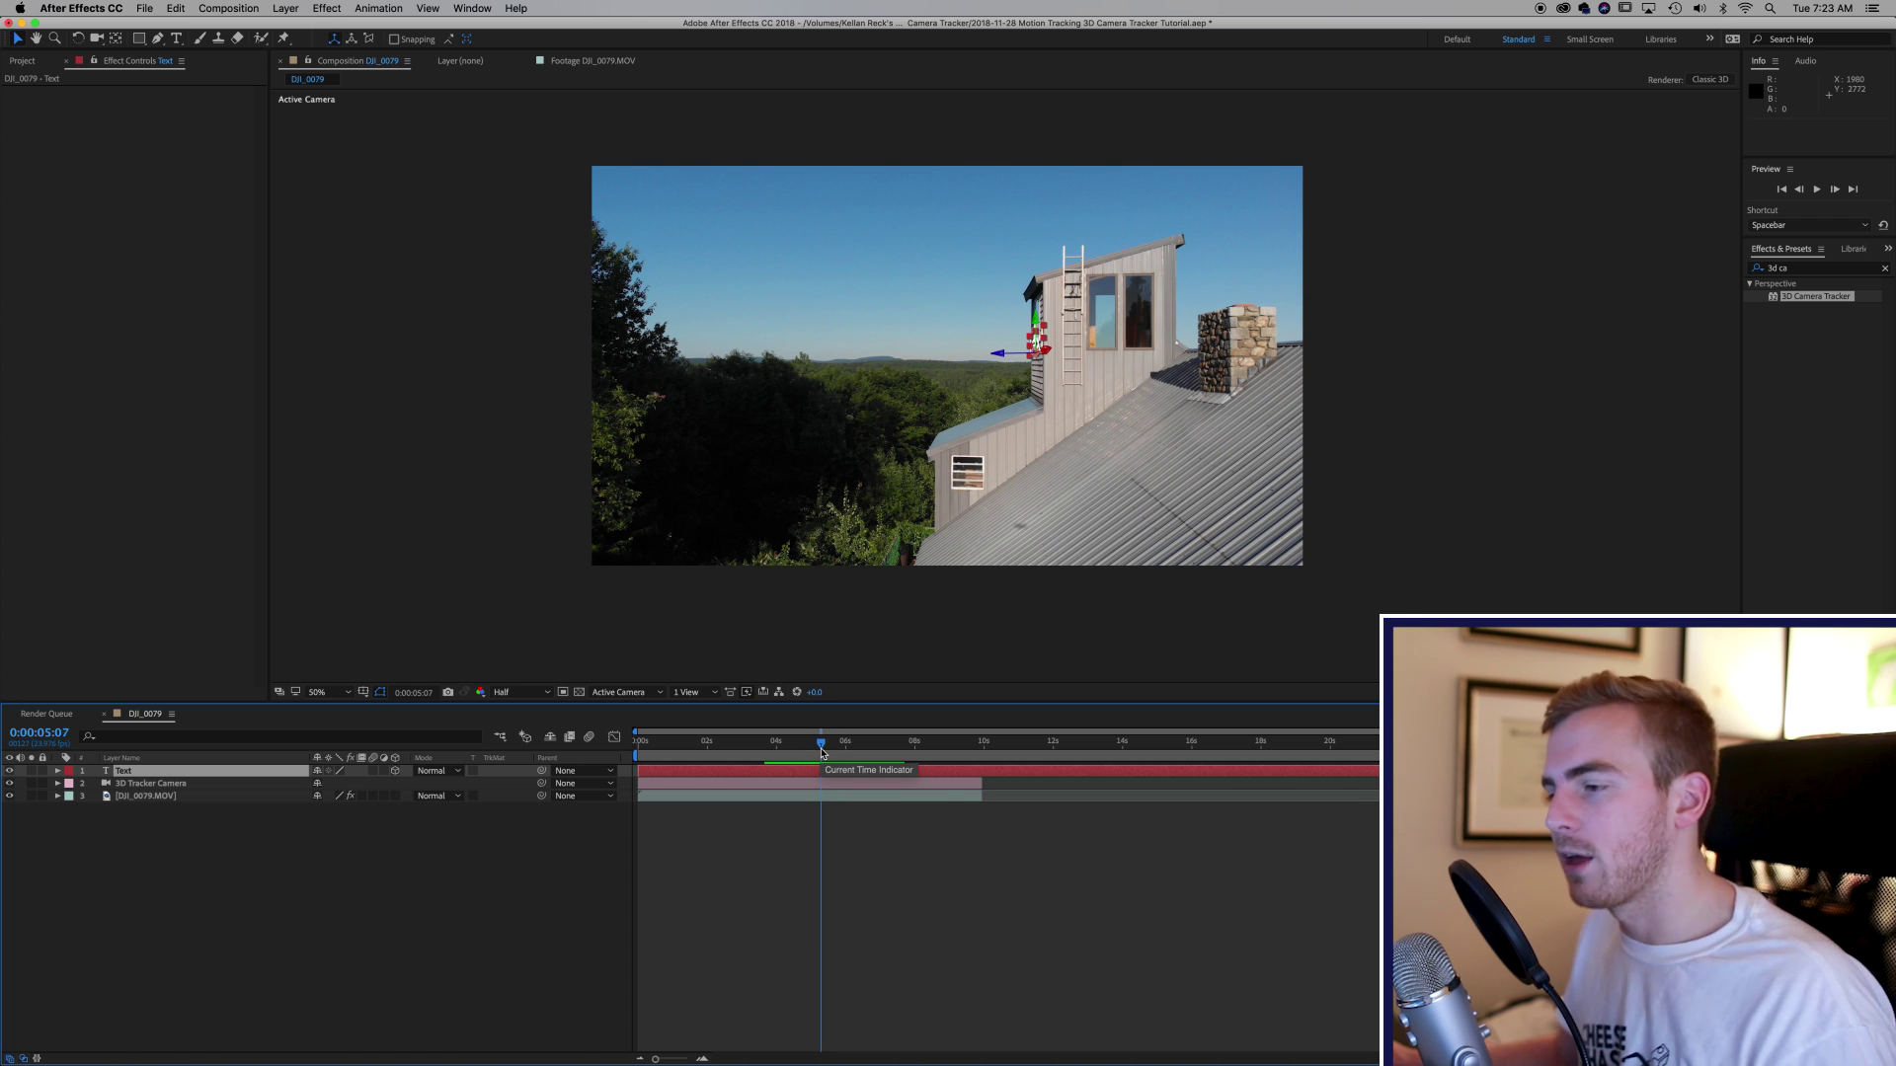
drag(822, 752, 813, 752)
click(301, 901)
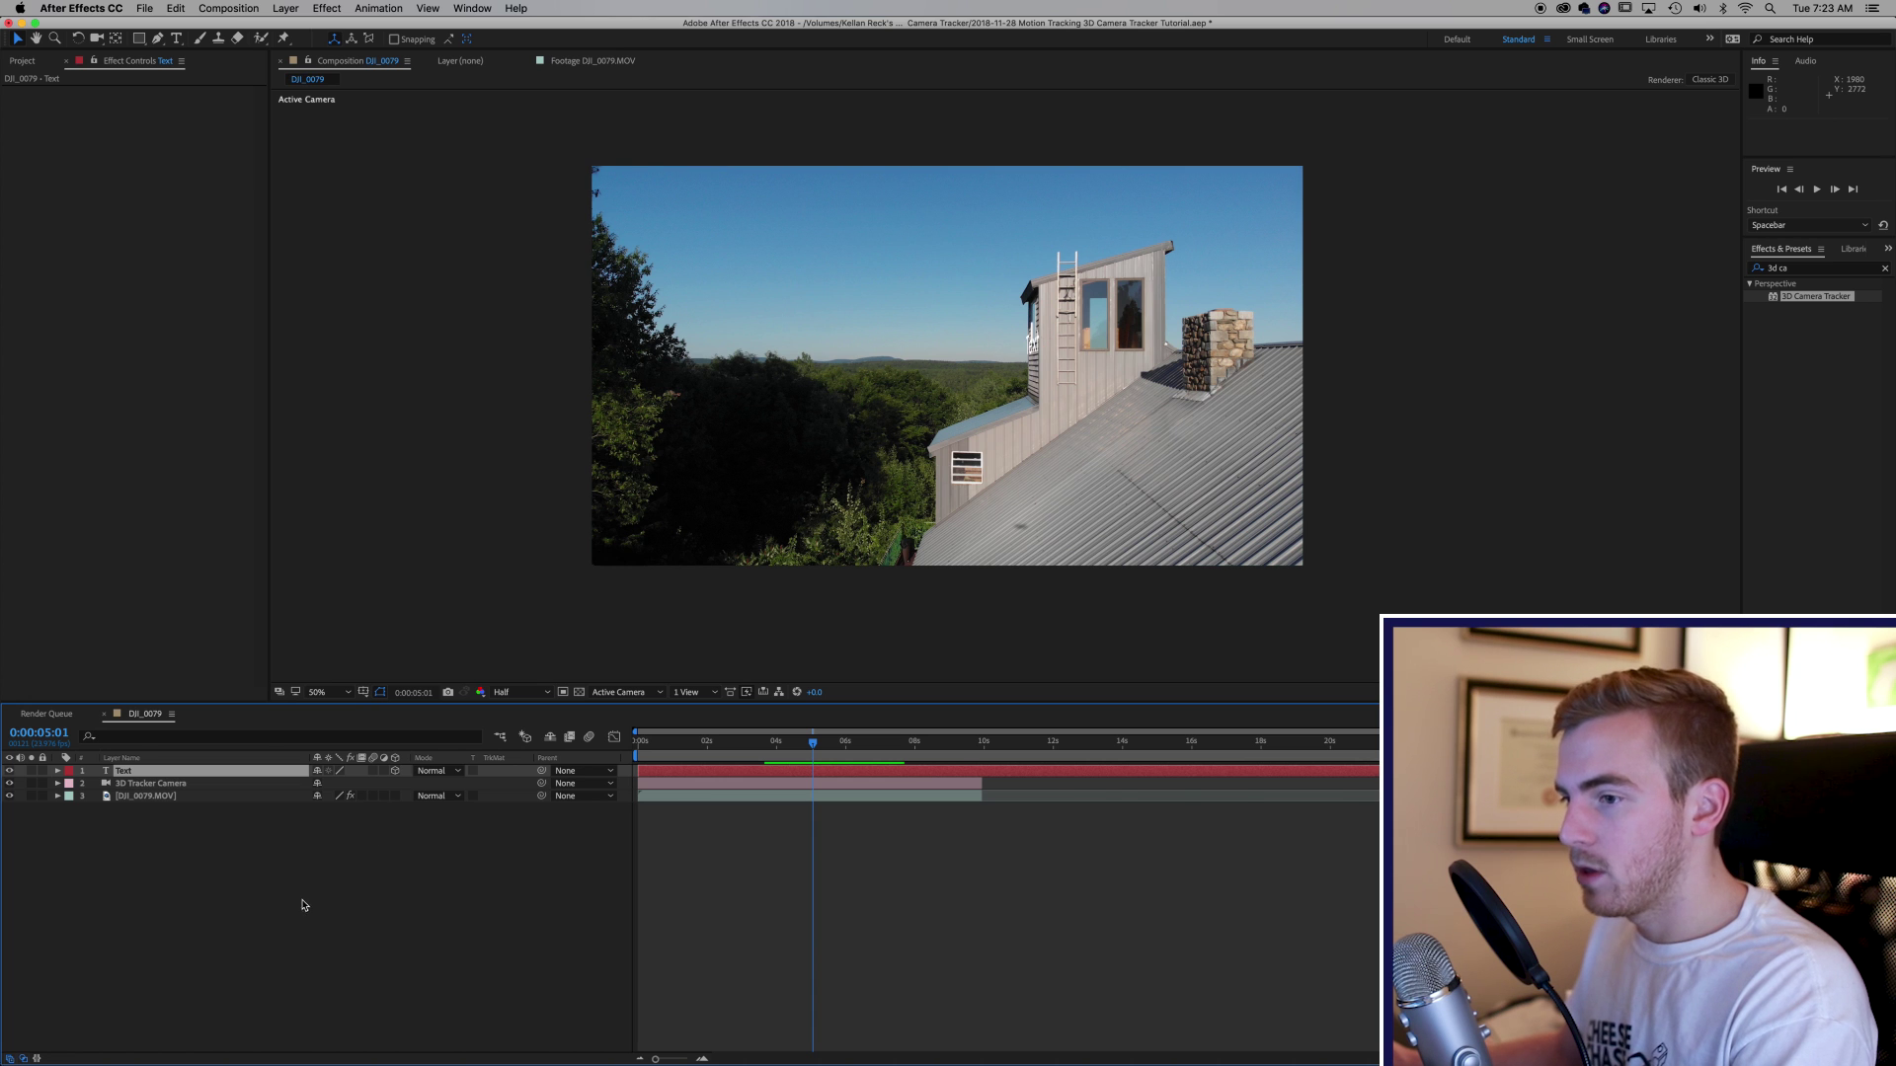
click(163, 771)
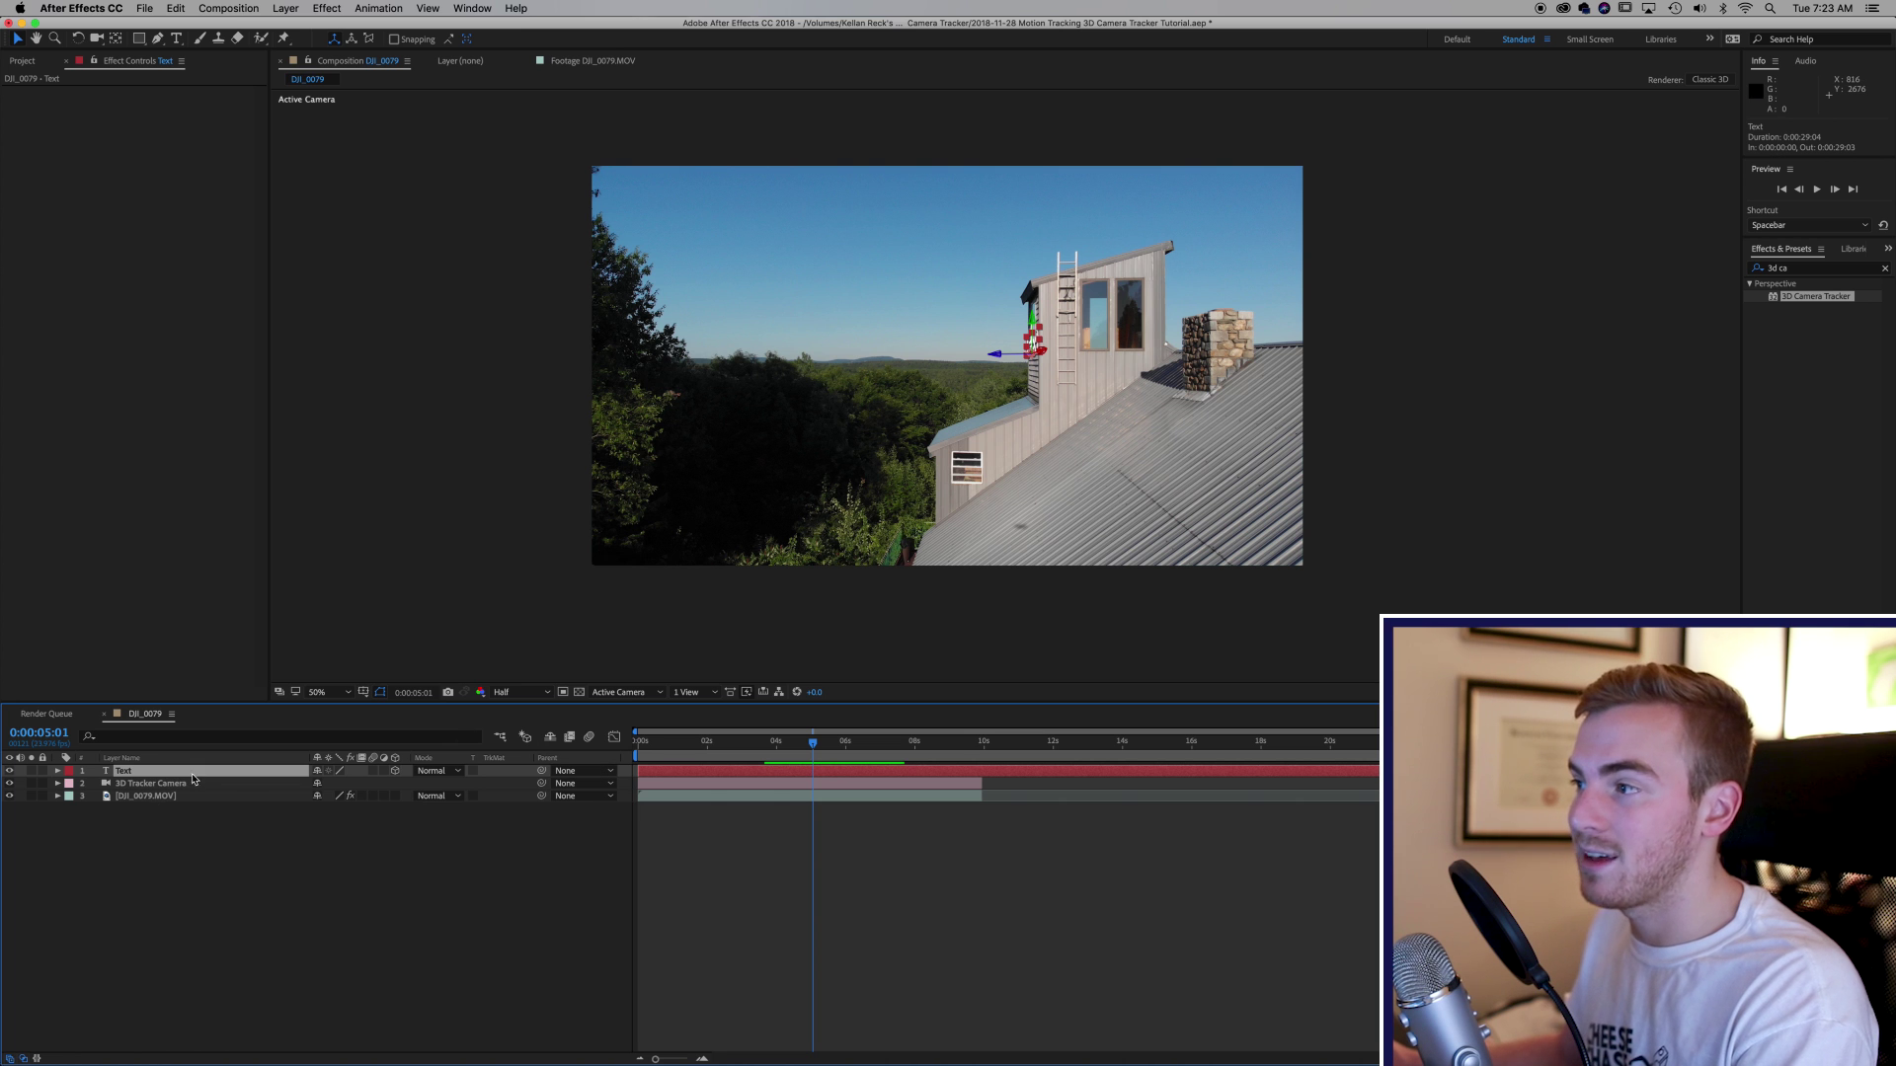
click(831, 742)
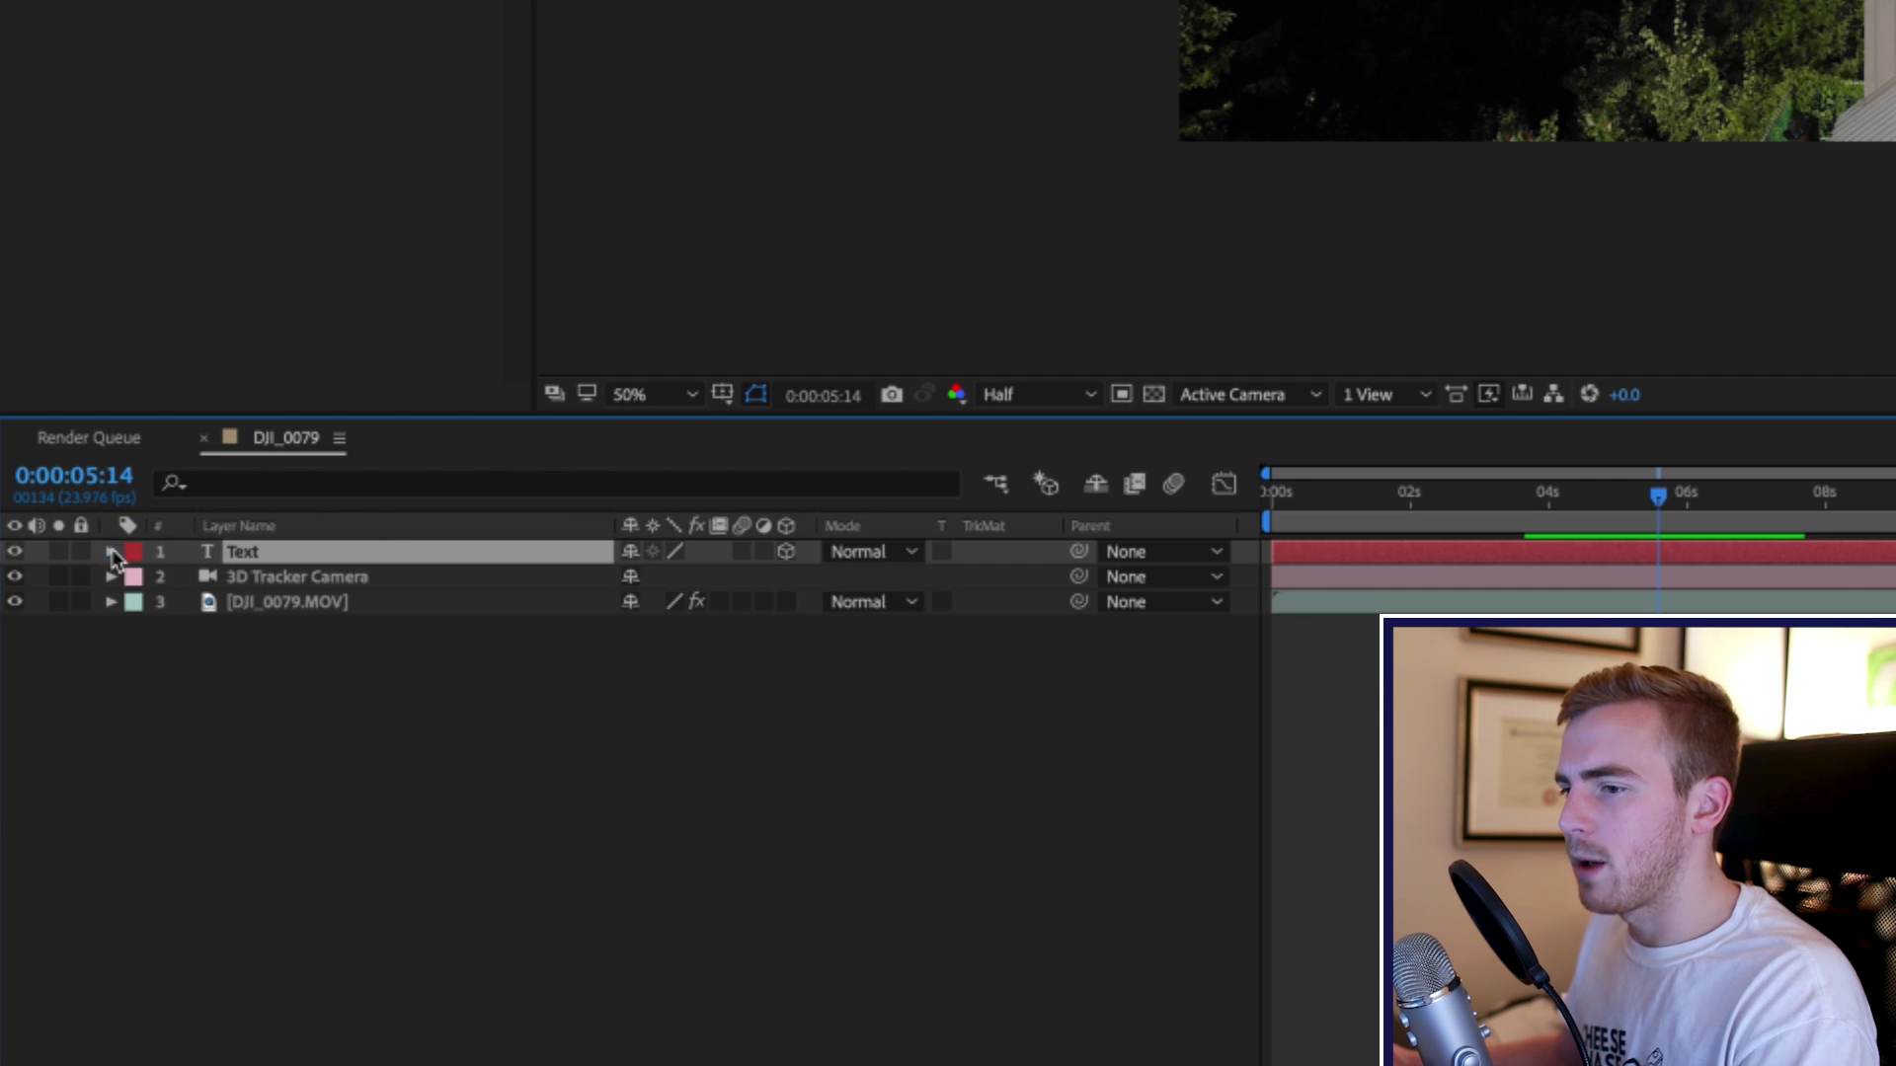
Reveal the Text layer's transform properties and adjust its X and Y Rotation to about -97°.
click(112, 553)
click(136, 602)
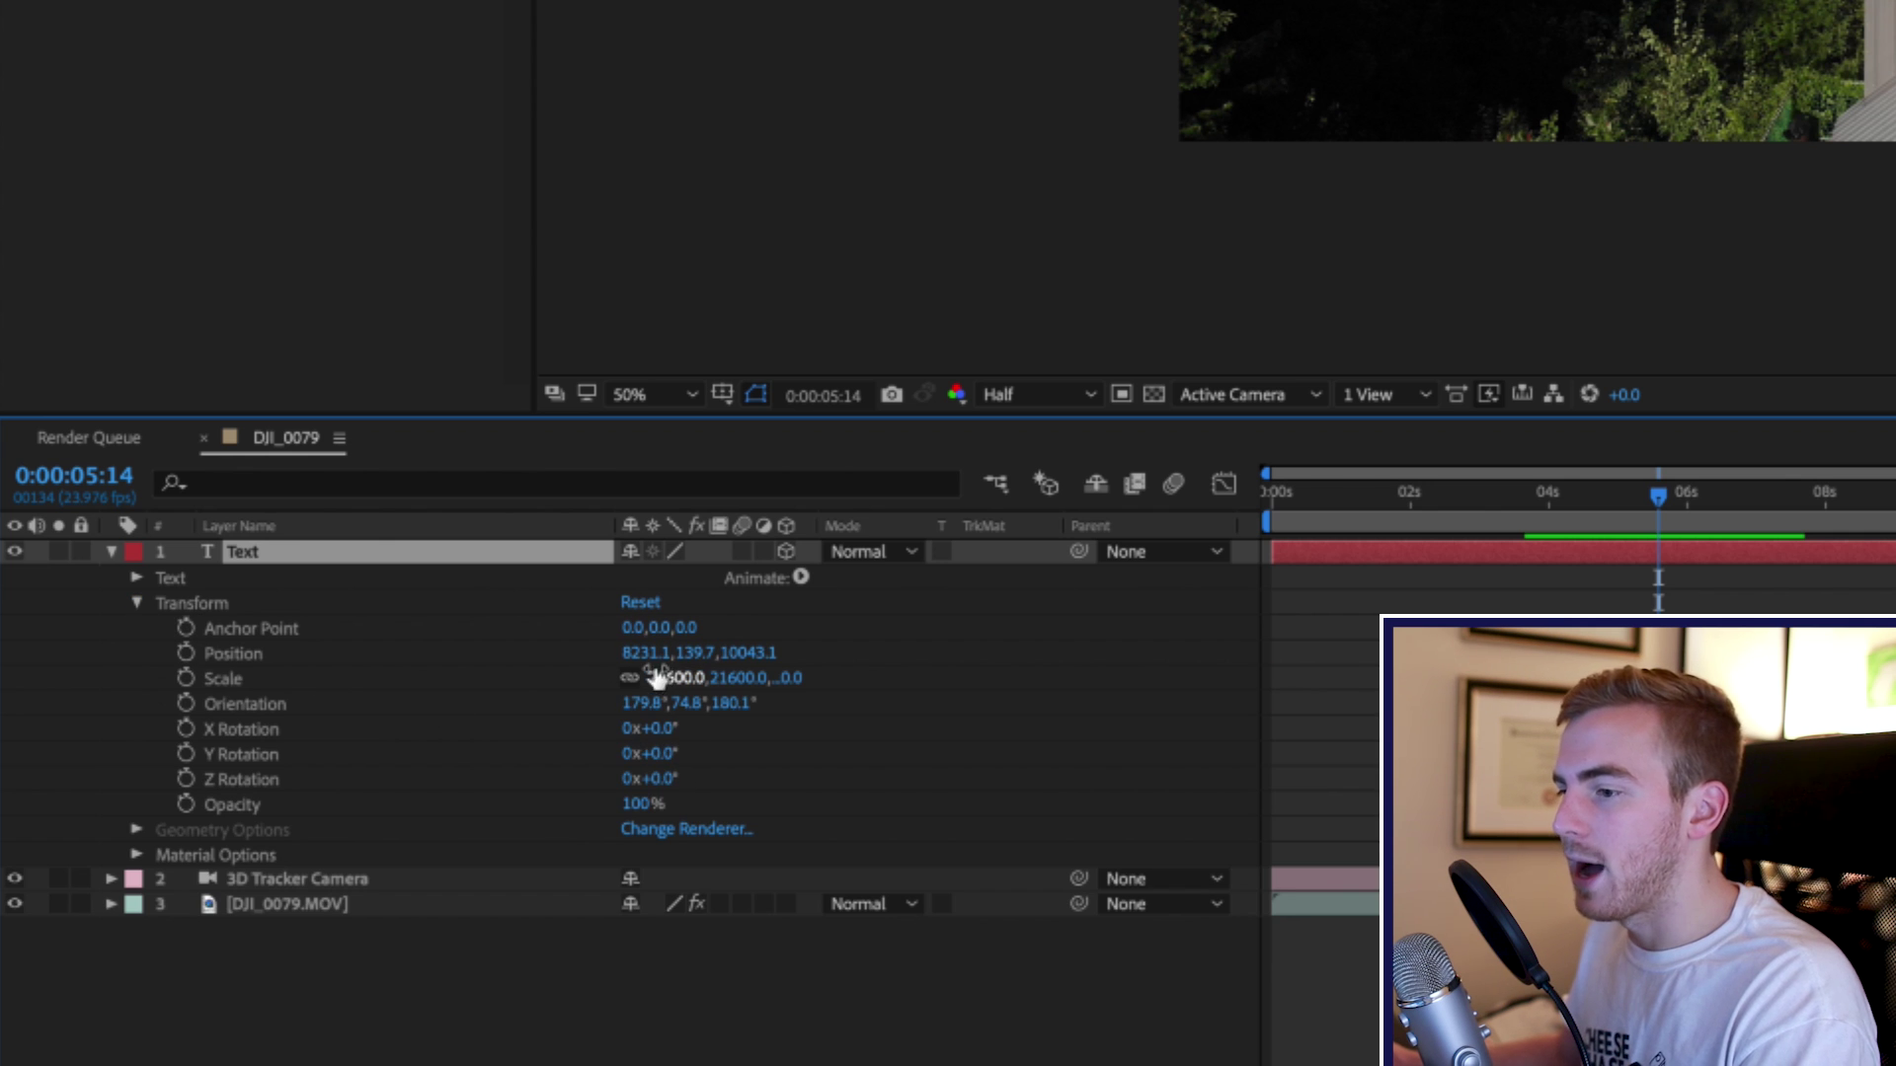
drag(656, 728, 701, 726)
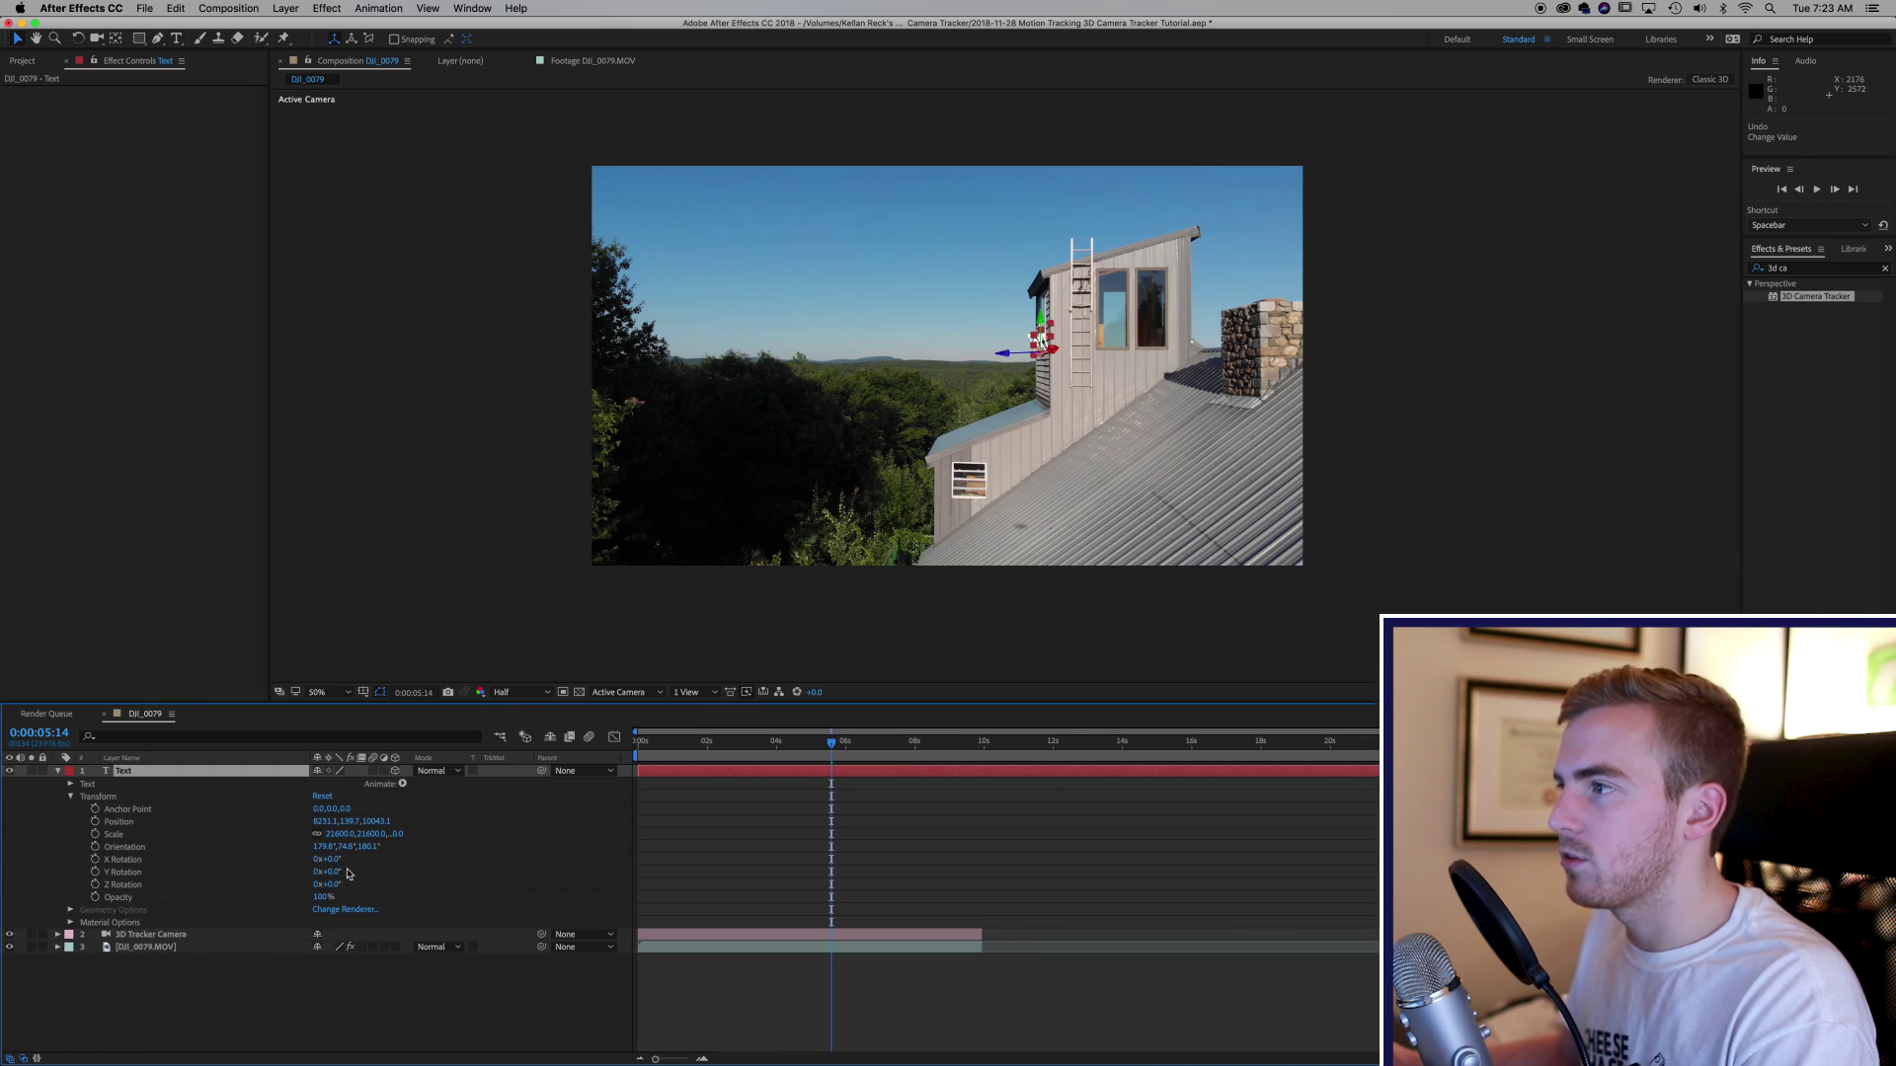
drag(484, 816, 491, 817)
drag(336, 872, 278, 885)
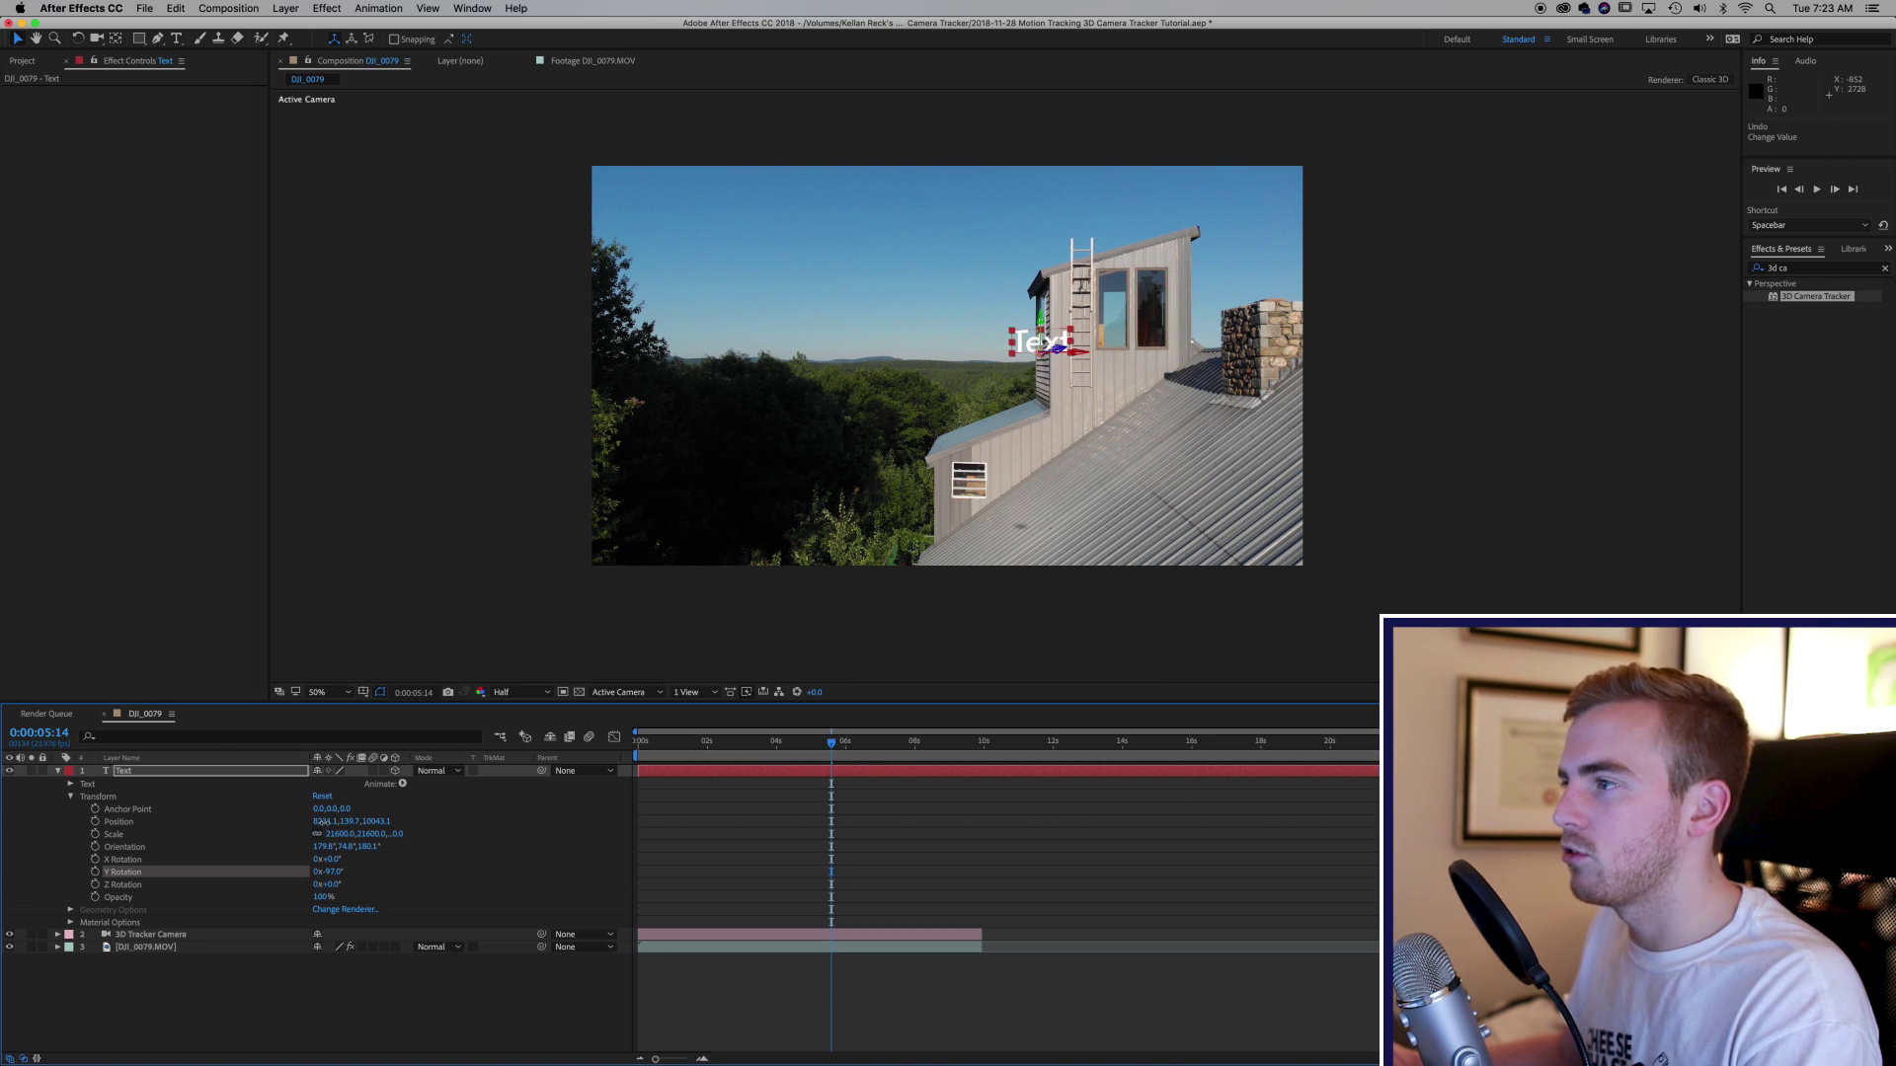
Slide the text layer left along X so it hovers beside the rooftop dormer.
drag(321, 822, 120, 837)
drag(320, 827, 3, 783)
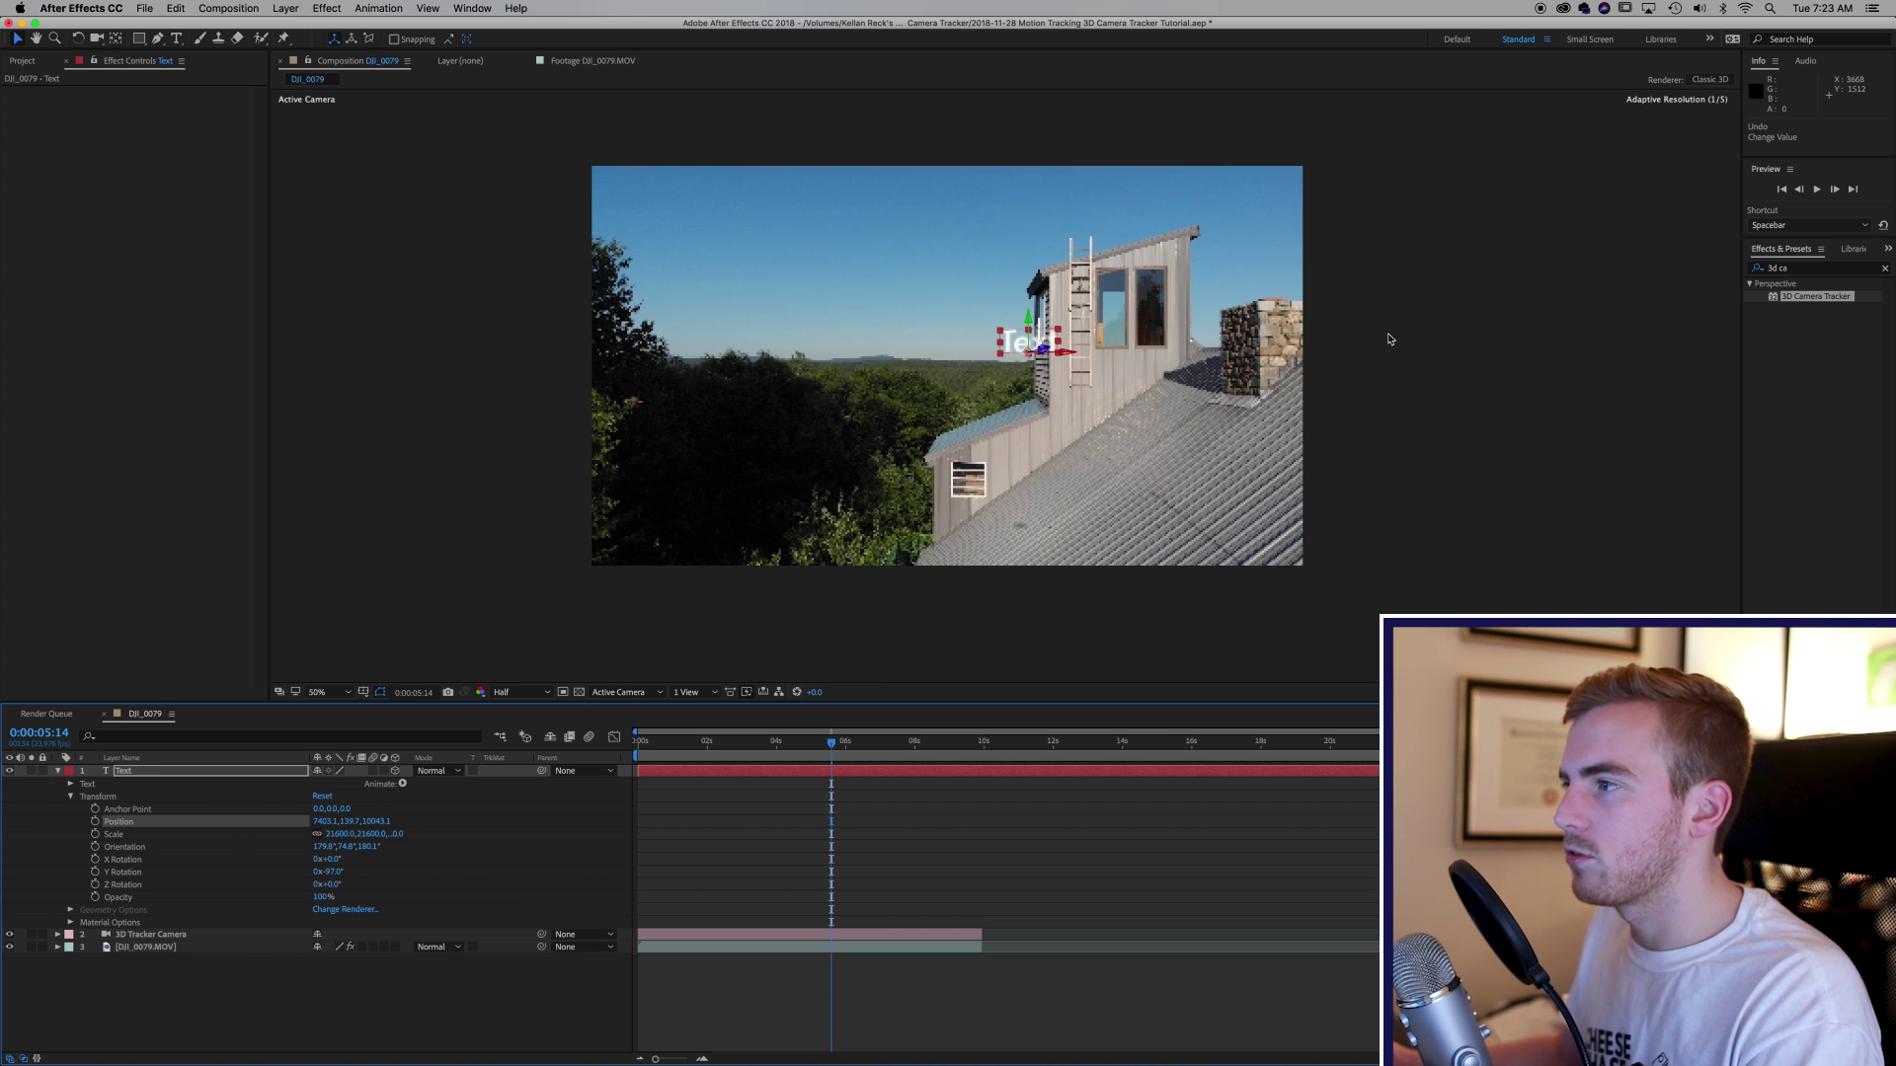
drag(1066, 352, 996, 354)
key(super+t)
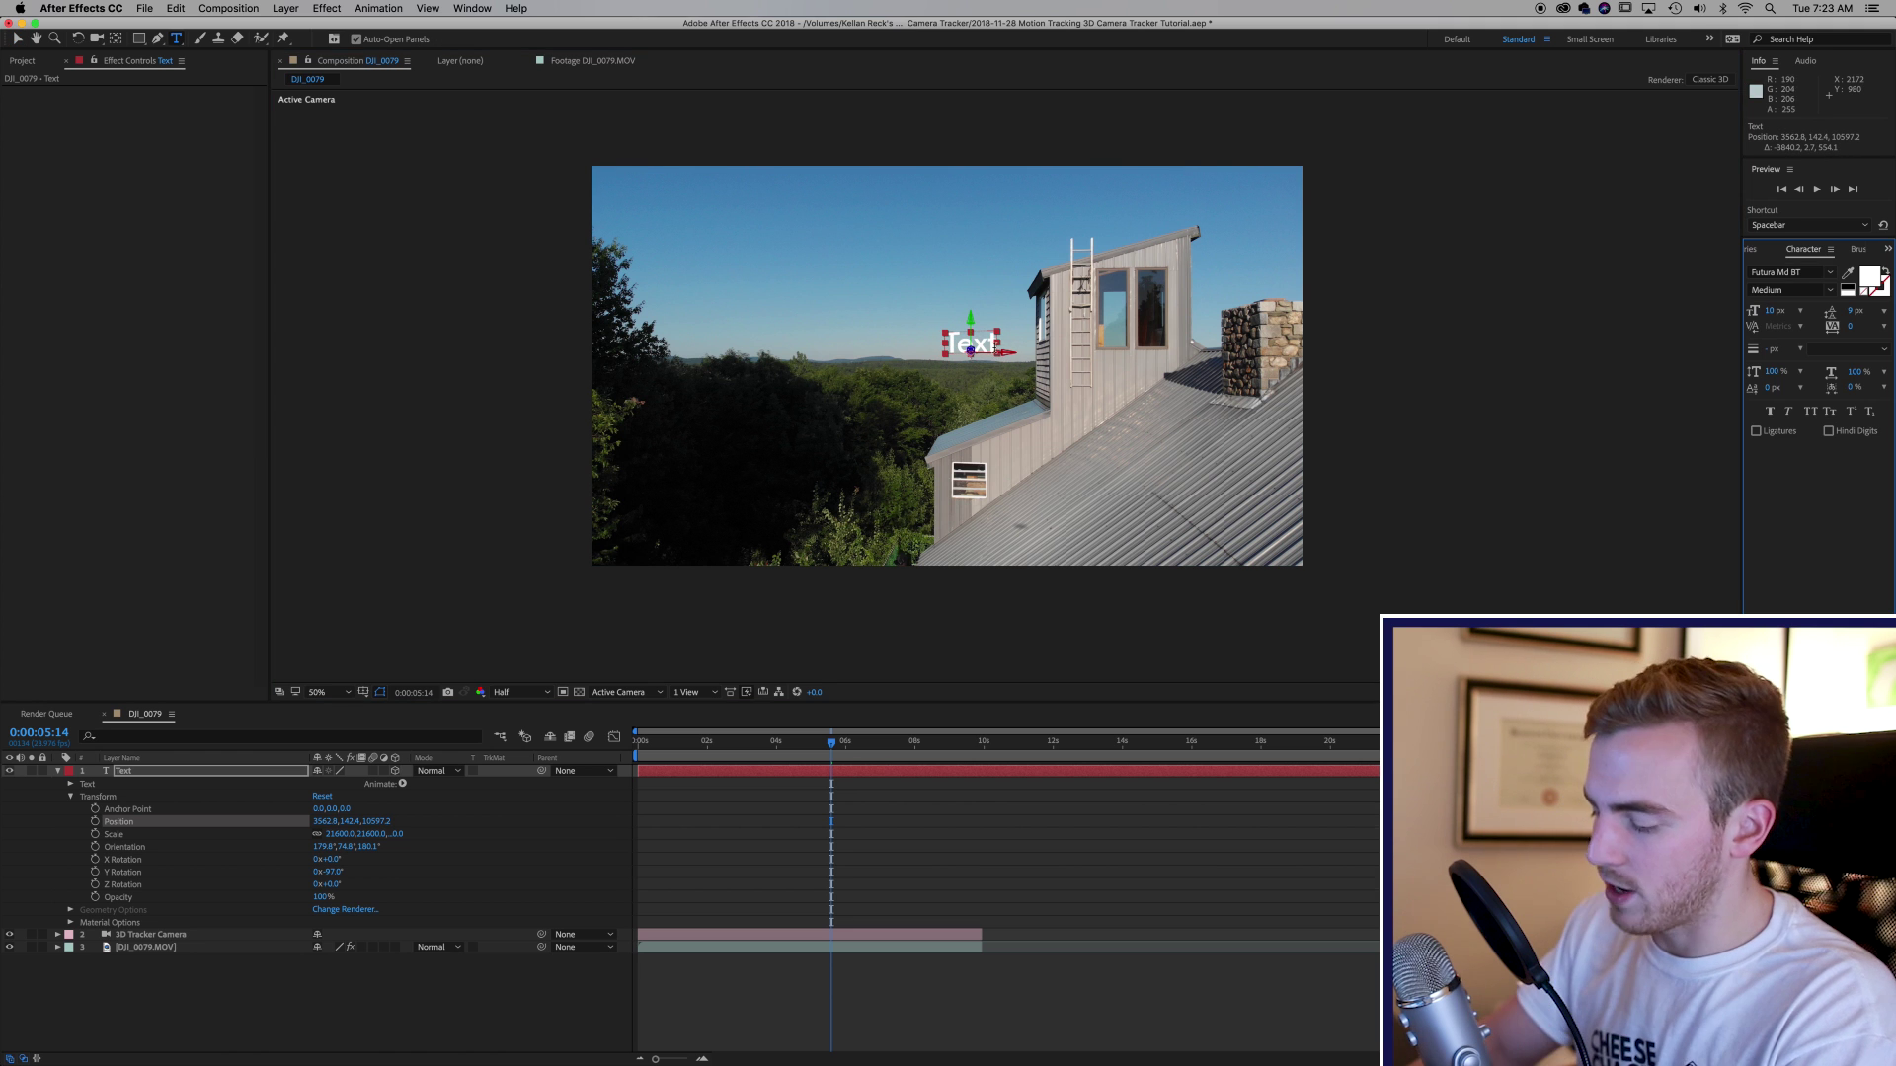
Replace the placeholder text with 'MOTION' and 'TRACK' on two lines.
double_click(998, 348)
text(MOTION)
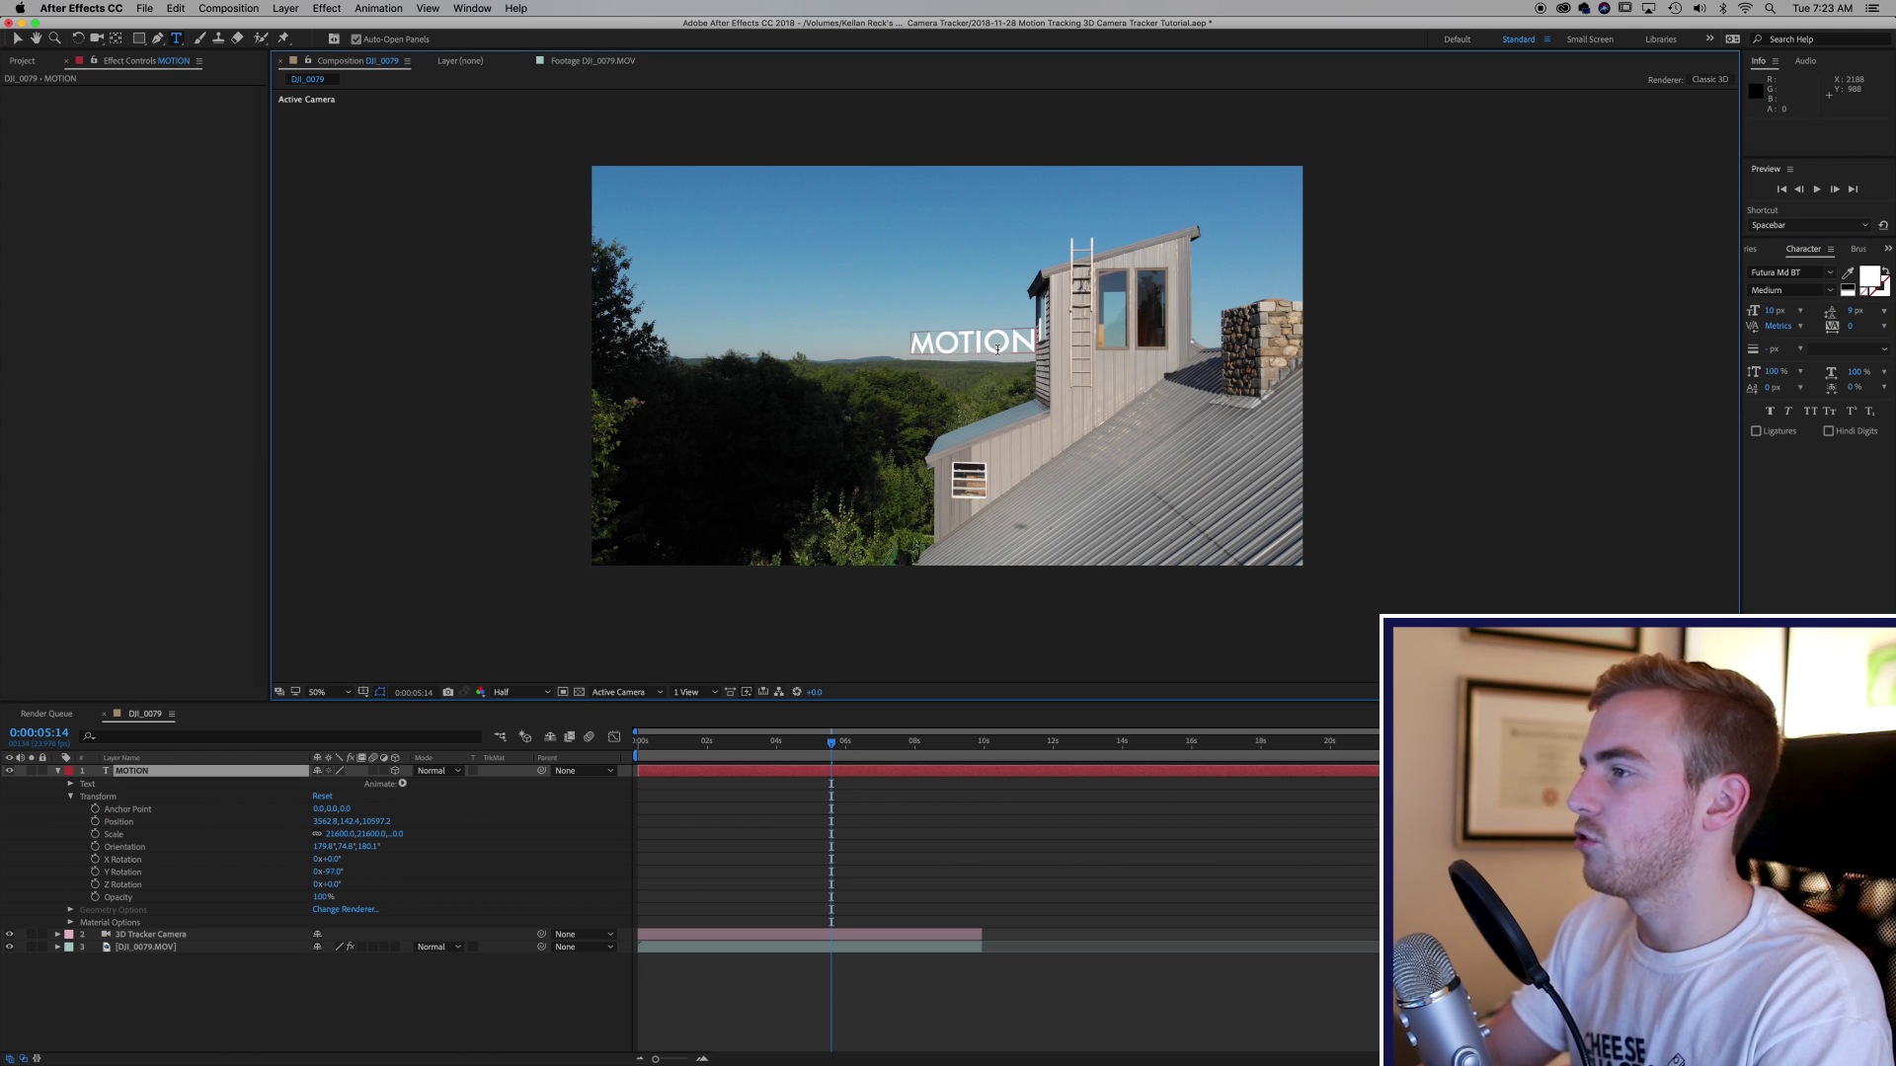
key(Return)
text(TRACK)
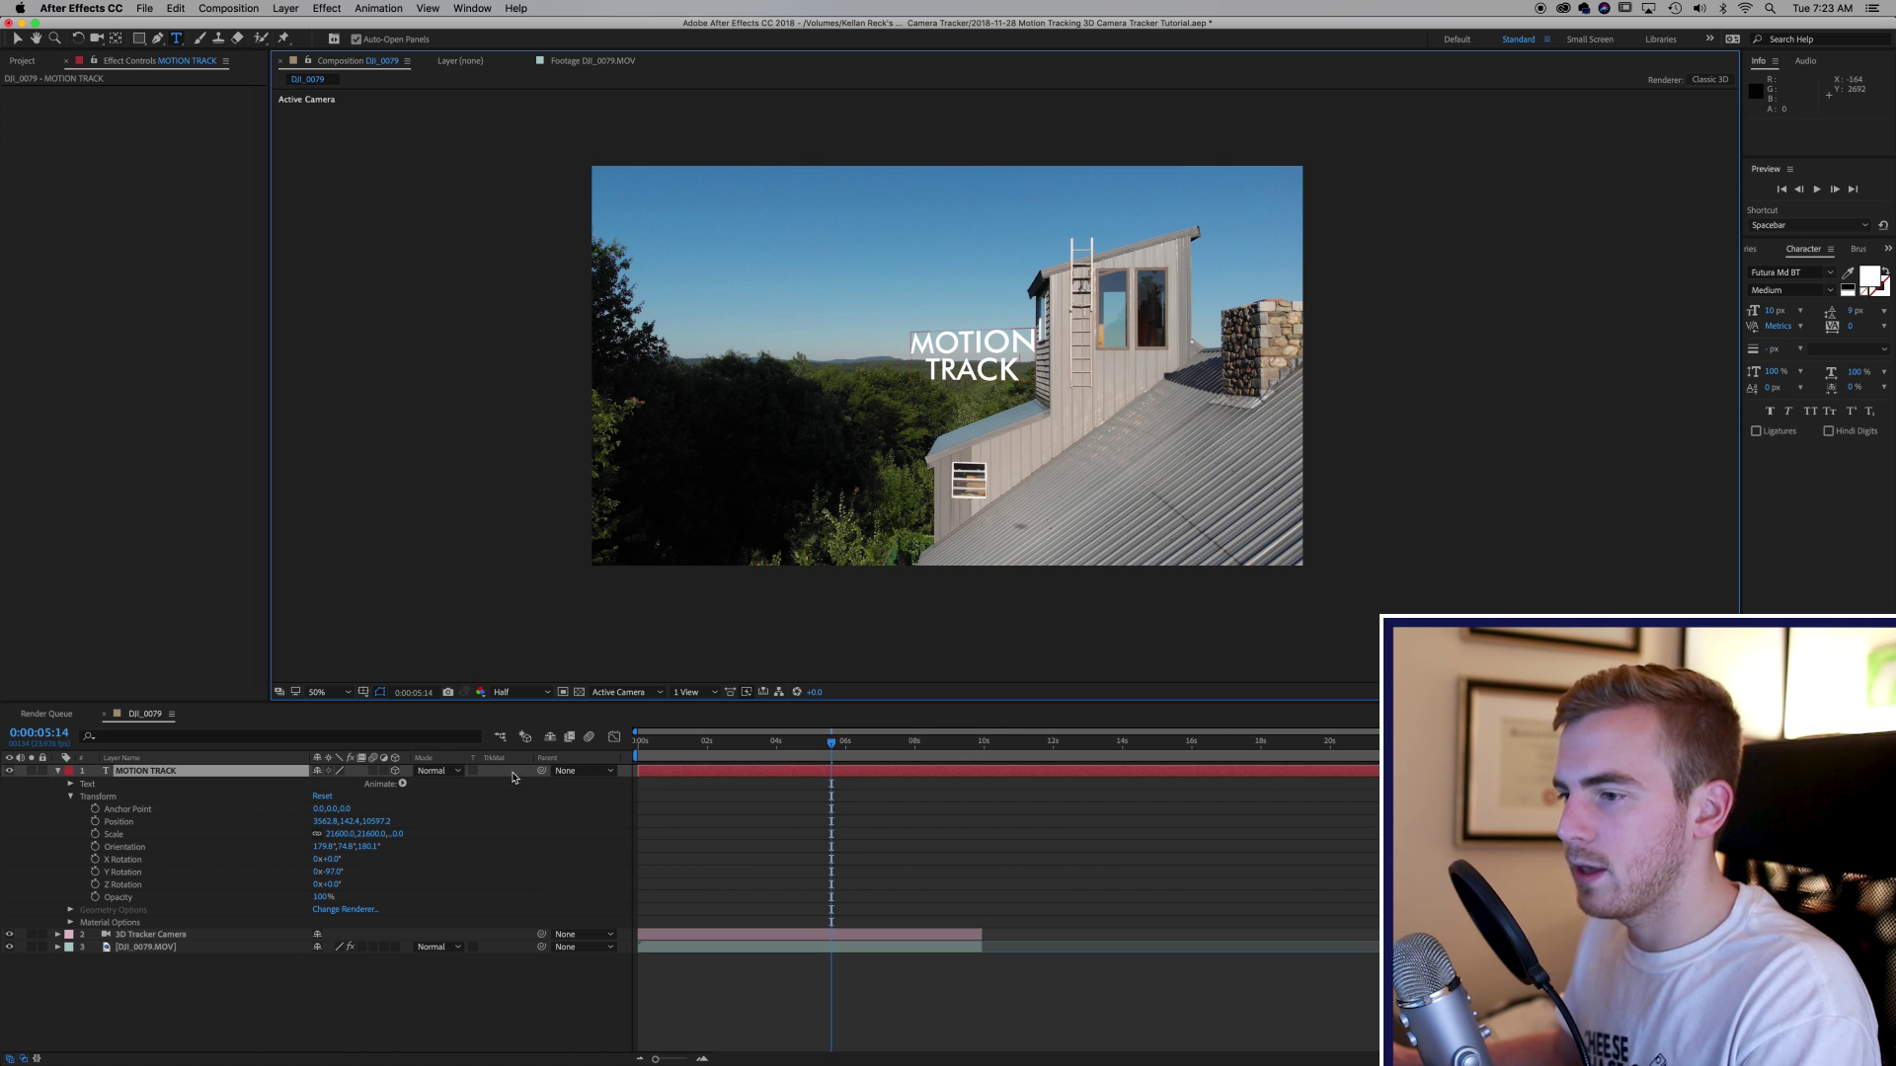
Nudge the MOTION TRACK text left and fine-tune its Y Rotation.
drag(325, 826, 3, 820)
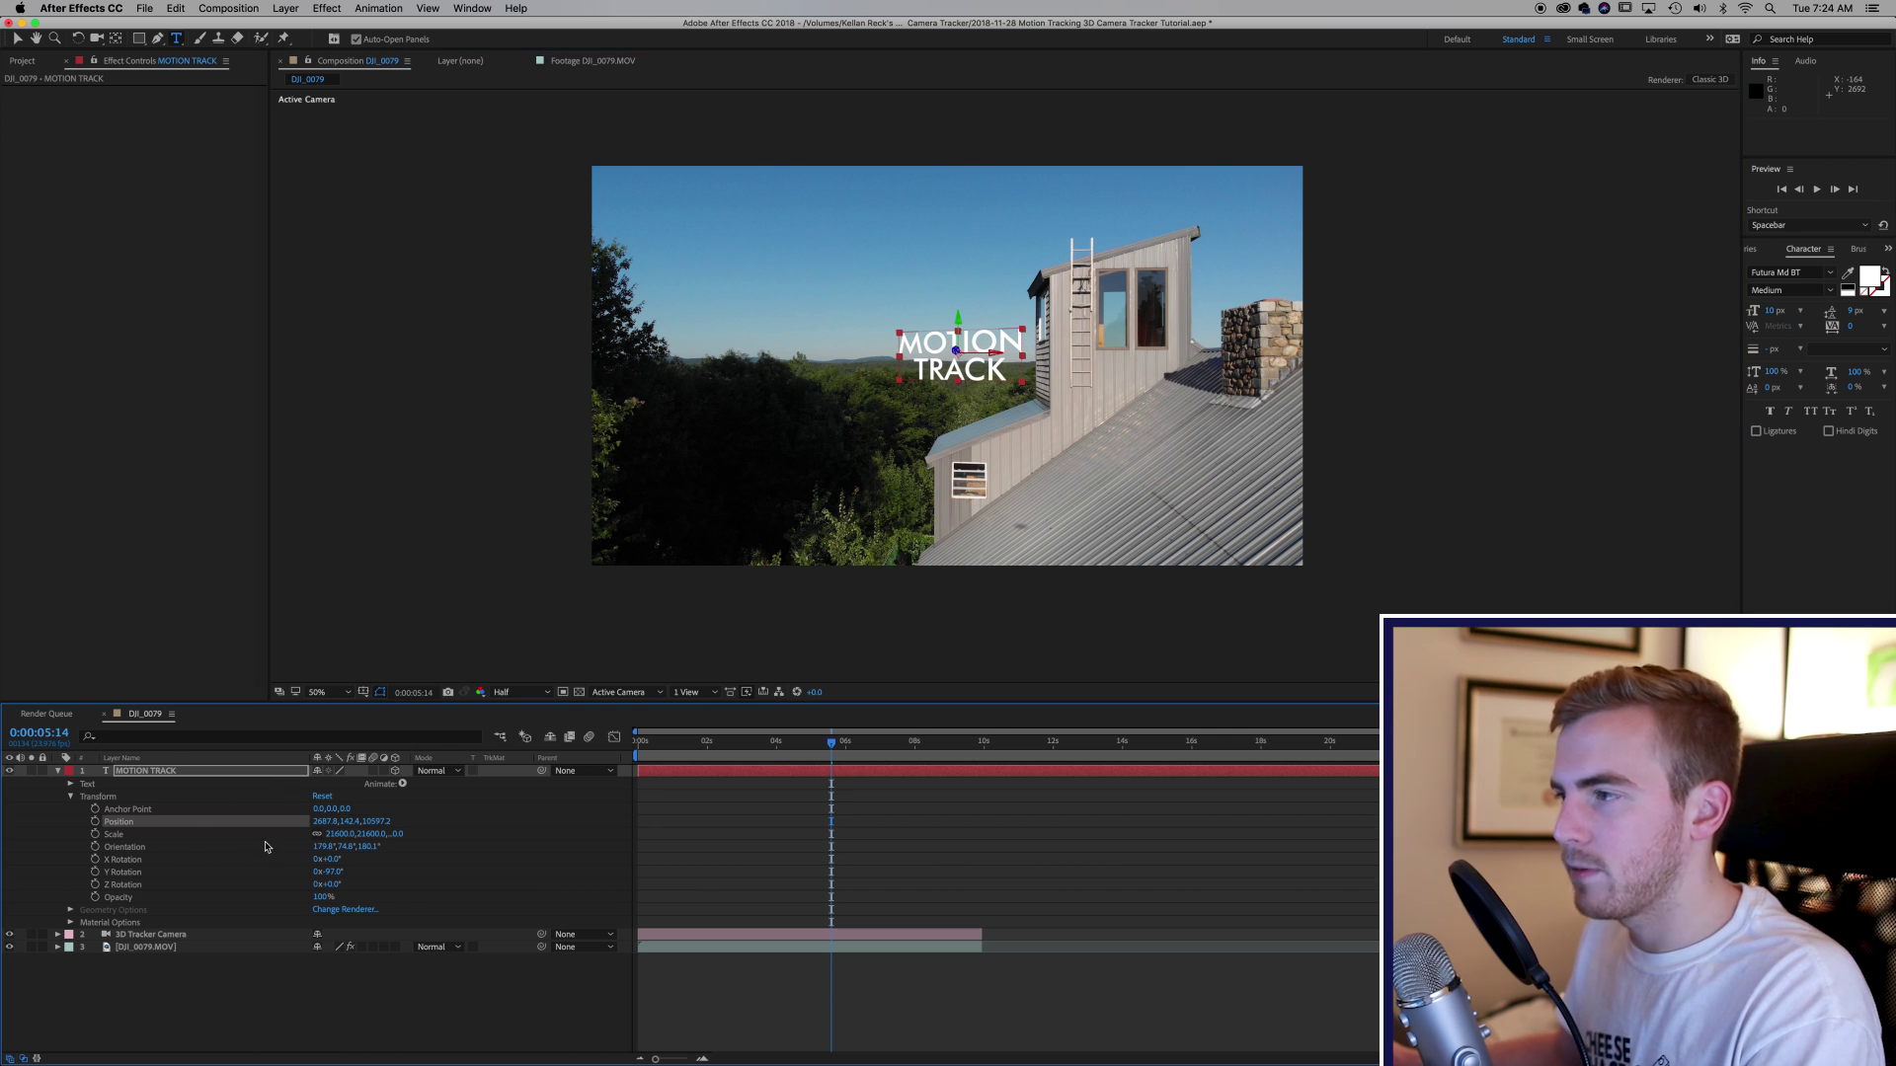
drag(334, 871, 333, 871)
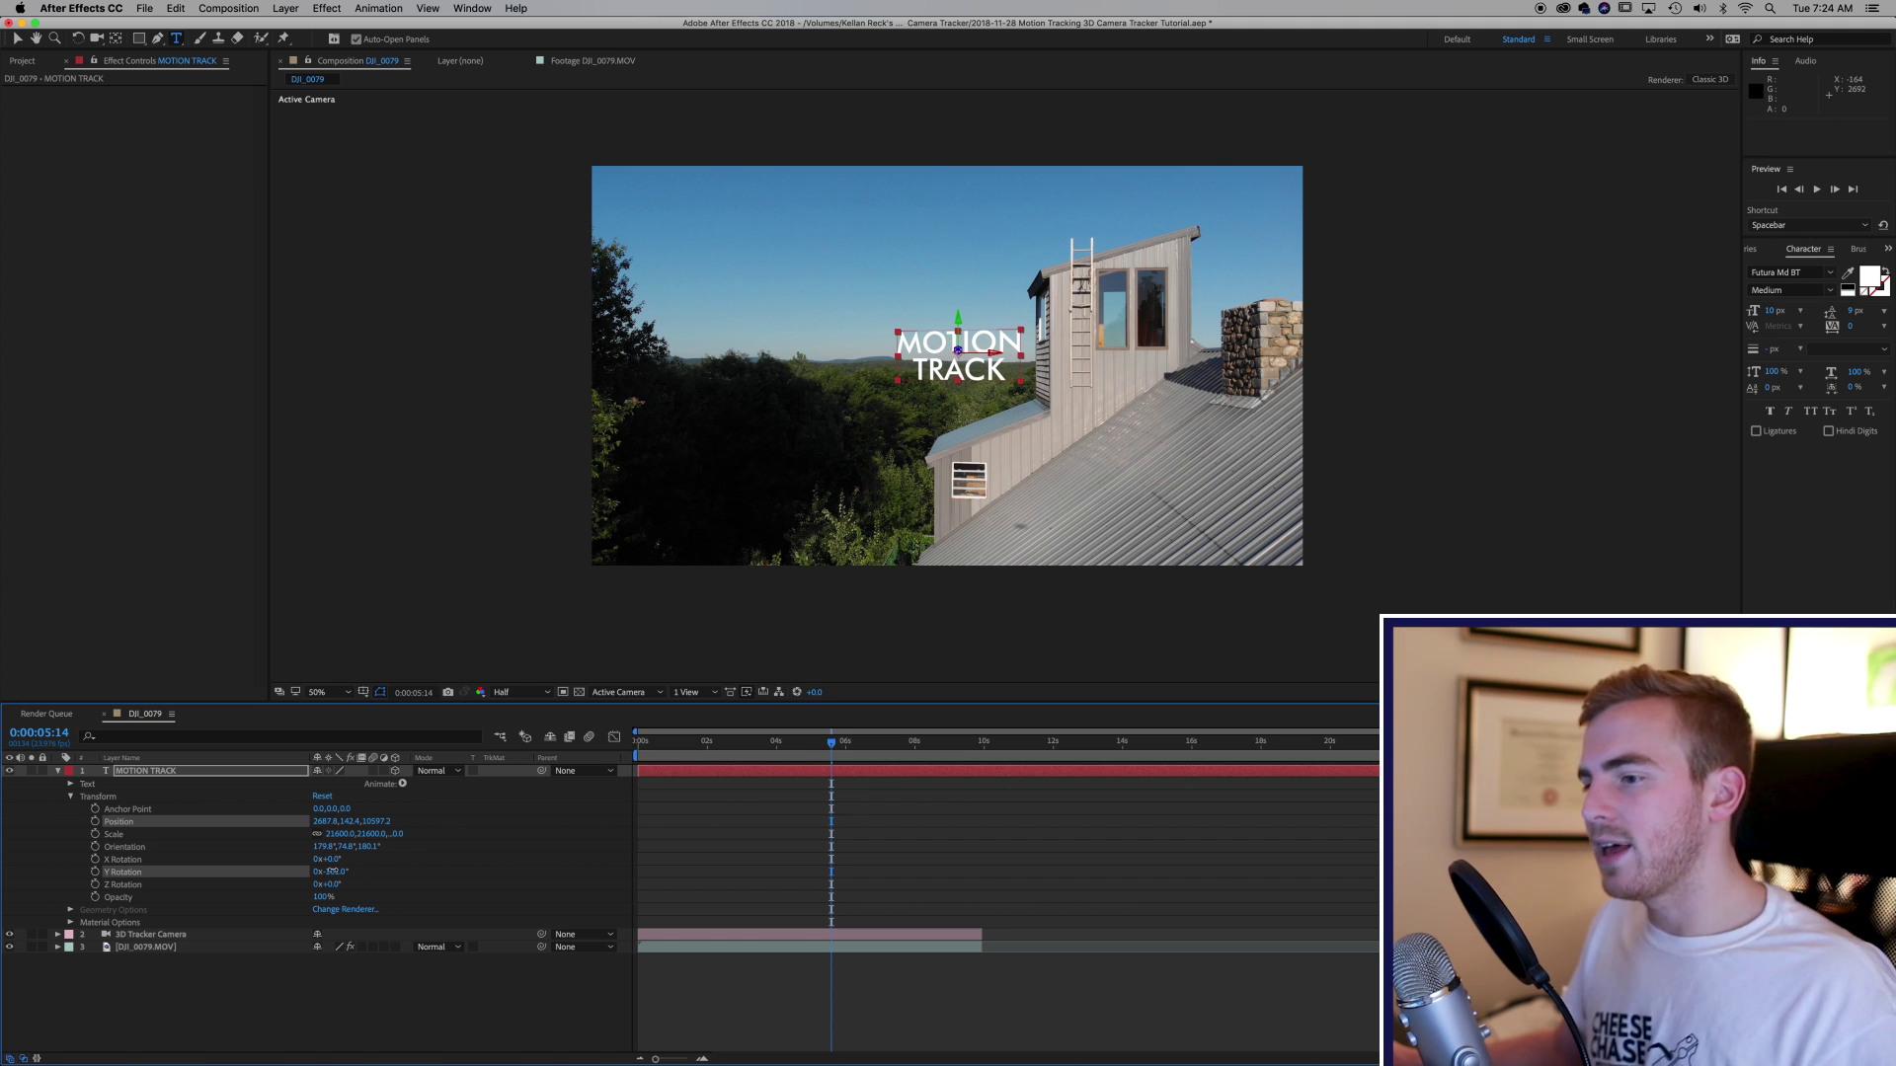
click(333, 871)
drag(337, 872, 333, 872)
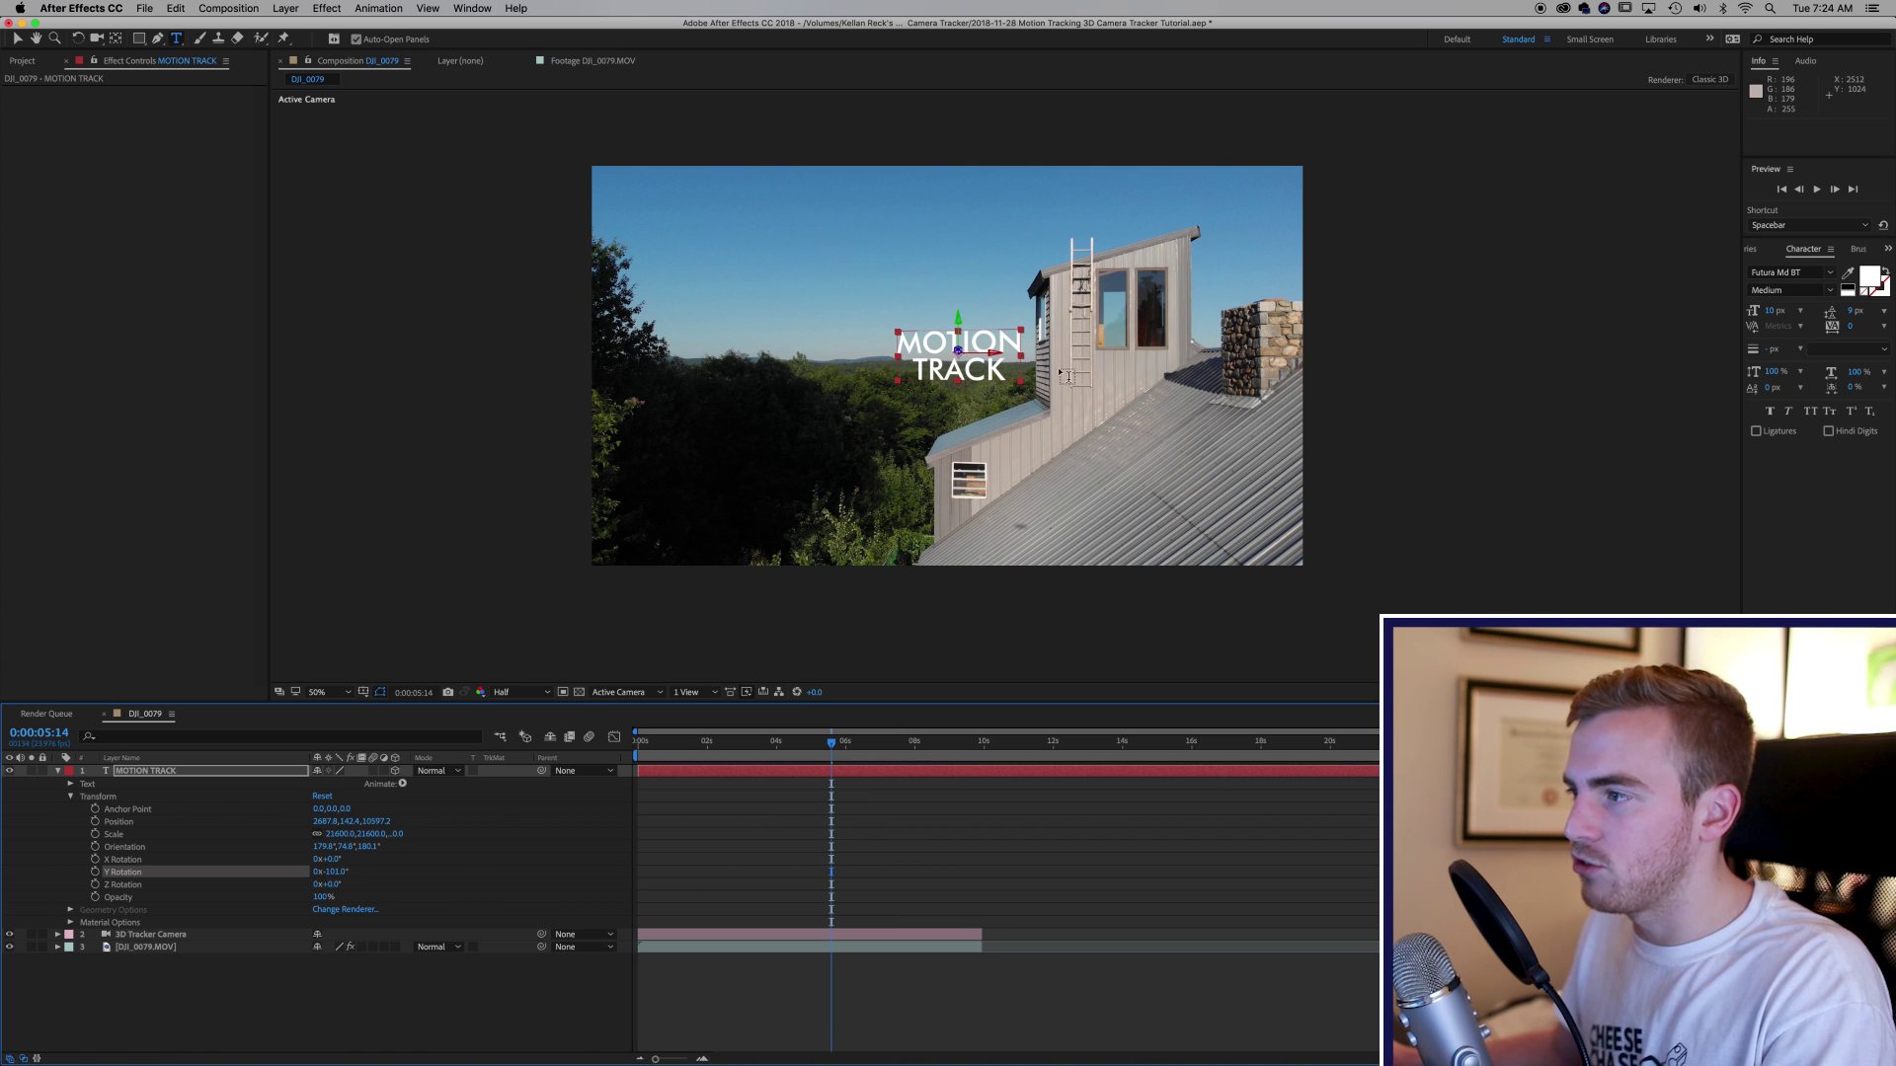
key(v)
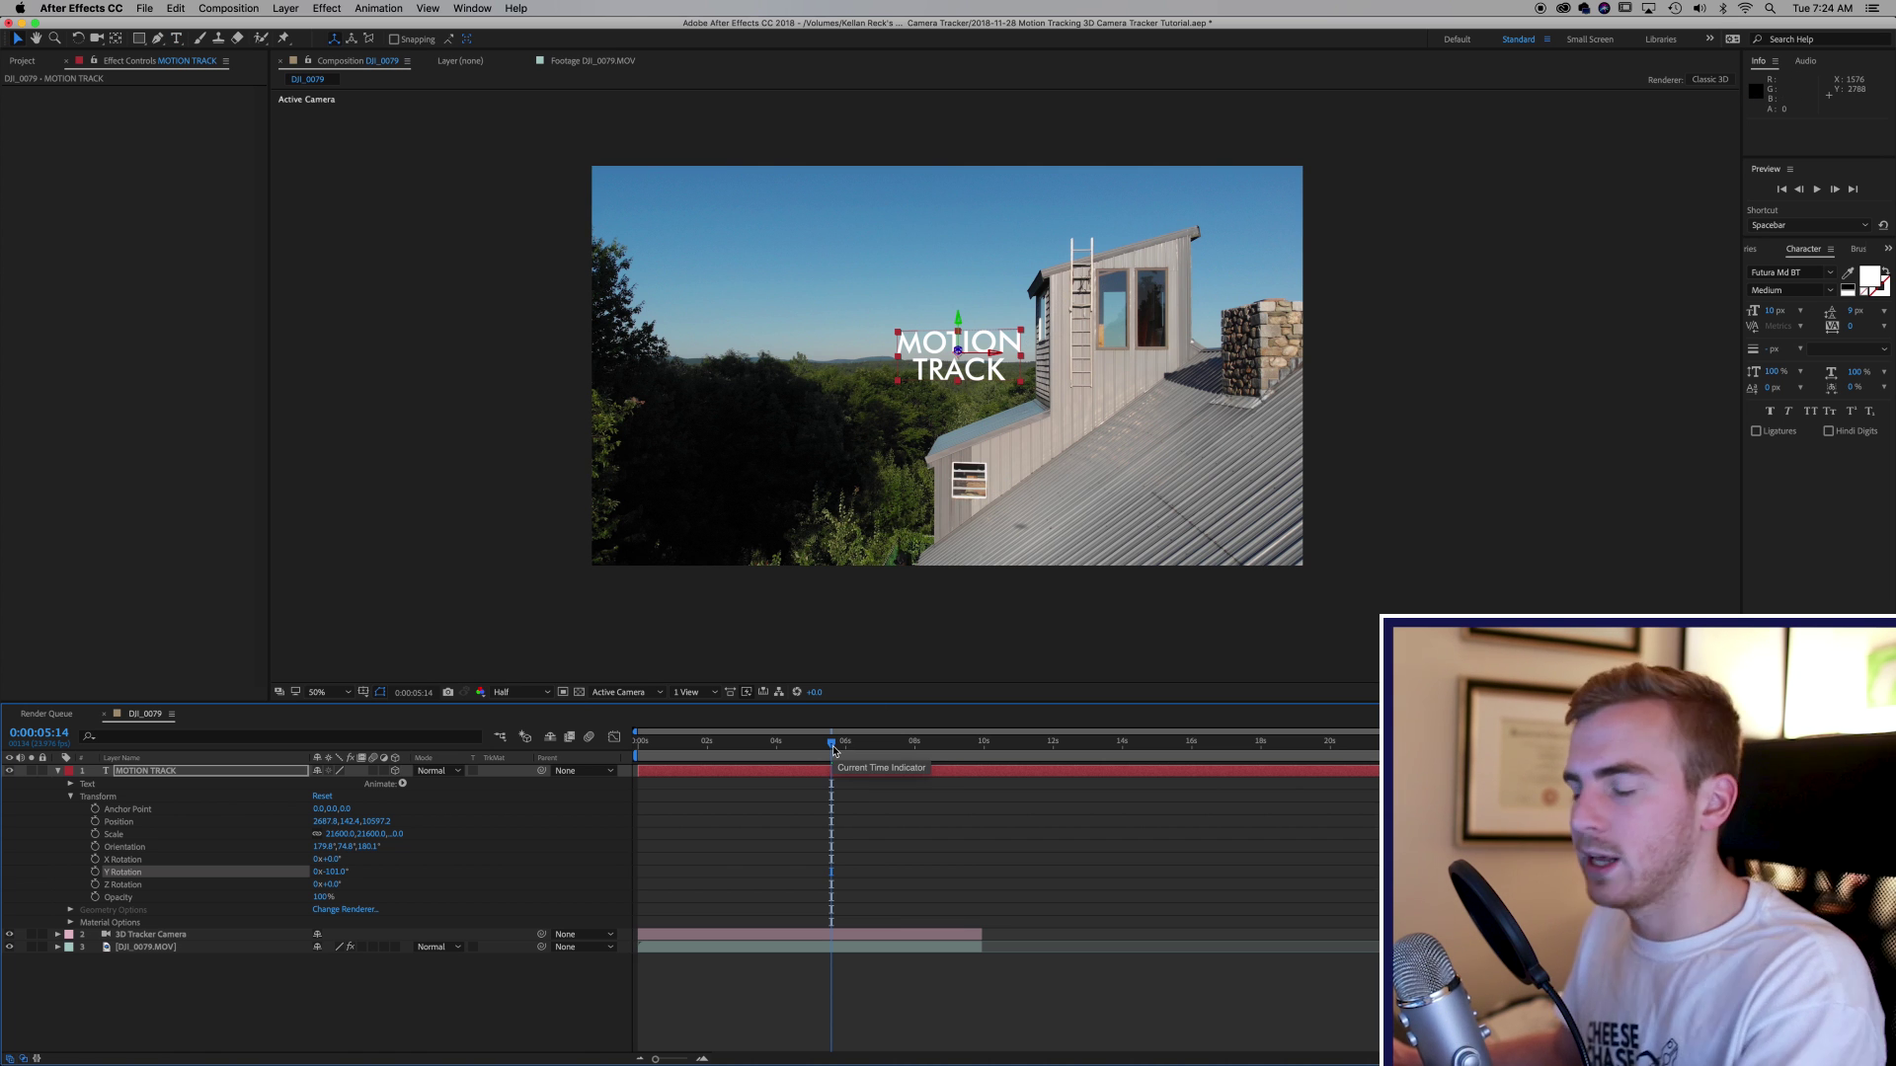
Return to an earlier frame and RAM-preview the camera move past the text.
mouse_move(832, 751)
mouse_down()
mouse_move(713, 753)
mouse_move(800, 754)
mouse_up()
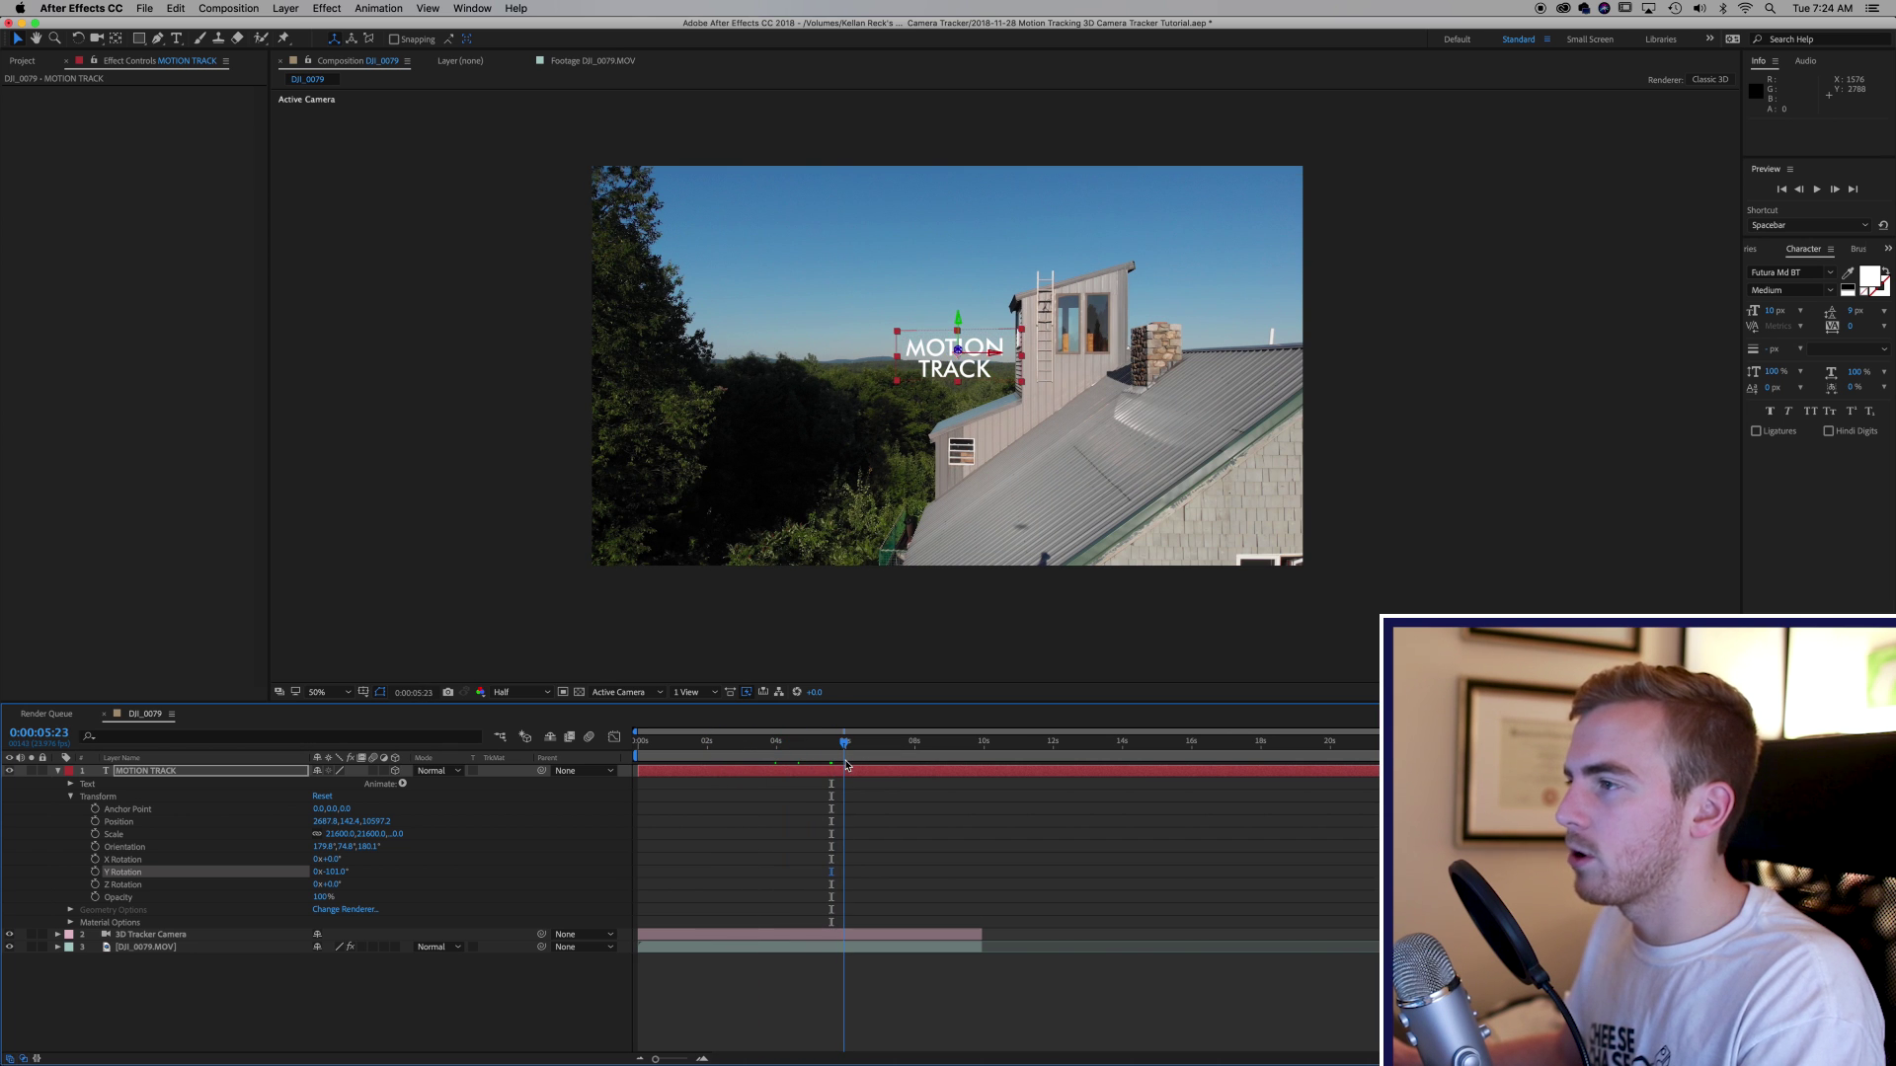
key(space)
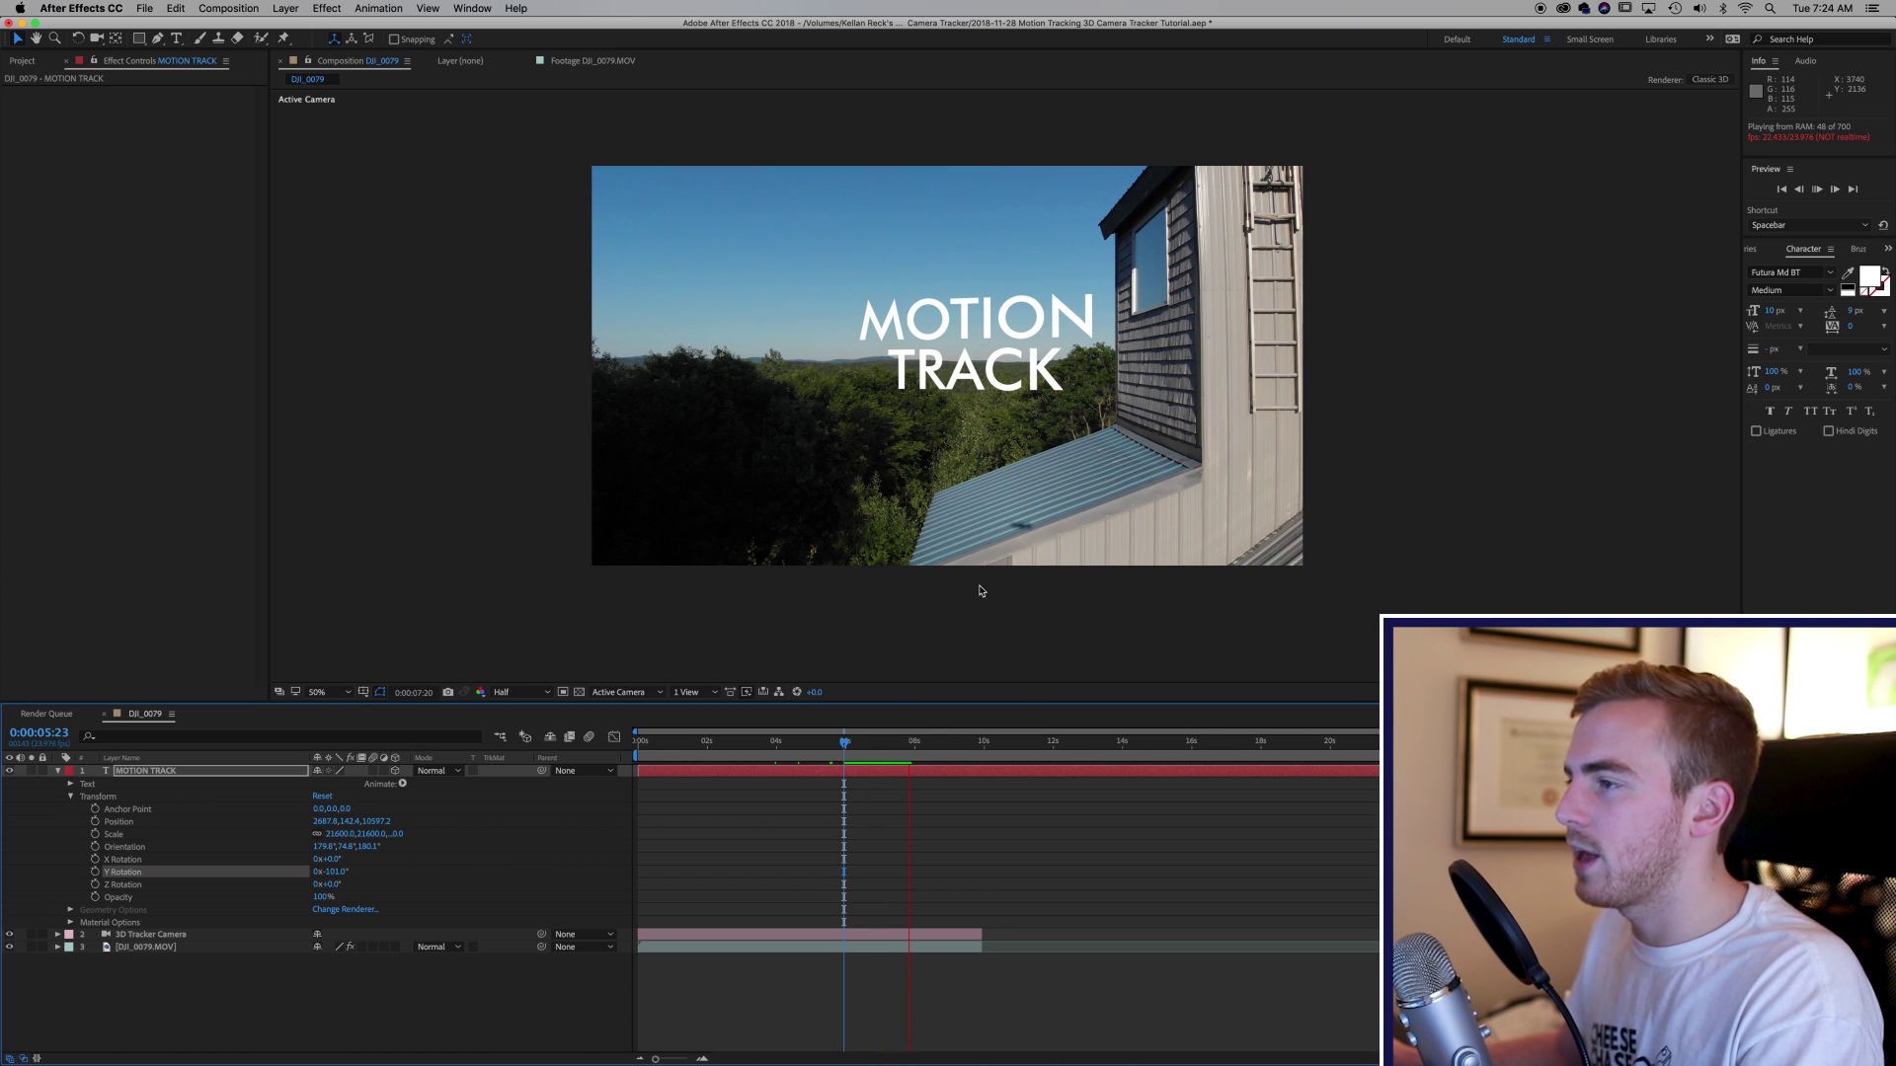
key(space)
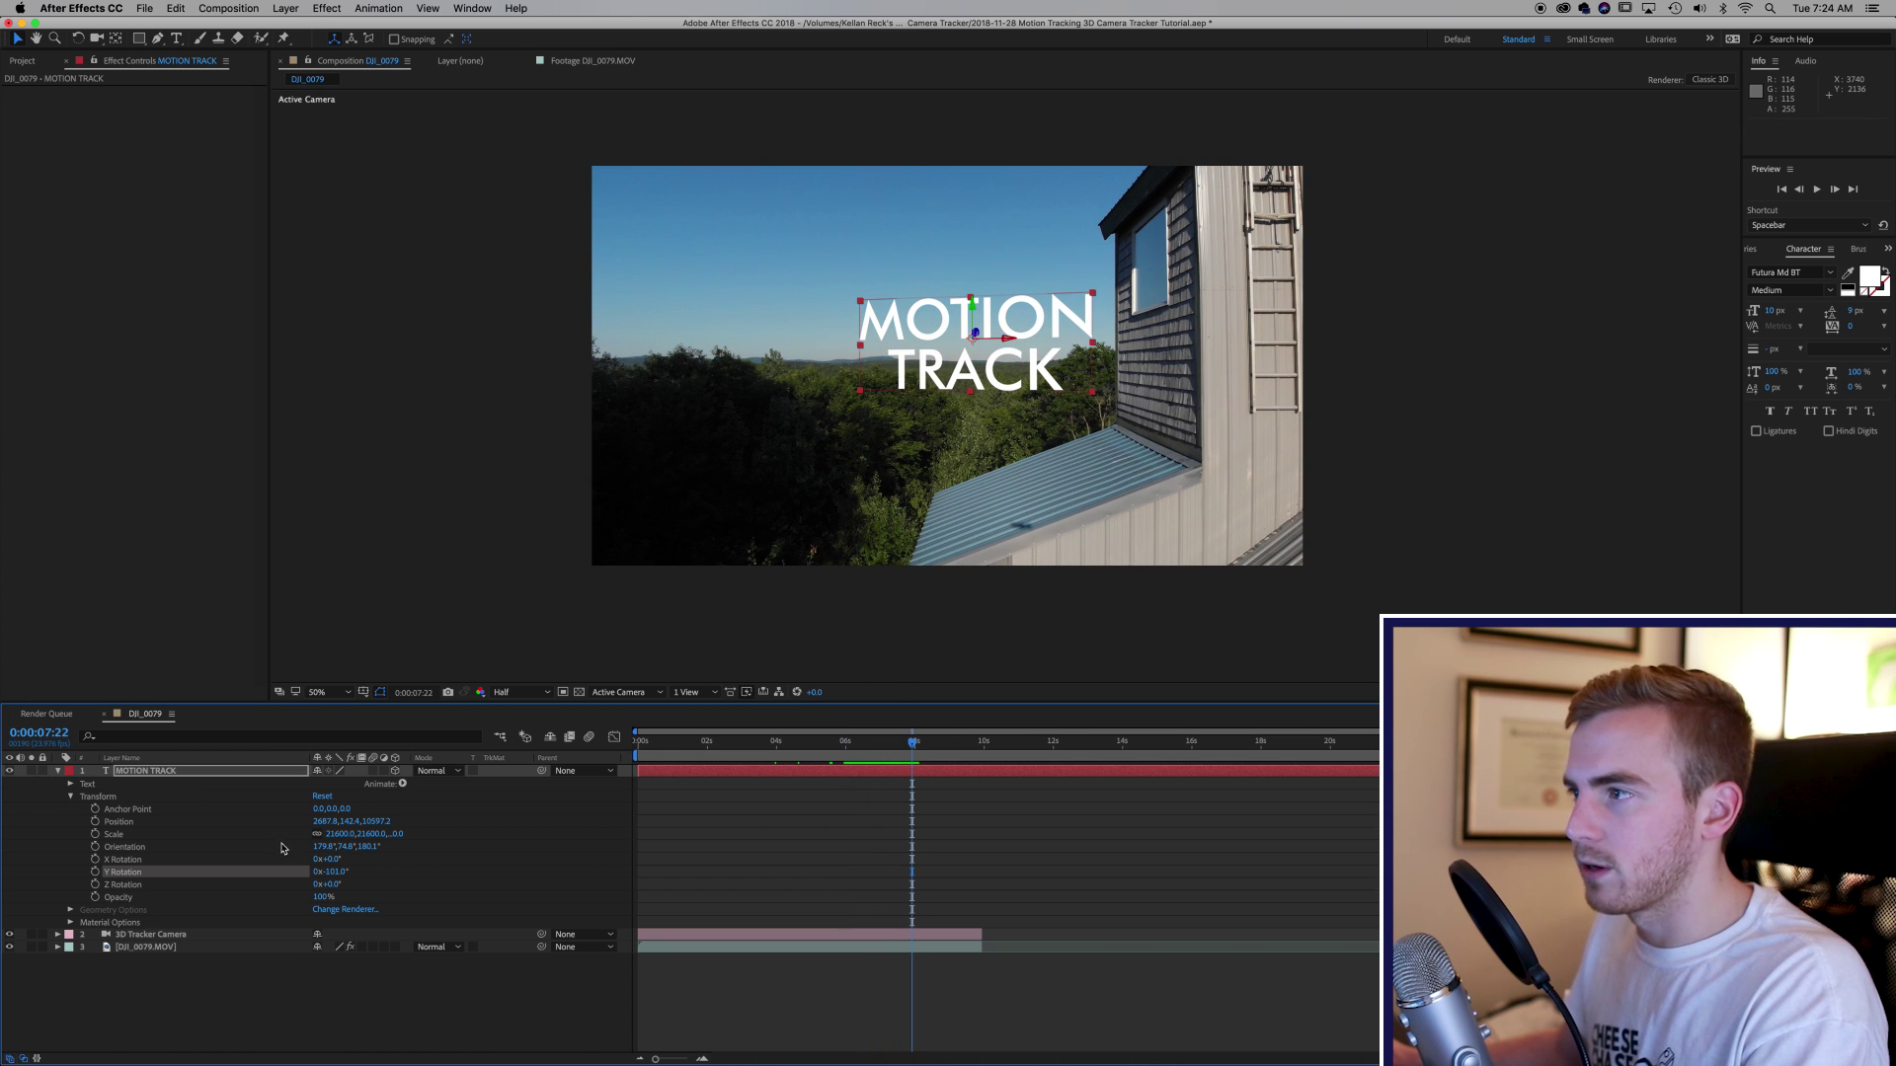
Lower the text's Position X to about 1397.8 so it clears the wall, and fine-tune its Y Rotation.
drag(330, 828, 63, 869)
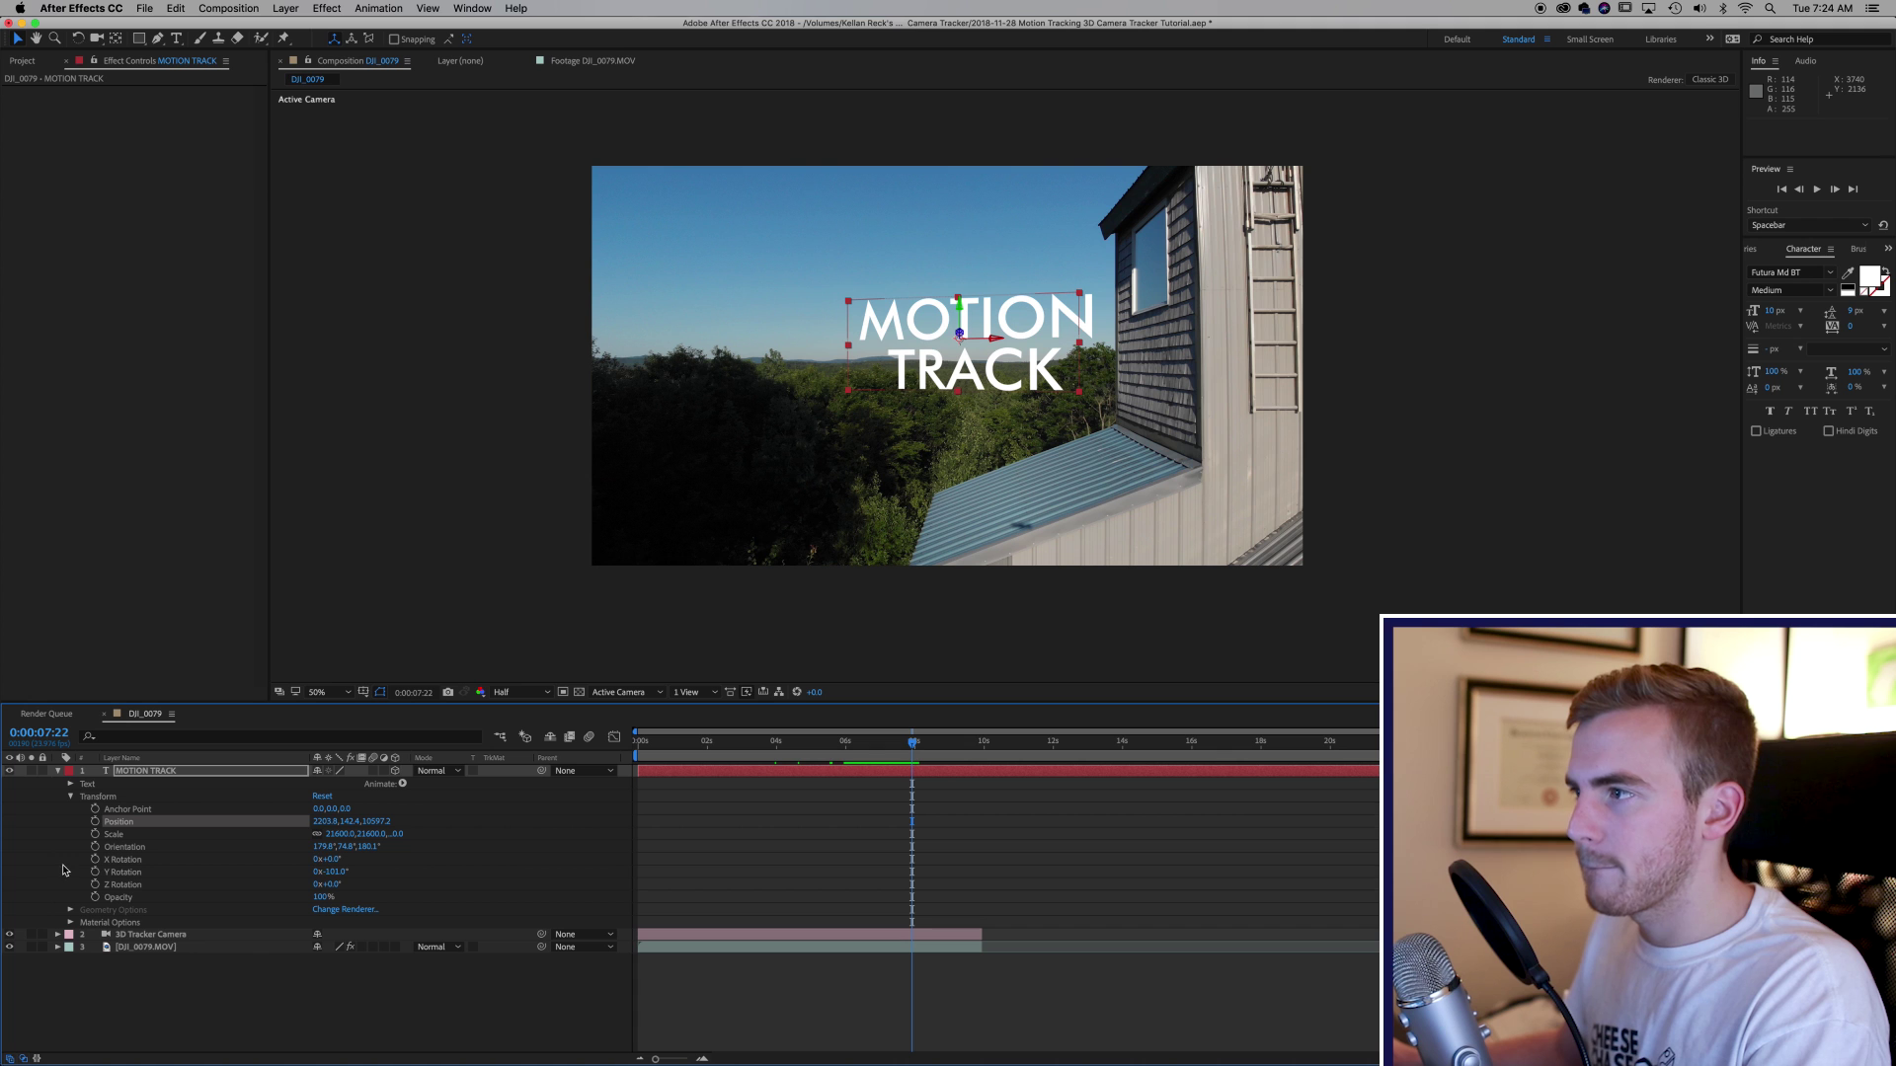
drag(316, 827, 95, 802)
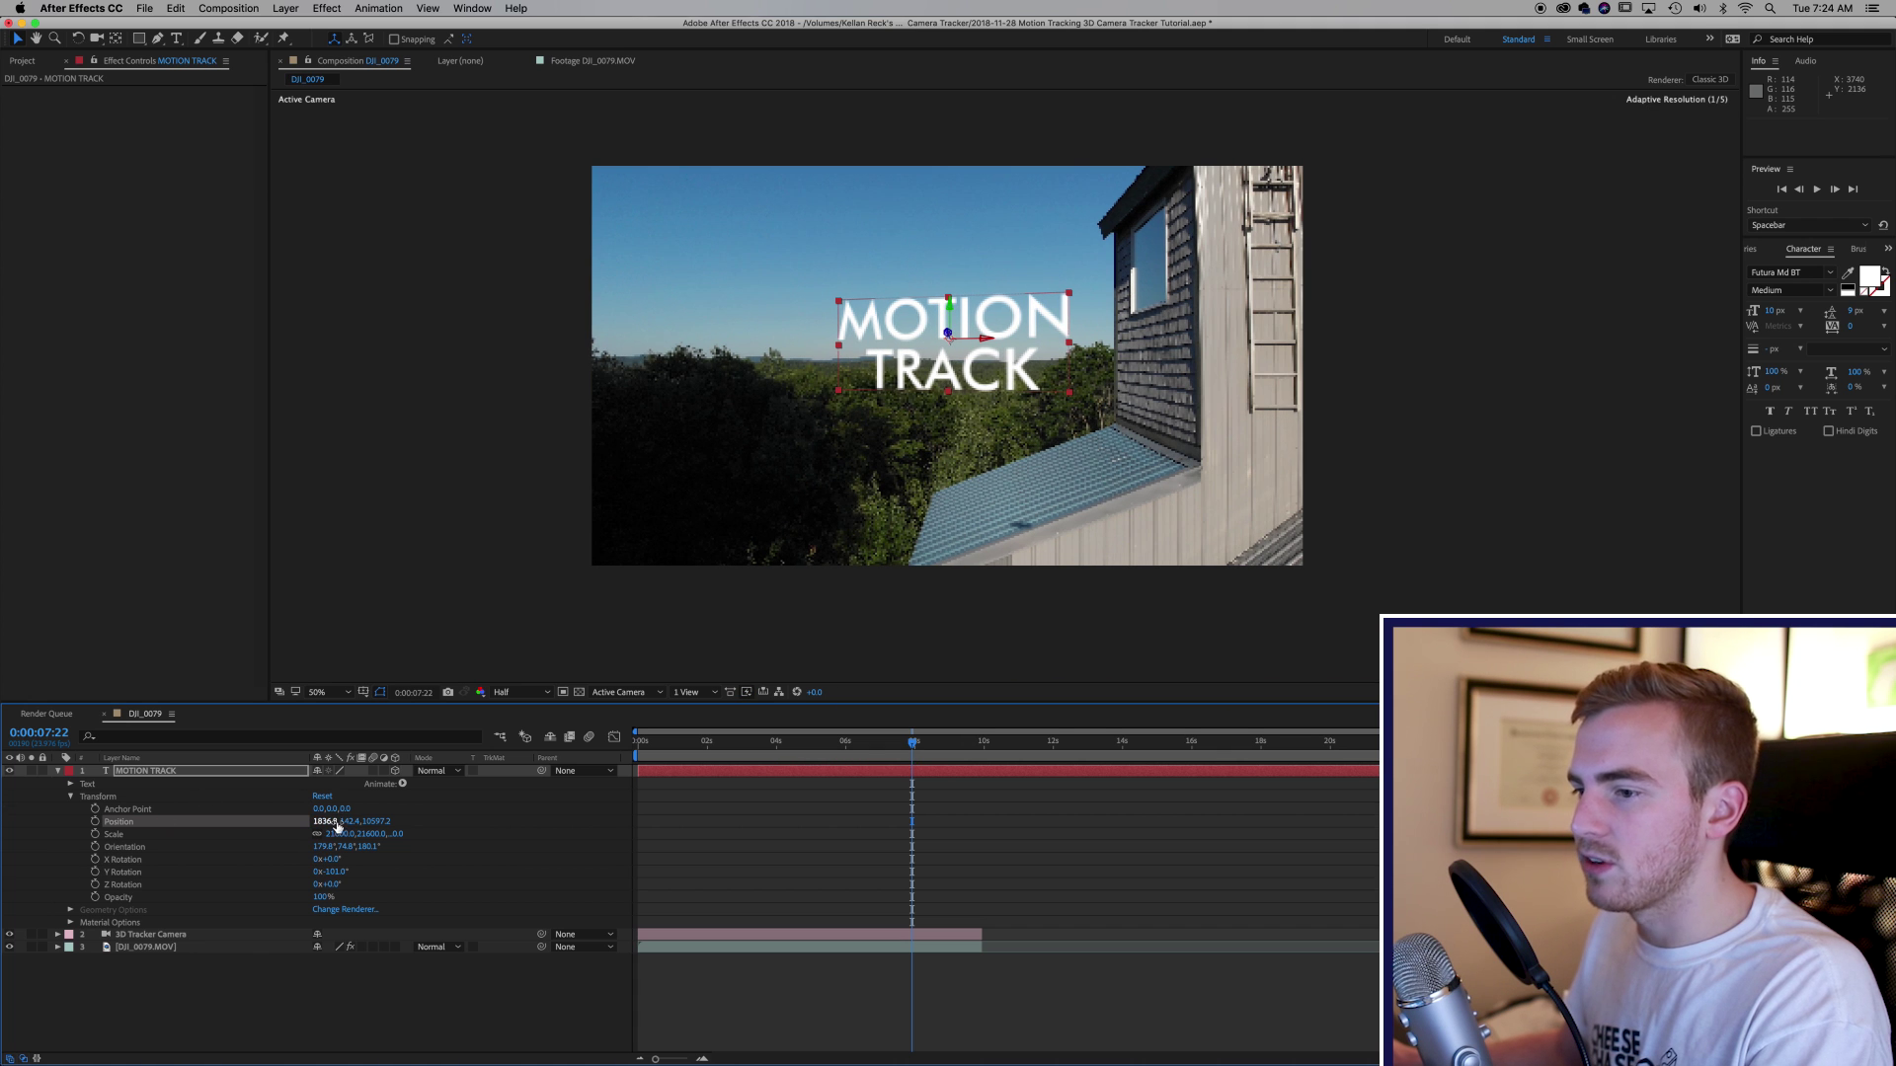
drag(337, 826, 79, 815)
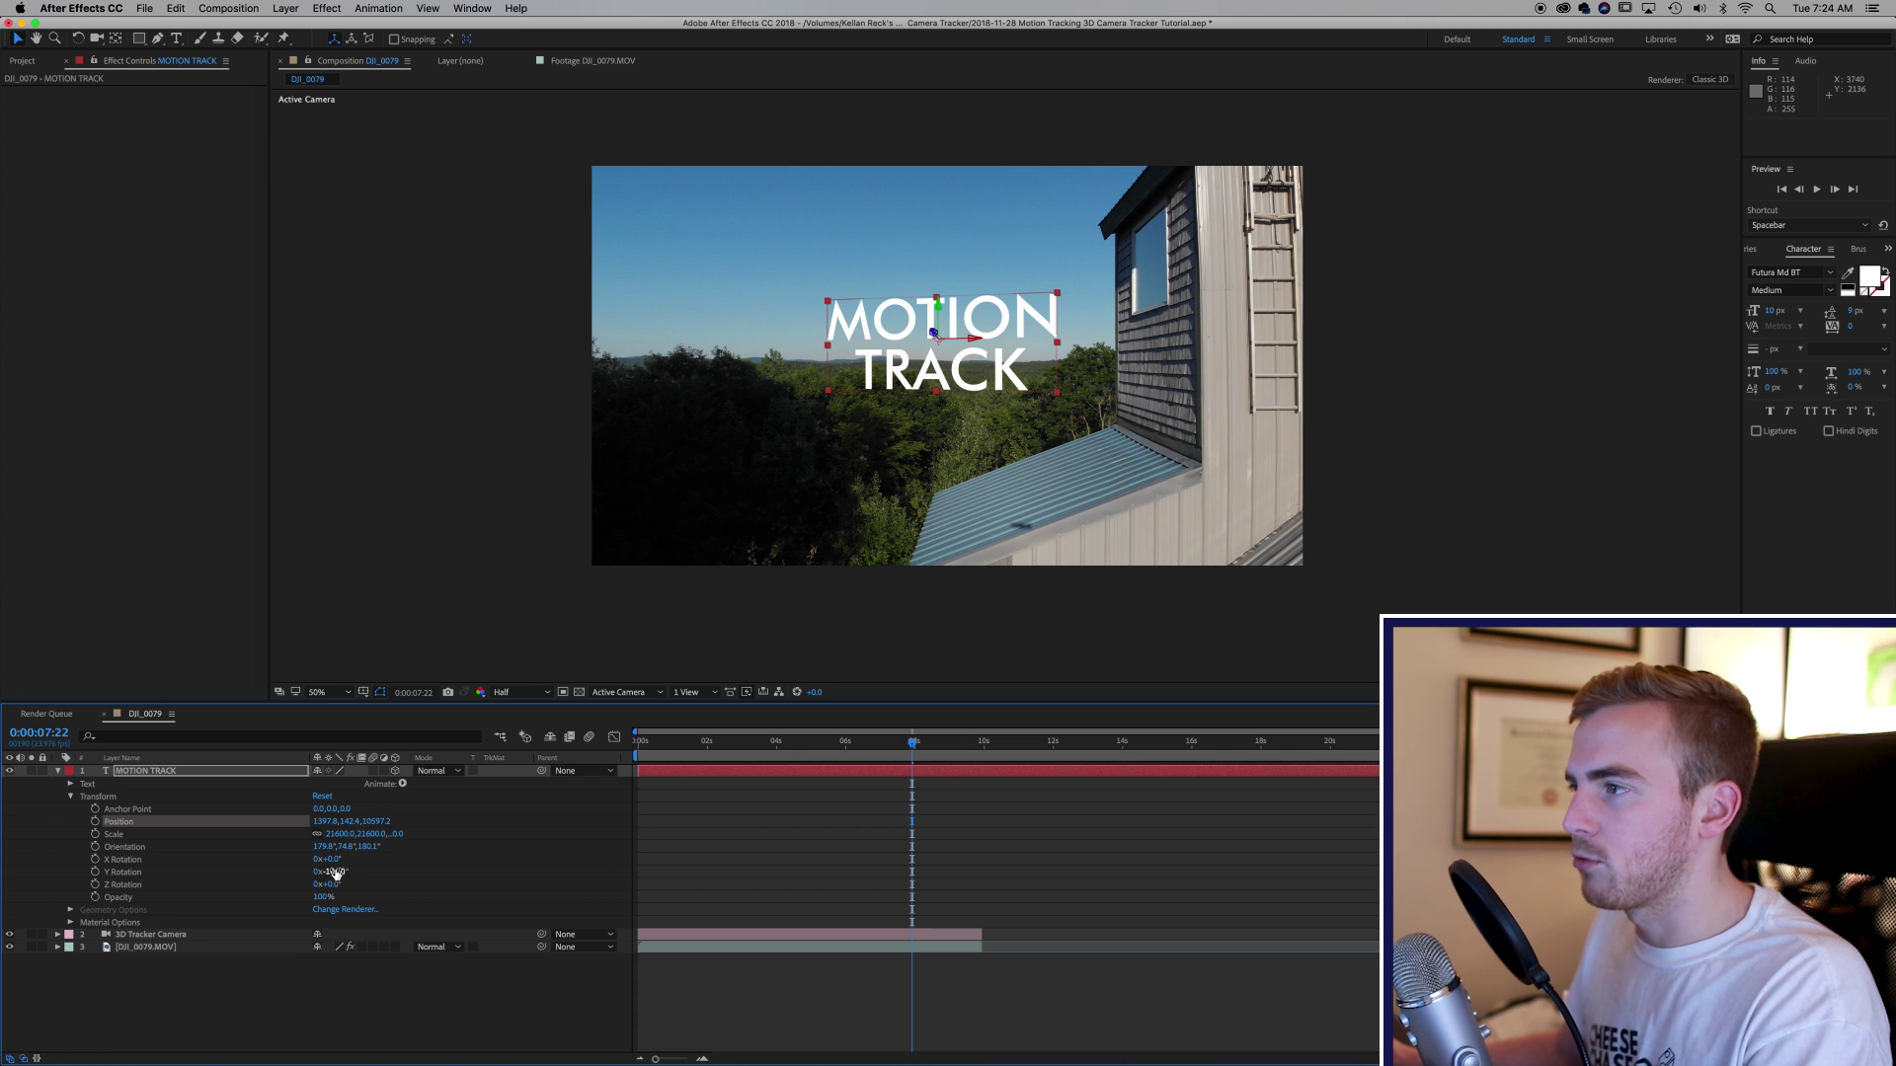
drag(336, 874, 333, 872)
drag(332, 871, 338, 872)
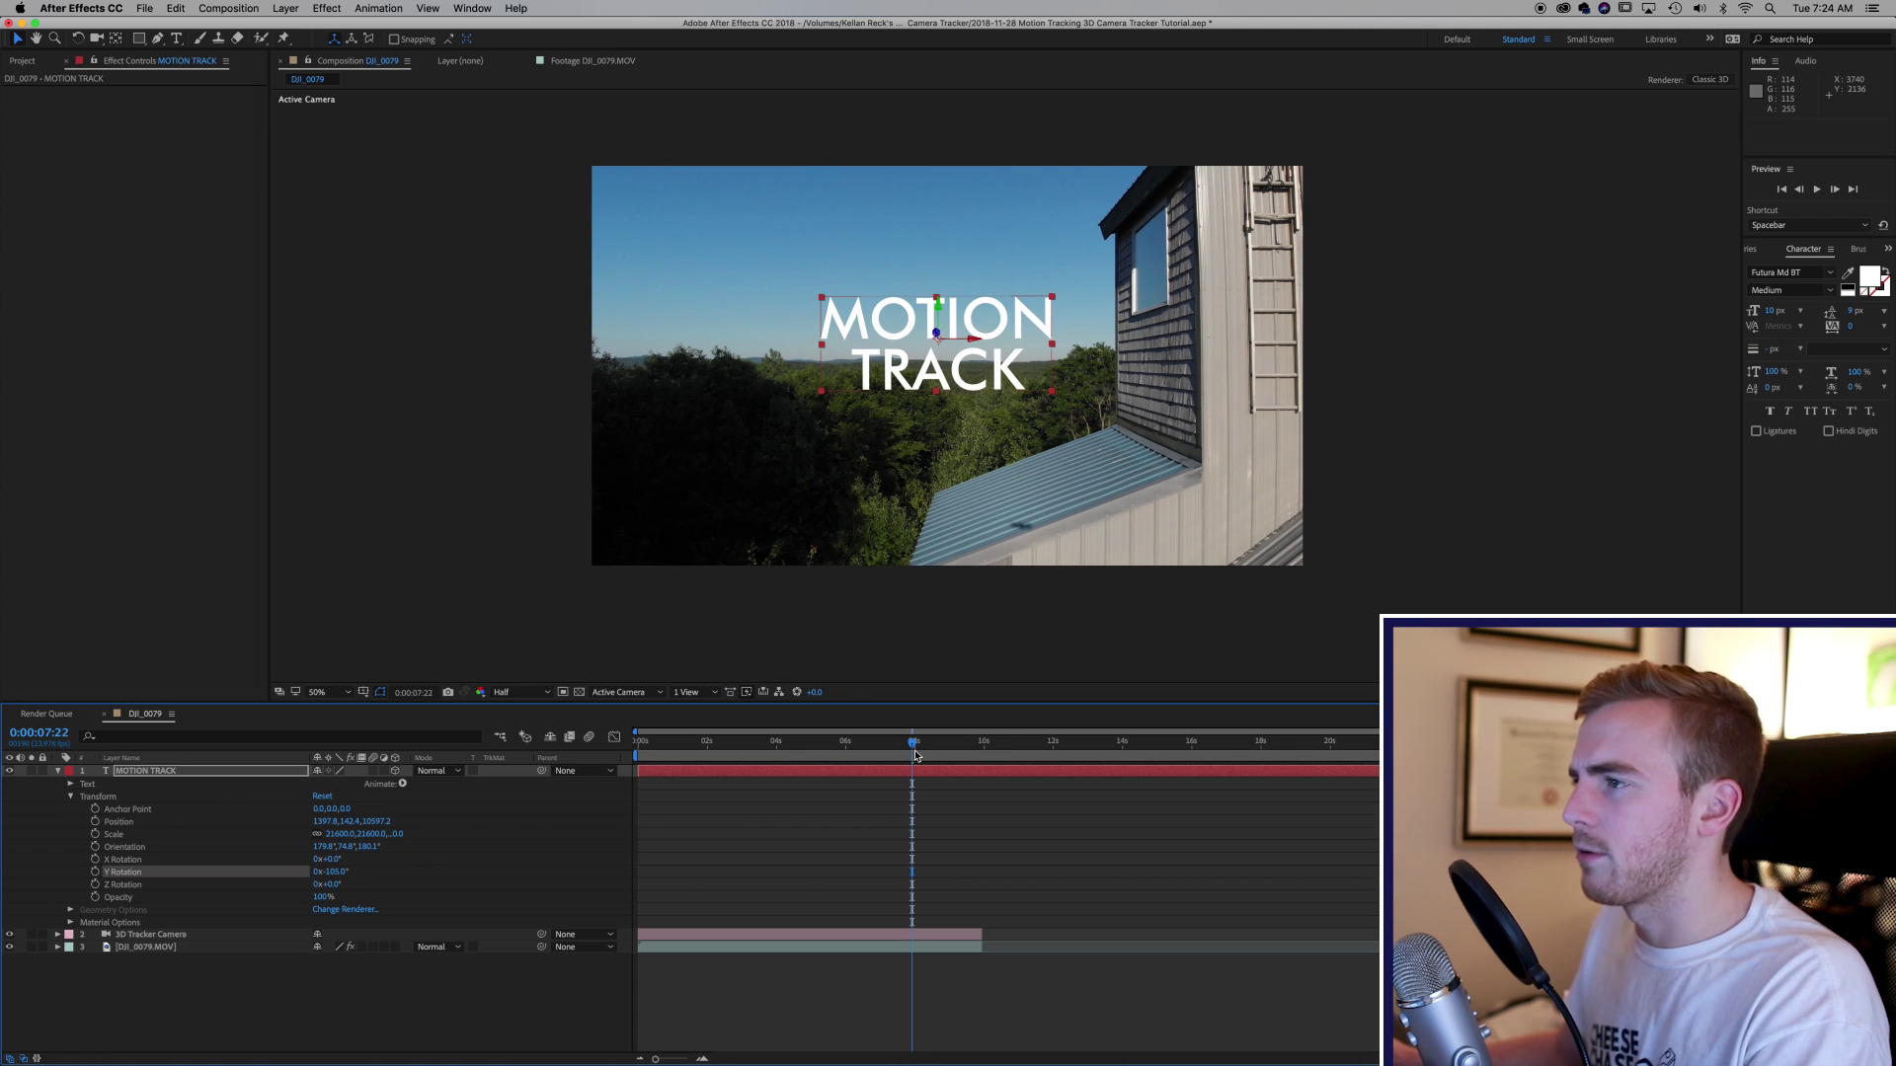
drag(915, 755, 1034, 754)
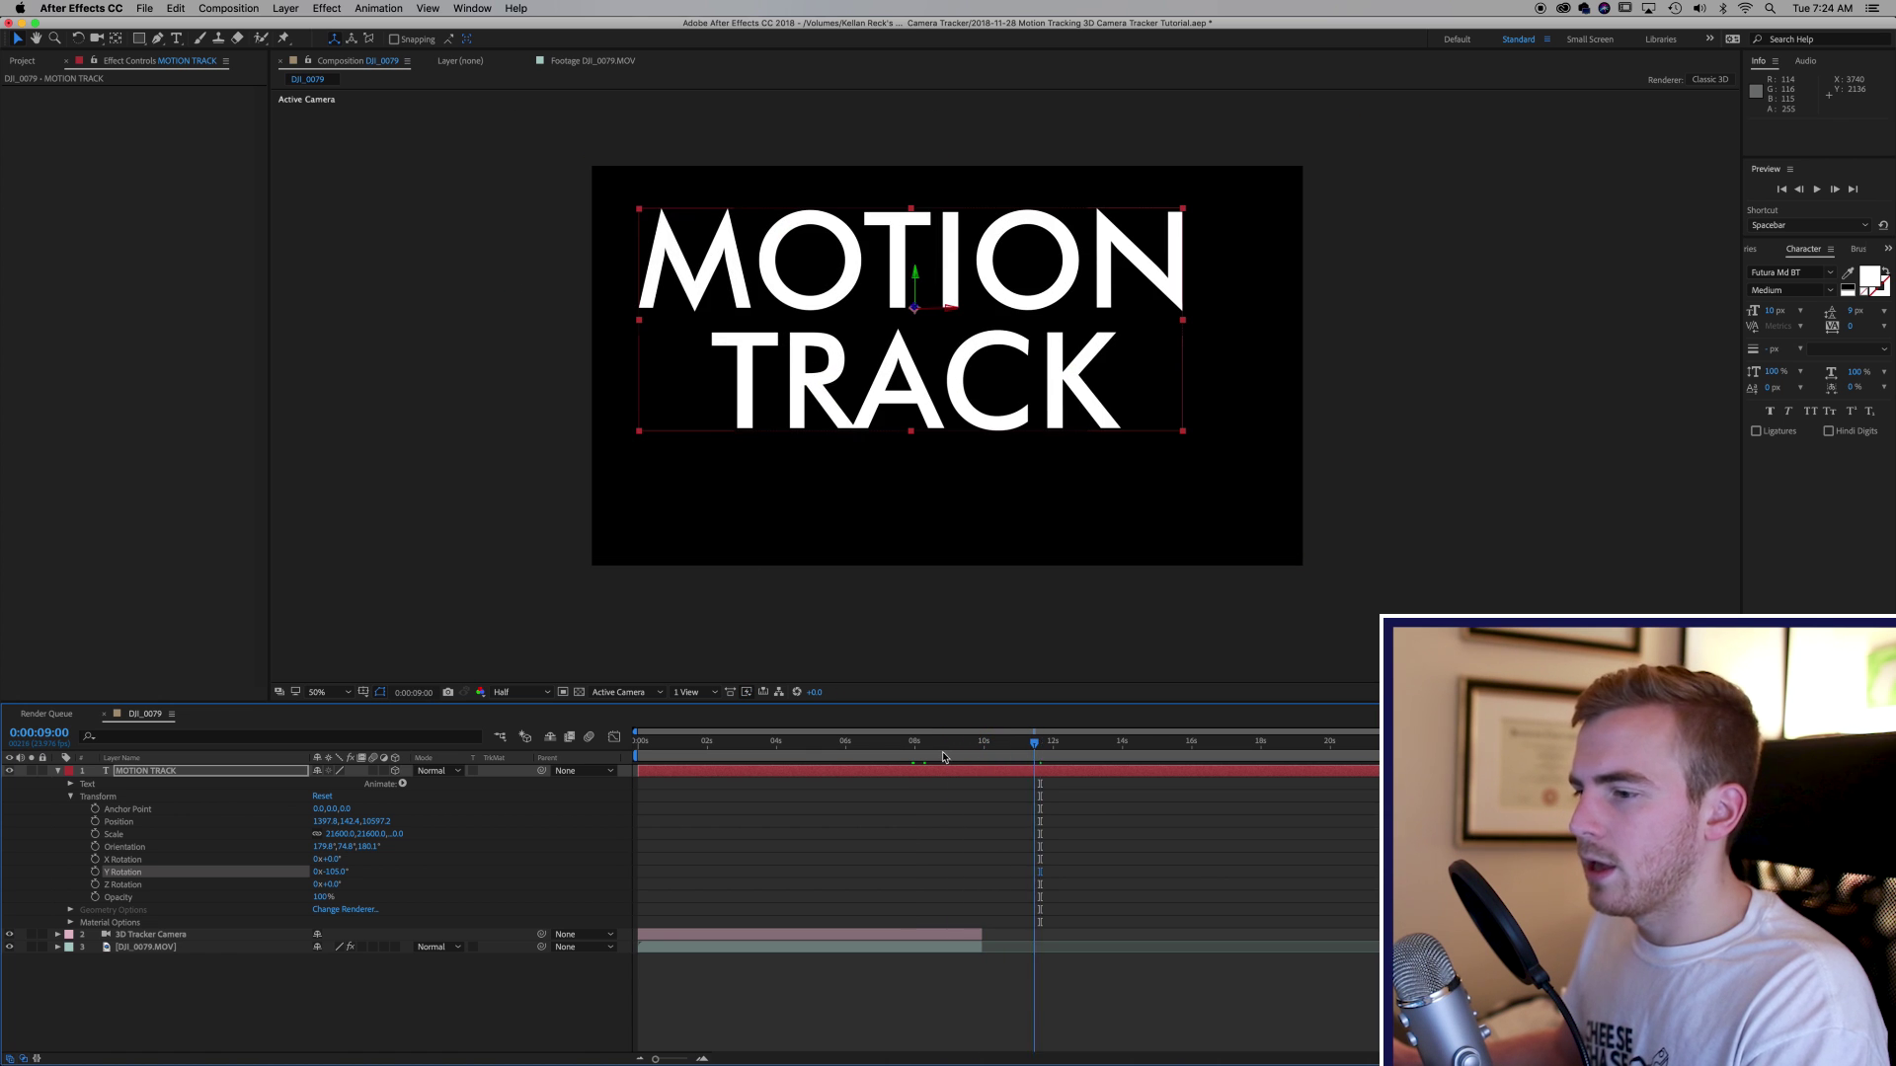
Extend the tracker camera and drone footage layers' out points from 0:00:09:20 to 0:00:13:19.
click(944, 757)
click(956, 970)
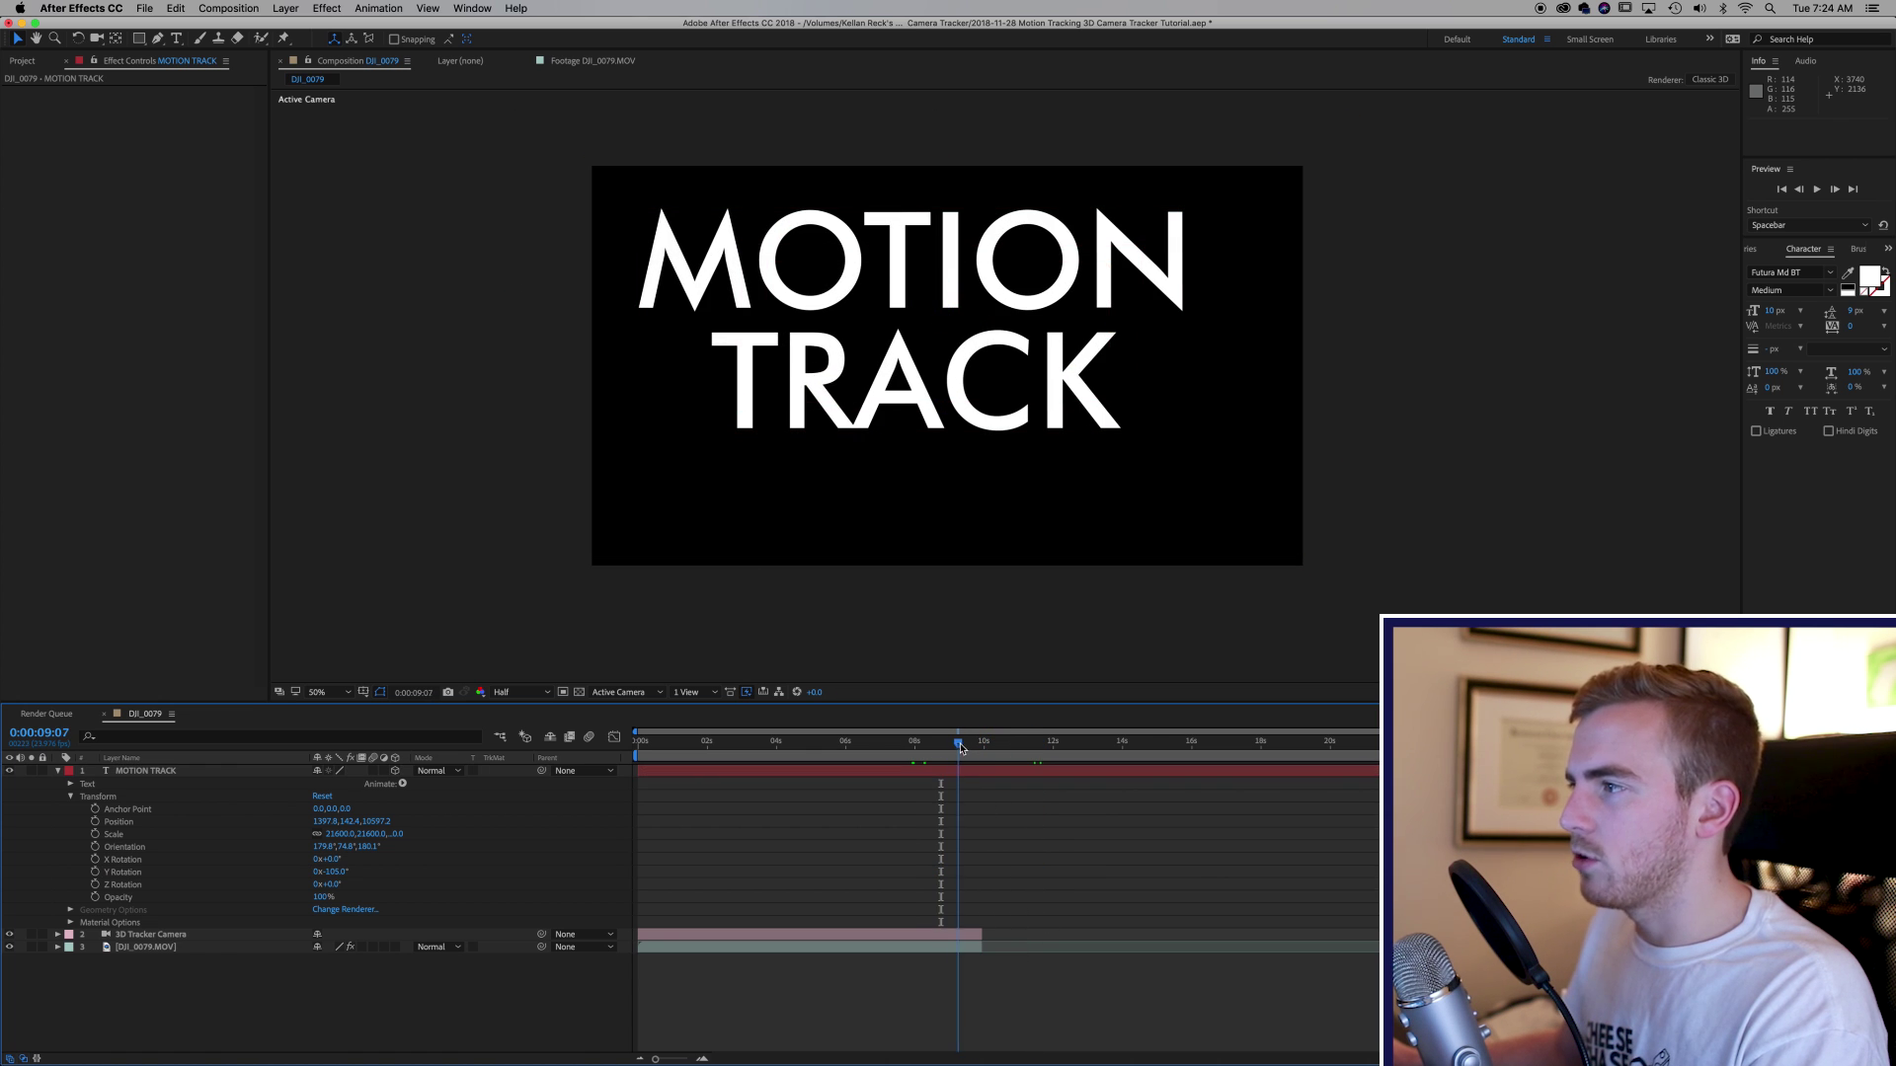
drag(961, 749, 977, 752)
drag(1019, 907, 1115, 945)
shift+click(968, 950)
drag(974, 753, 638, 753)
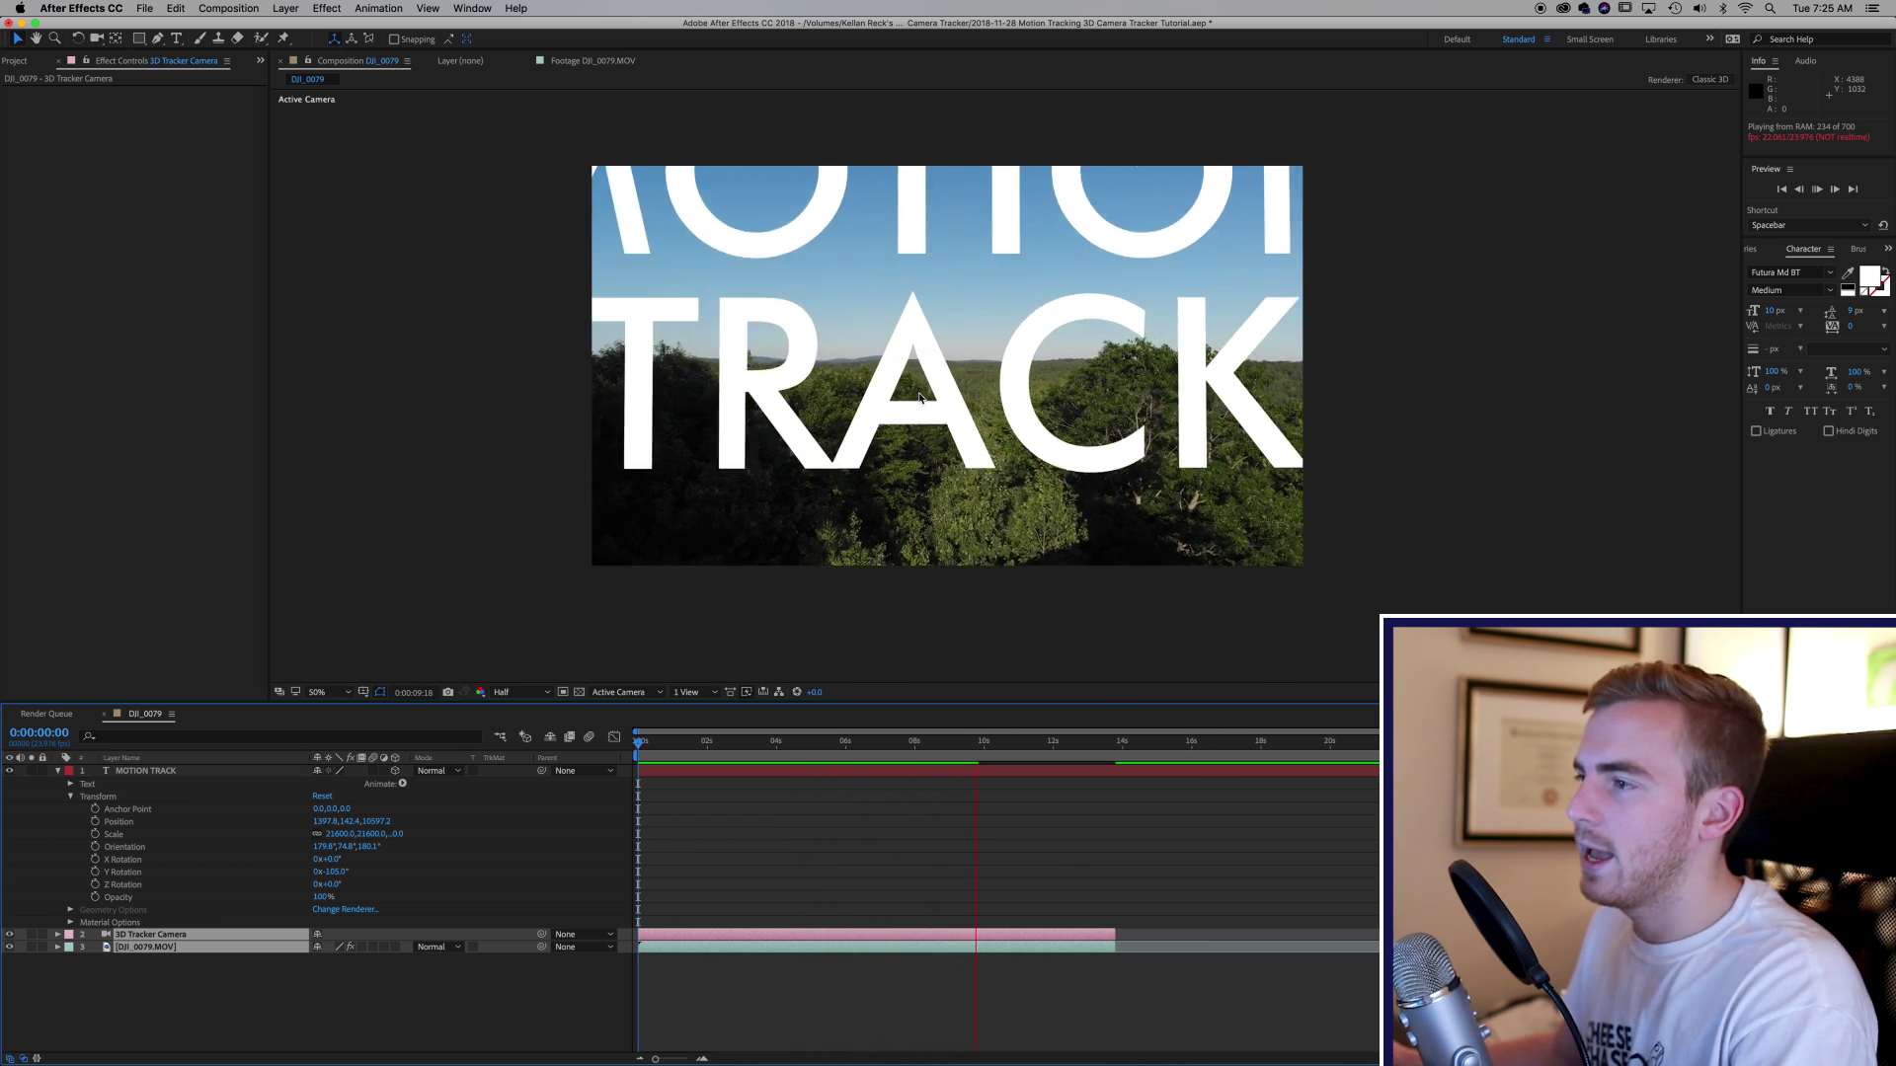
Re-run the 3D Camera Tracker analysis on the DJI_0079.MOV footage layer.
click(314, 963)
click(202, 934)
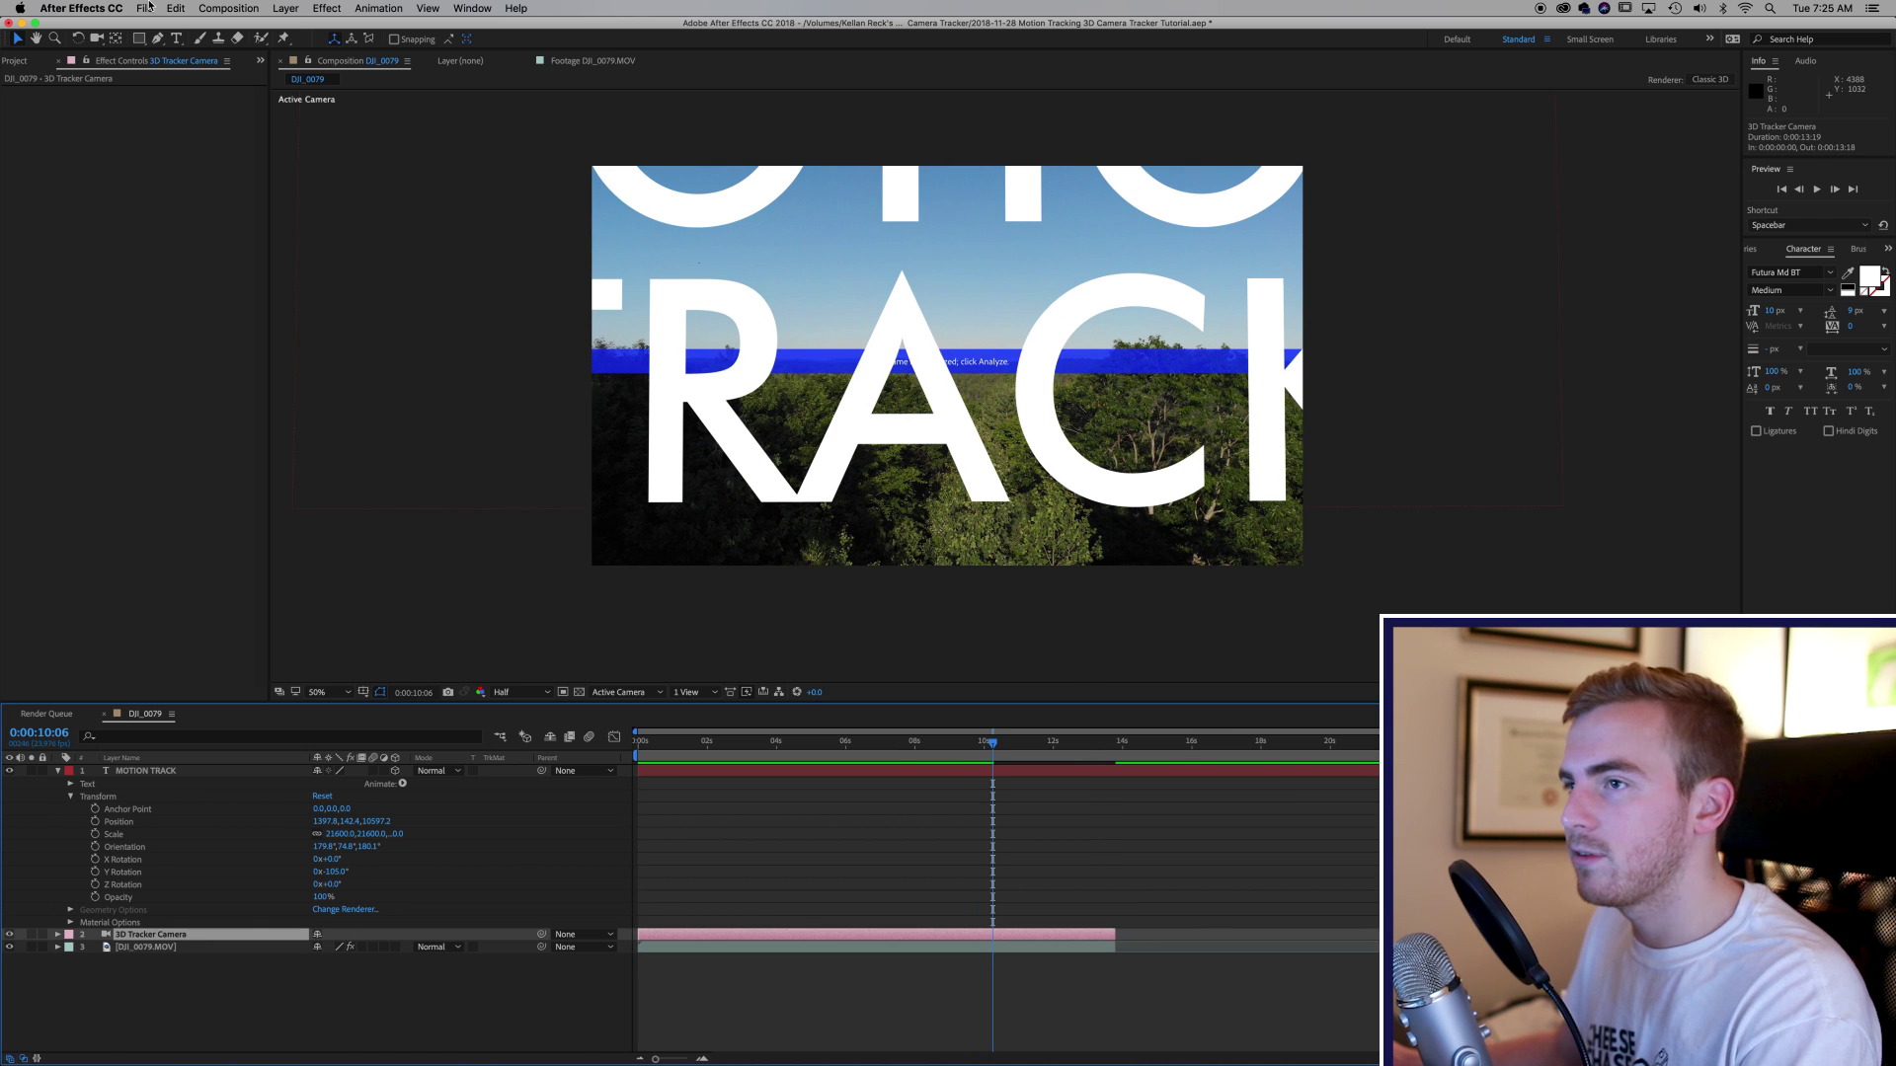
click(163, 951)
click(206, 108)
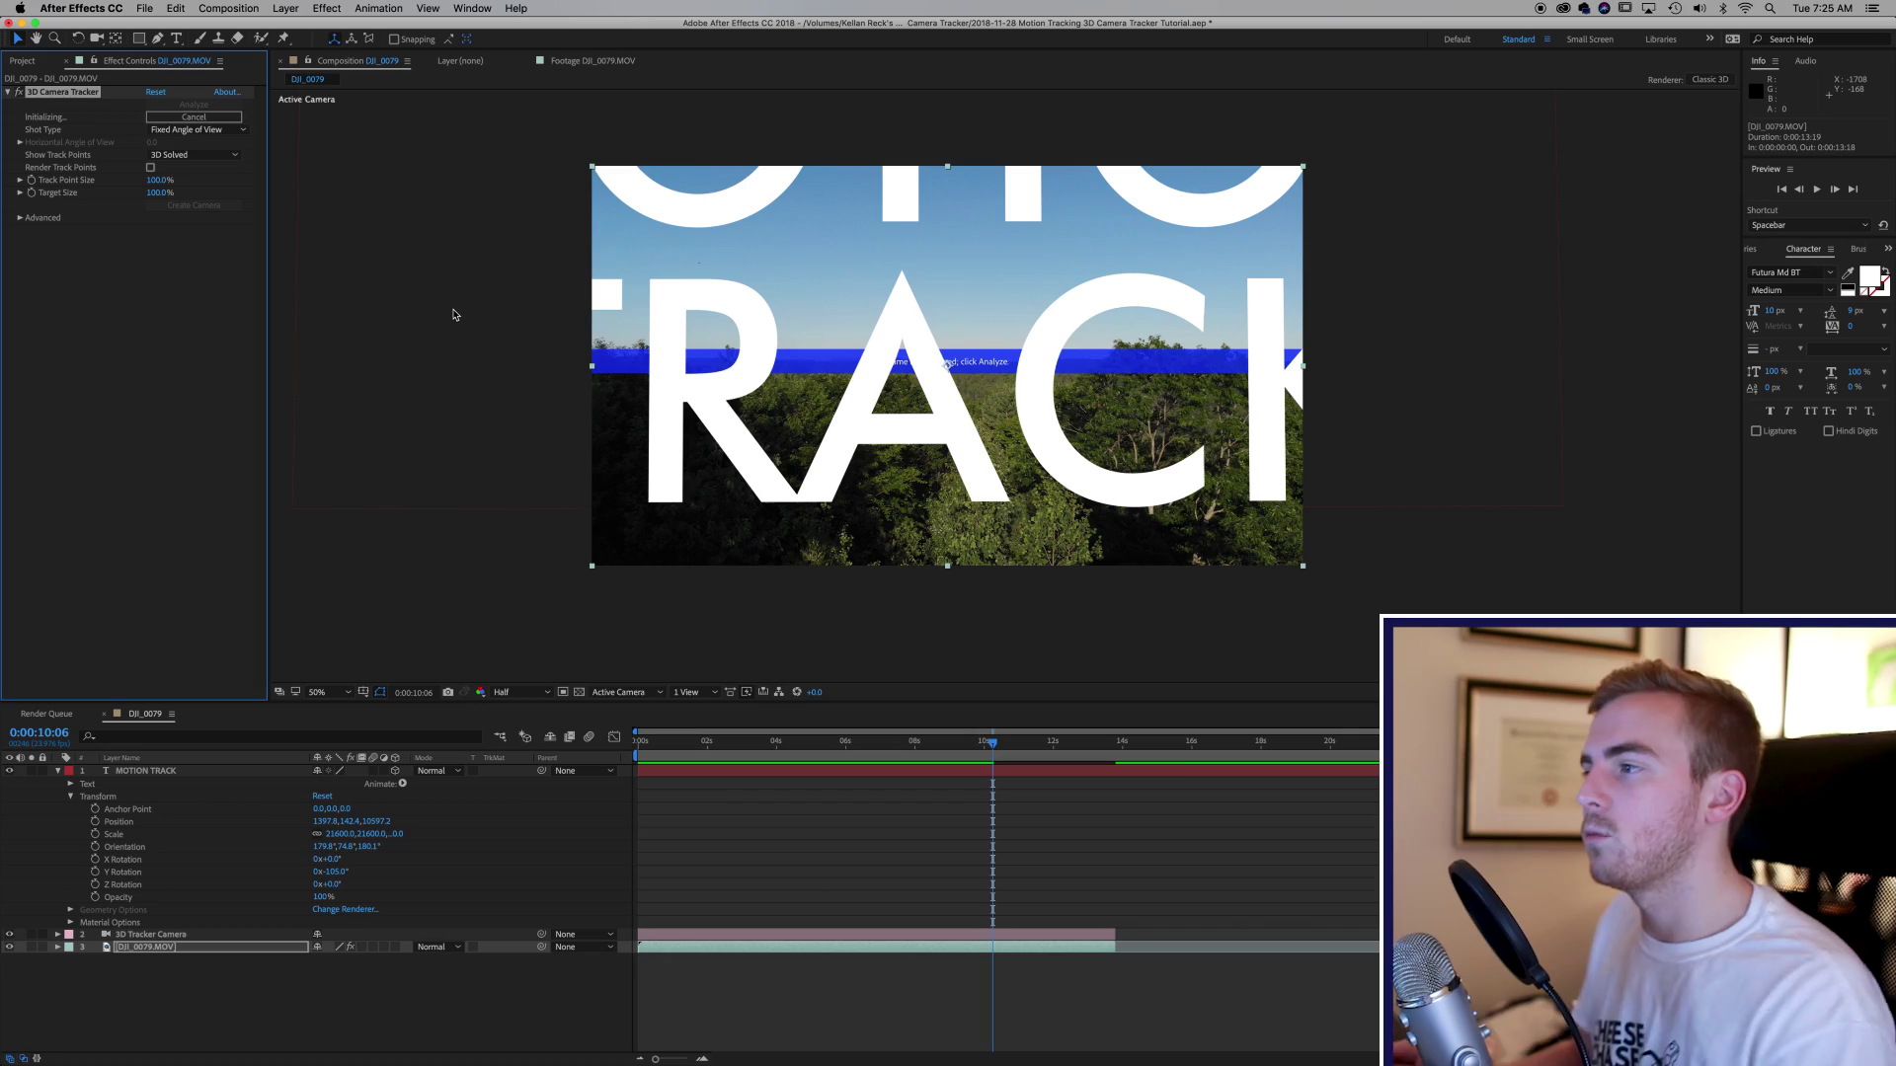